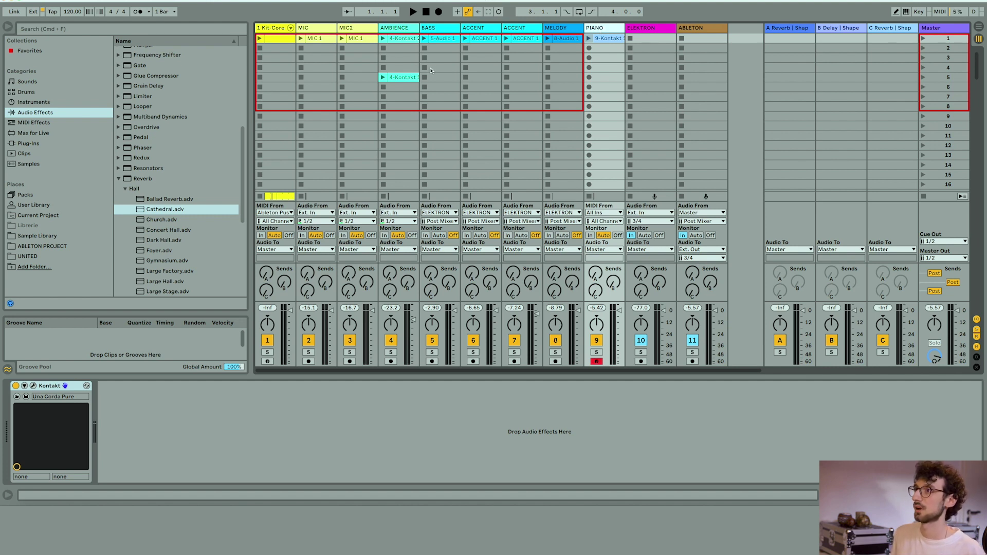
# Extract the Kick pad from the Kit-Core drum rack onto a new MIDI track beside it and name the track KICK
pyautogui.click(282, 28)
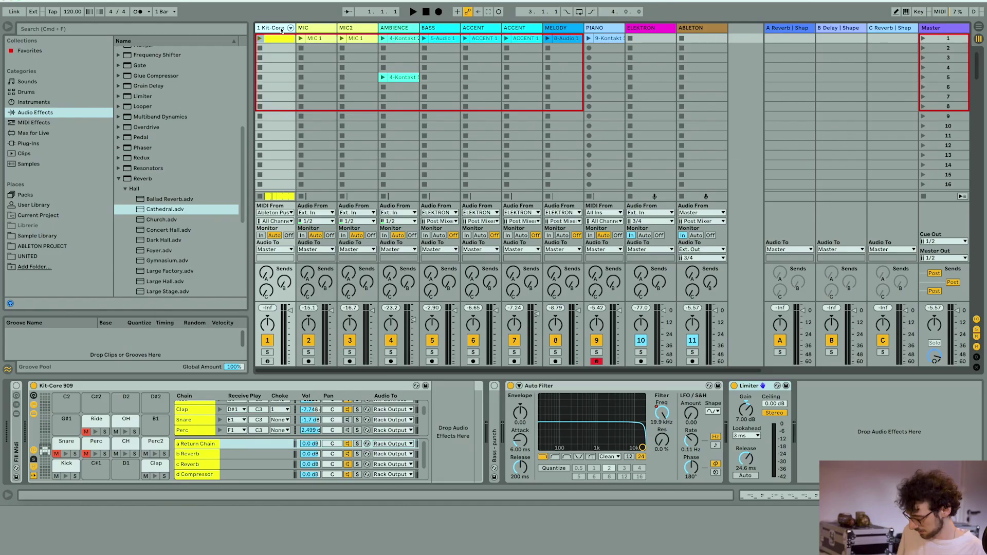
pyautogui.click(311, 27)
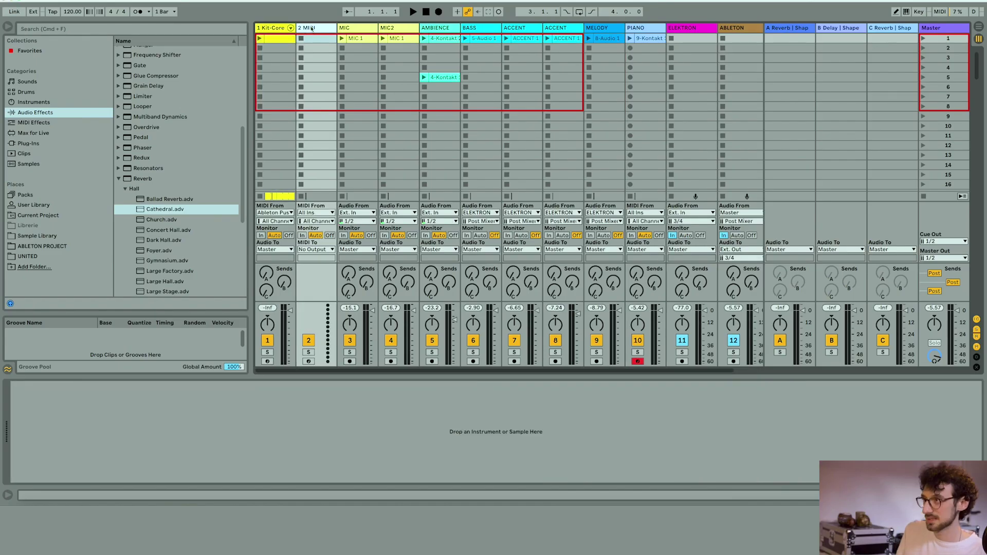
pyautogui.click(276, 28)
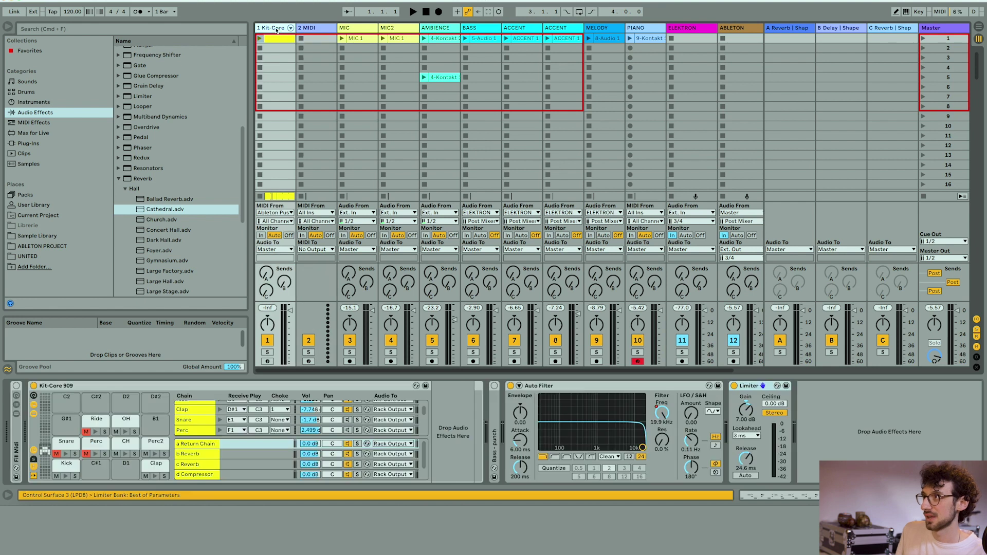
pyautogui.click(66, 465)
pyautogui.click(309, 29)
pyautogui.press('super+v')
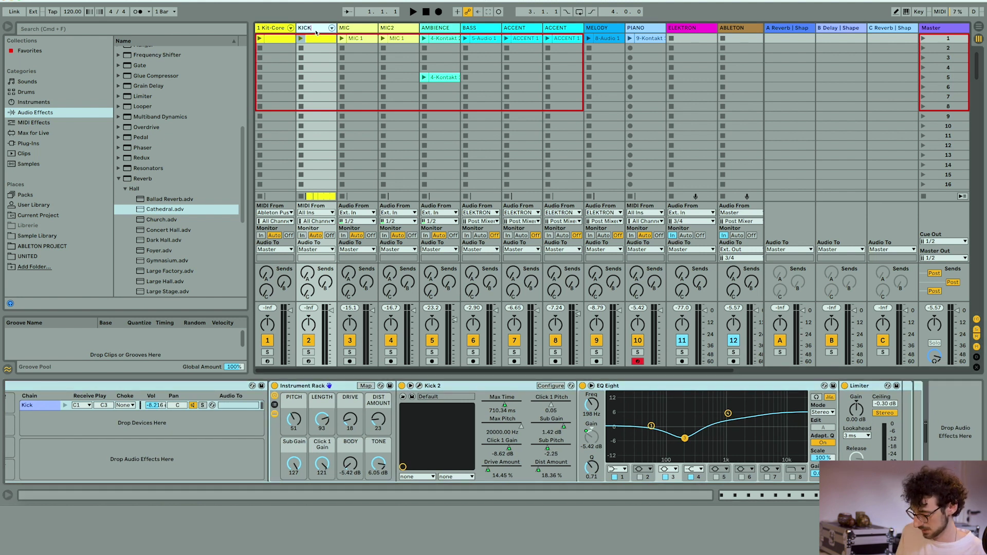
# Add a MIDI track after KICK, move the drum rack's Clap pad onto it and name the track CLAP
pyautogui.press('super+shift+t')
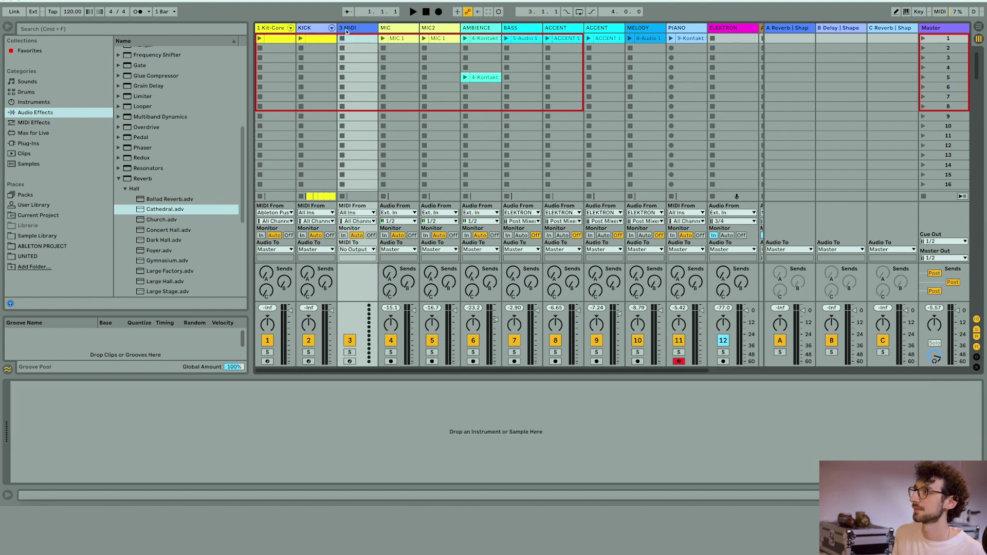
pyautogui.click(267, 28)
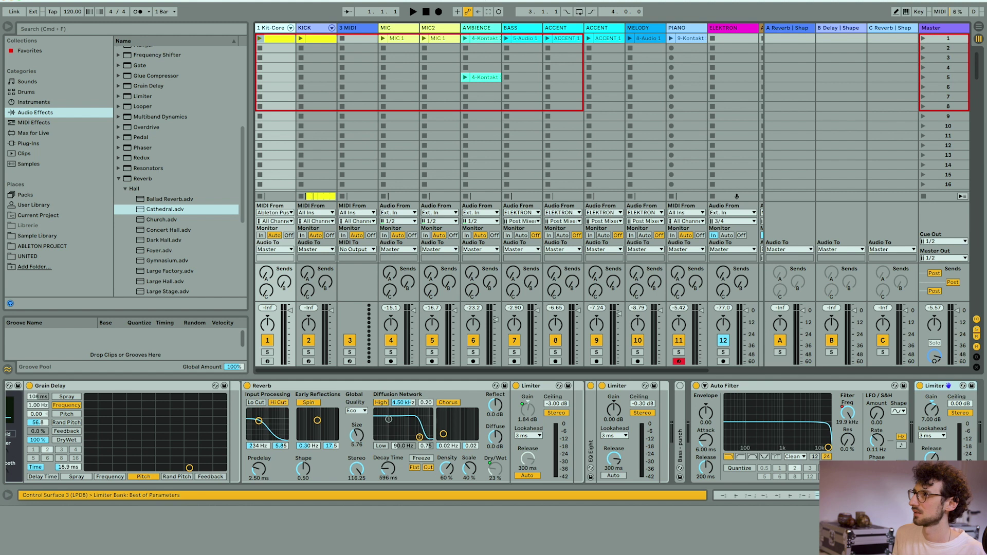
pyautogui.click(843, 495)
pyautogui.moveTo(162, 467); pyautogui.dragTo(358, 28)
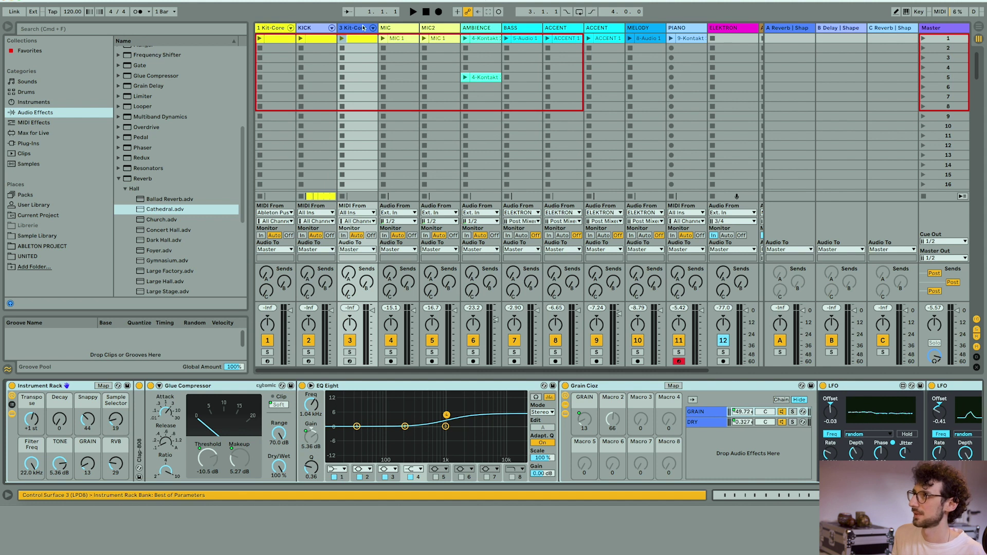
pyautogui.press('super+r')
pyautogui.write('C')
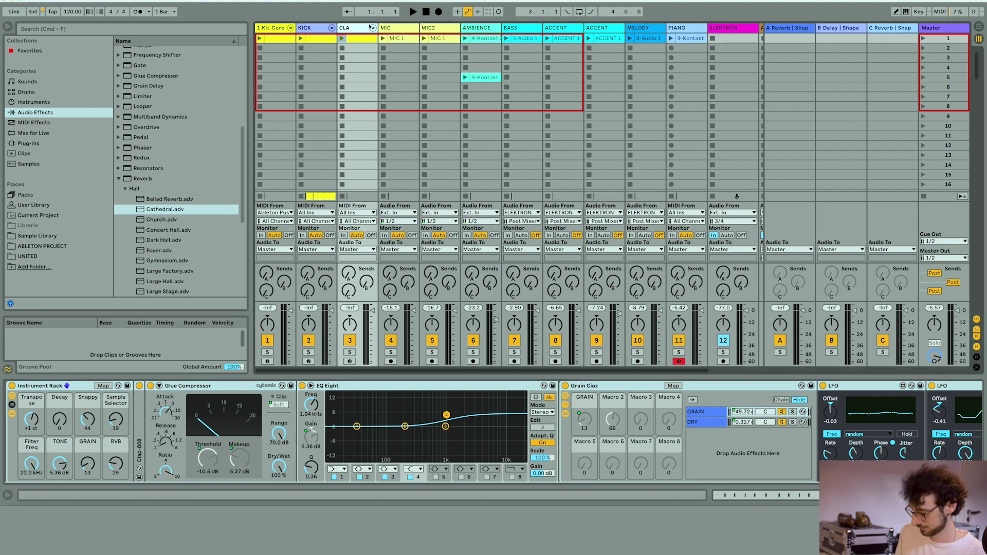
pyautogui.write('LAP')
pyautogui.press('Return')
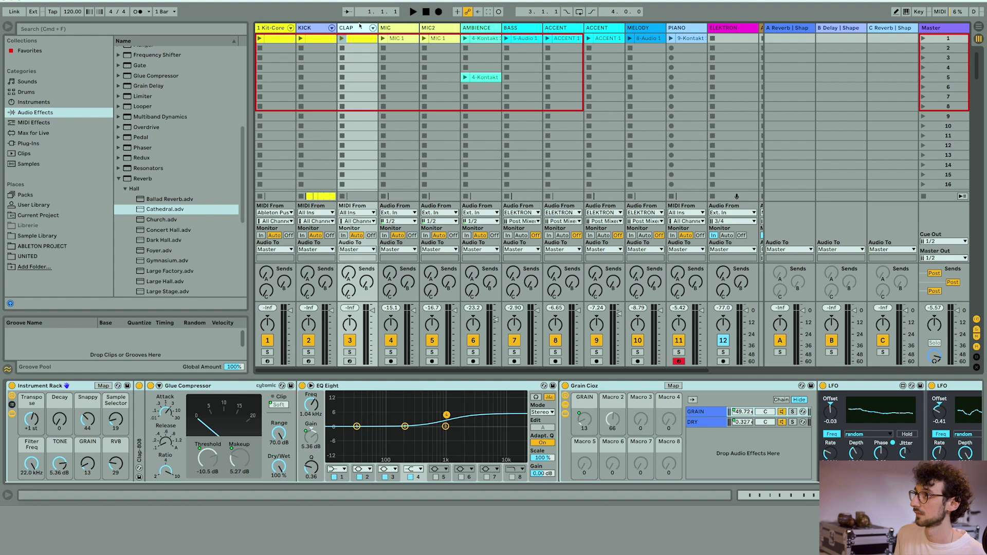
# Extract the drum rack's Perc2 pad onto a new MIDI track named PERC and add an empty MIDI track after it
pyautogui.press('super+shift+t')
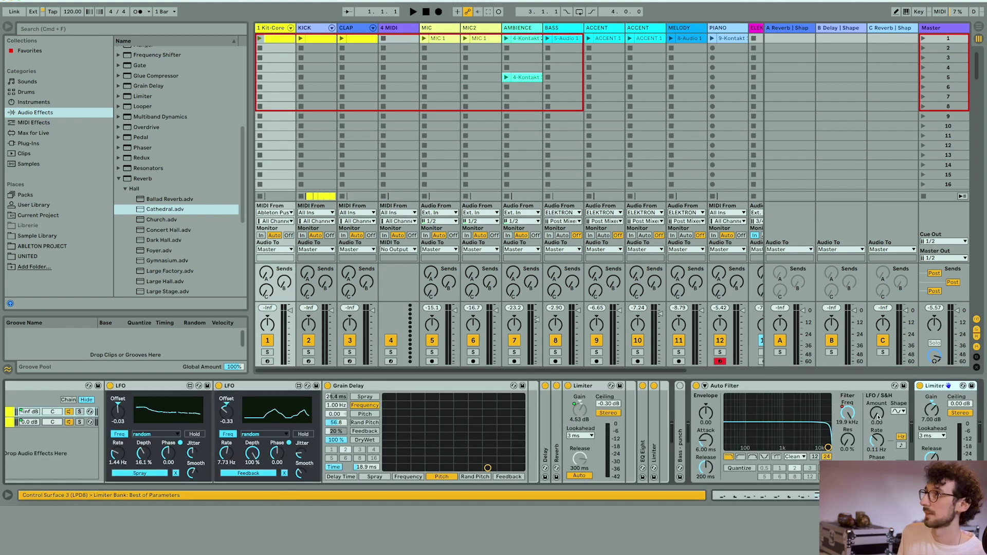
pyautogui.hscroll(-15, 487, 454)
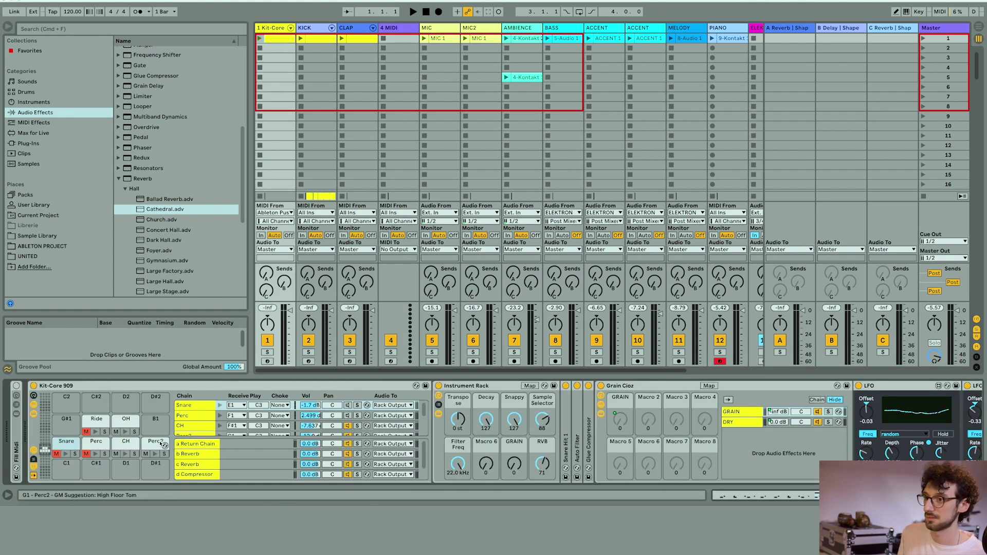
pyautogui.click(191, 434)
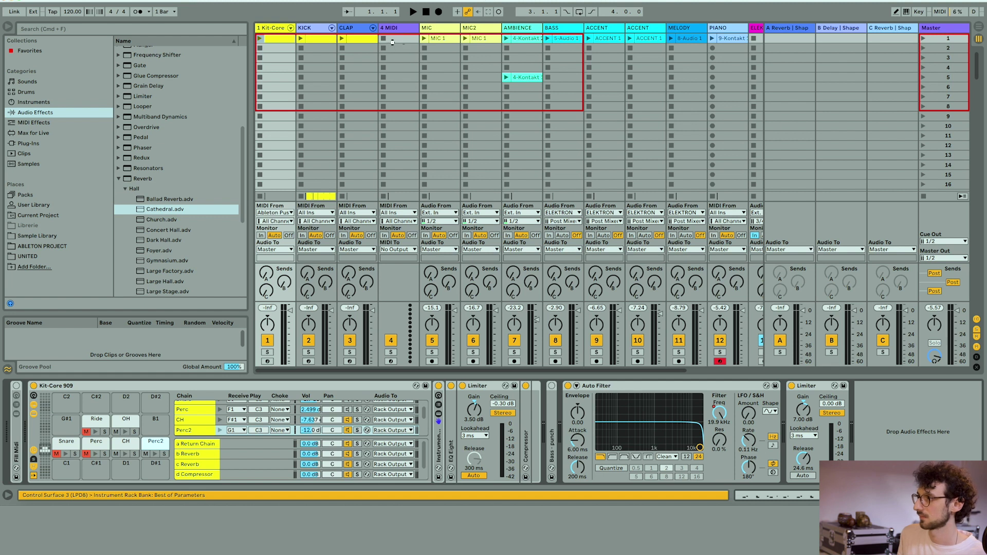
pyautogui.moveTo(392, 42); pyautogui.dragTo(401, 30)
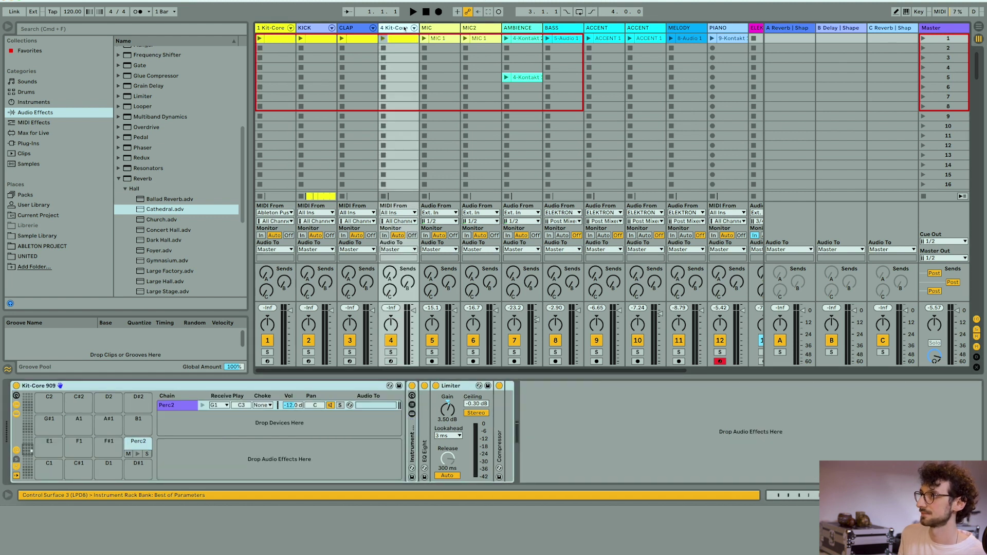
pyautogui.press('super+shift+t')
pyautogui.click(405, 28)
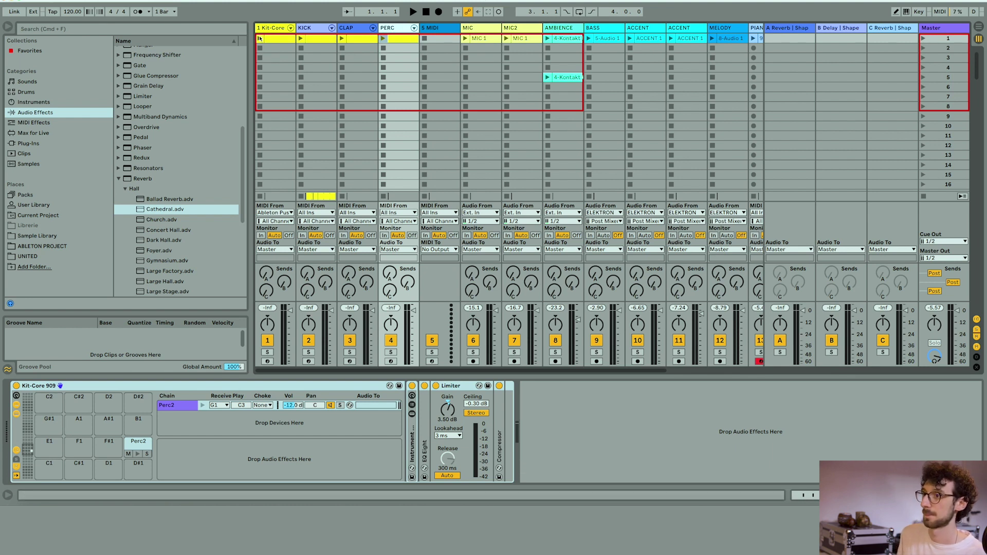
# Extract the drum rack's CH pad onto the empty MIDI track after PERC and name the track CH
pyautogui.click(375, 48)
pyautogui.click(427, 27)
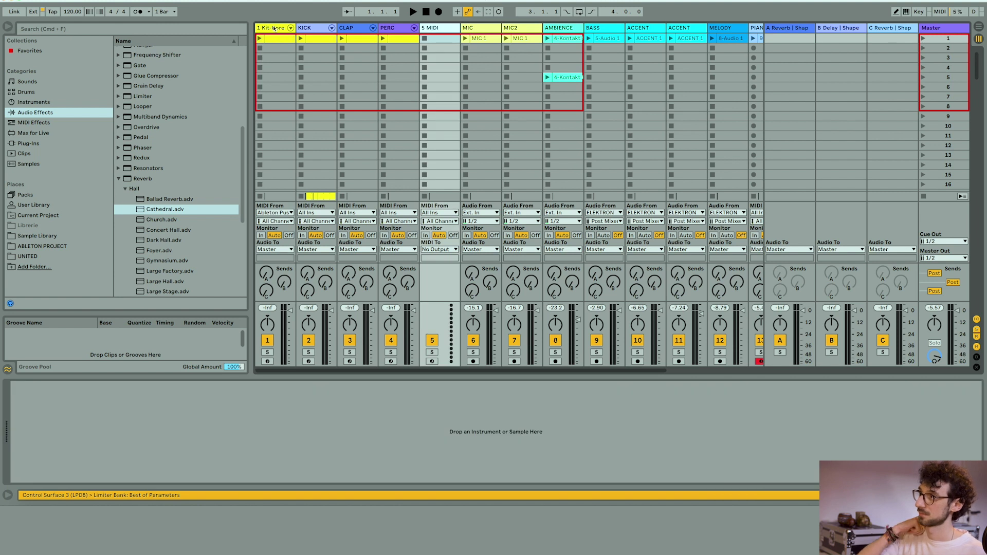
pyautogui.click(275, 28)
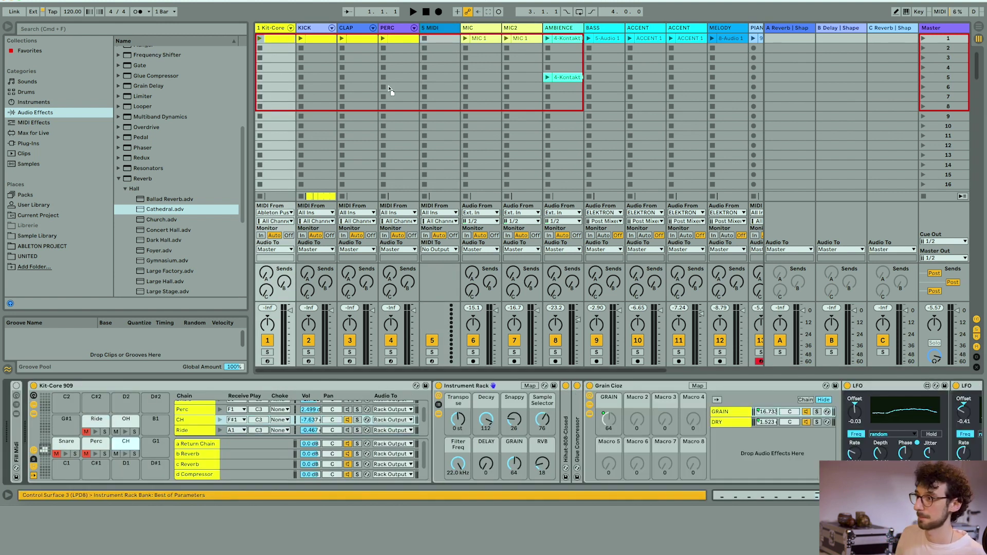
pyautogui.click(446, 34)
pyautogui.press('super+v')
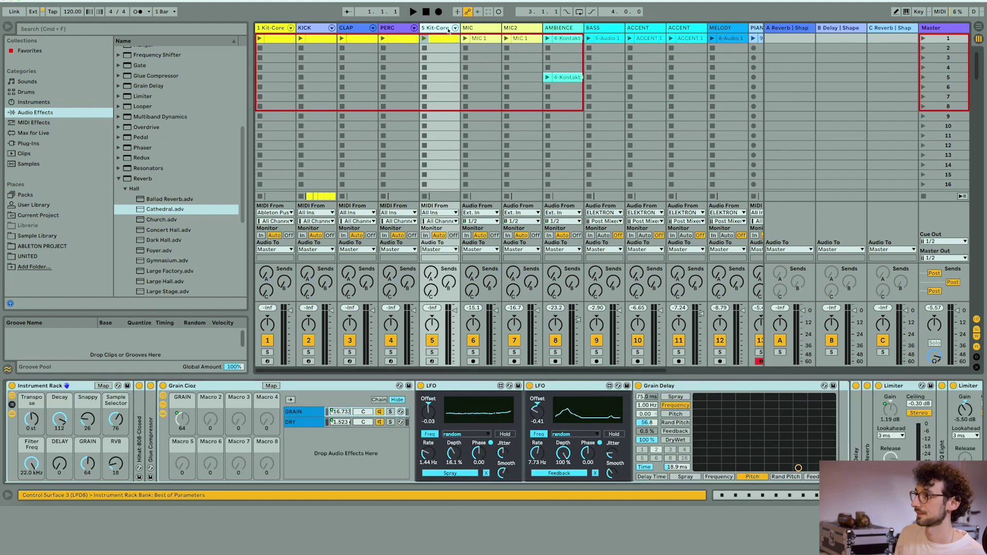
pyautogui.press('super+r')
pyautogui.write('C')
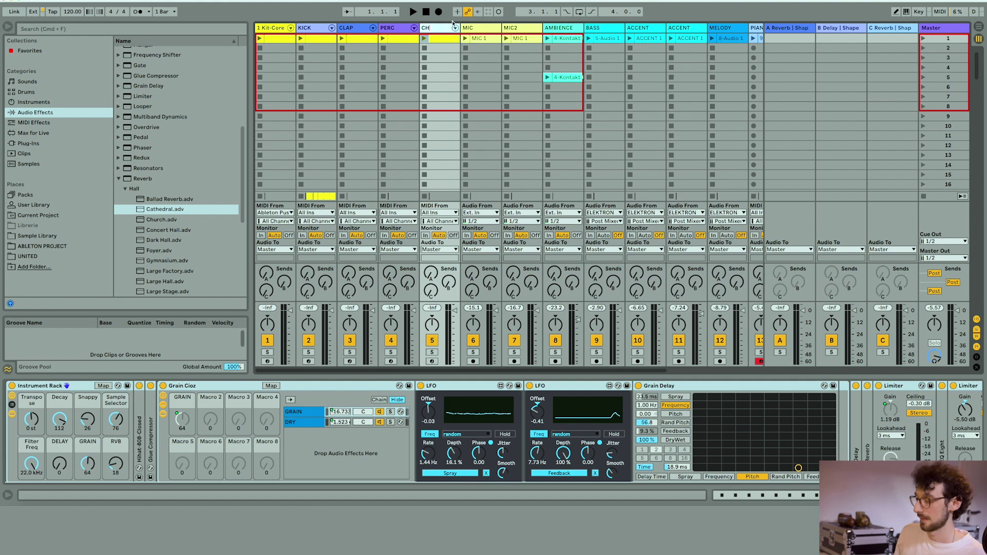
# Add a MIDI track after CH, move the drum rack's OH pad onto it and name the track OH
pyautogui.press('super+shift+t')
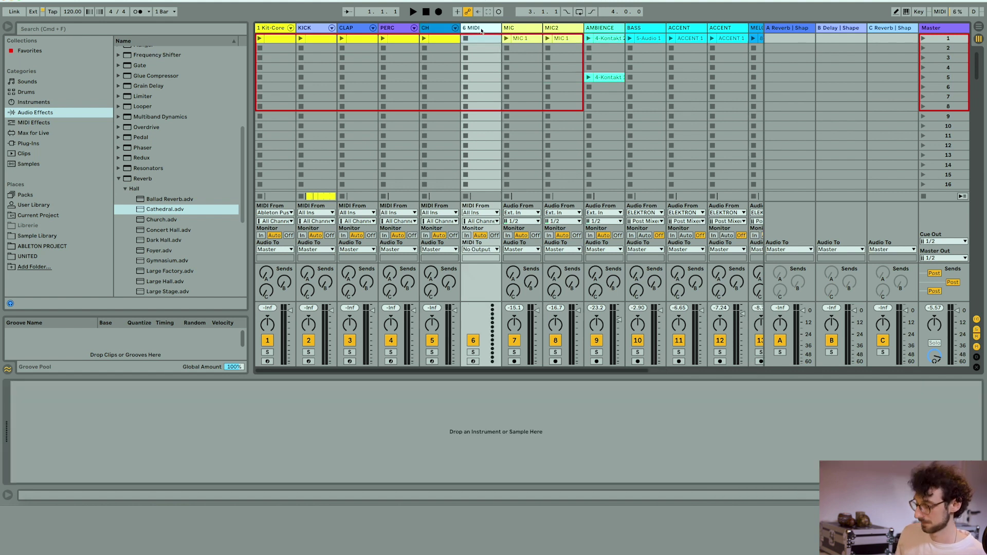
pyautogui.click(282, 30)
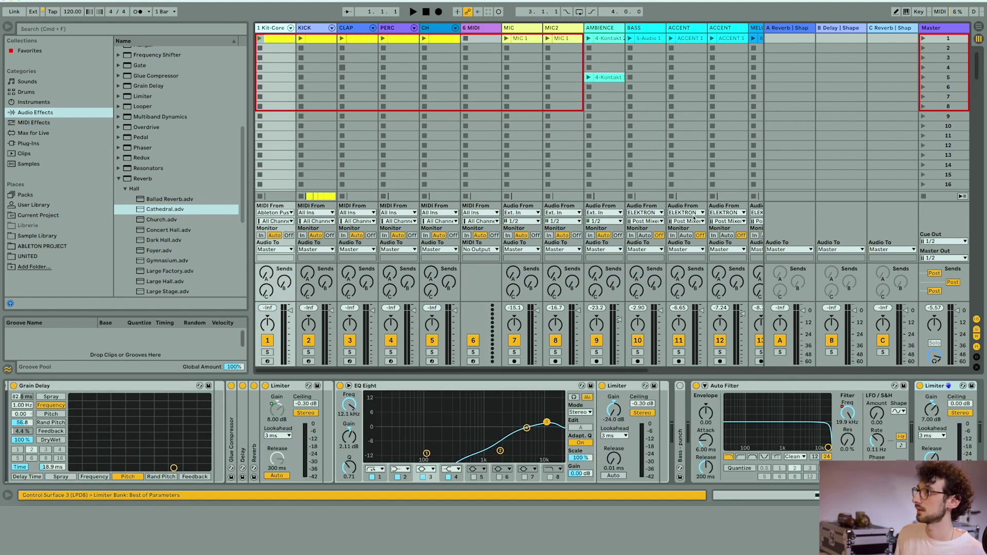
pyautogui.click(737, 495)
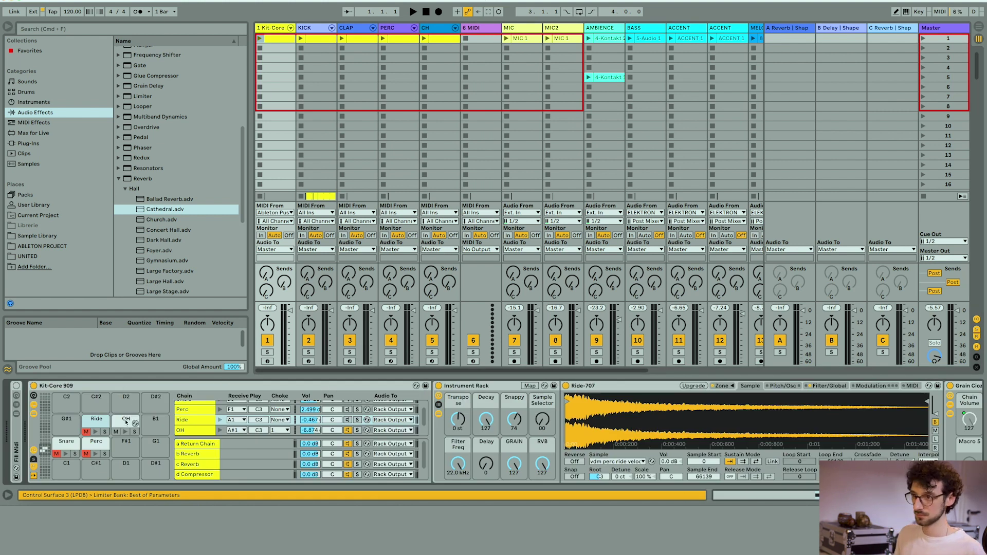
pyautogui.click(480, 34)
pyautogui.moveTo(479, 30); pyautogui.dragTo(480, 32)
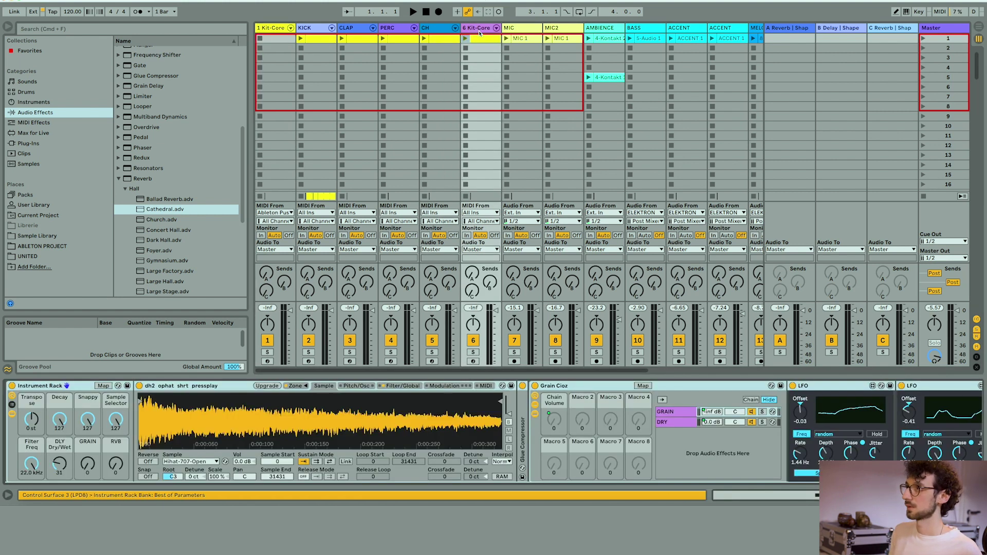
pyautogui.click(481, 29)
pyautogui.press('super+r')
pyautogui.write('OH')
pyautogui.press('Return')
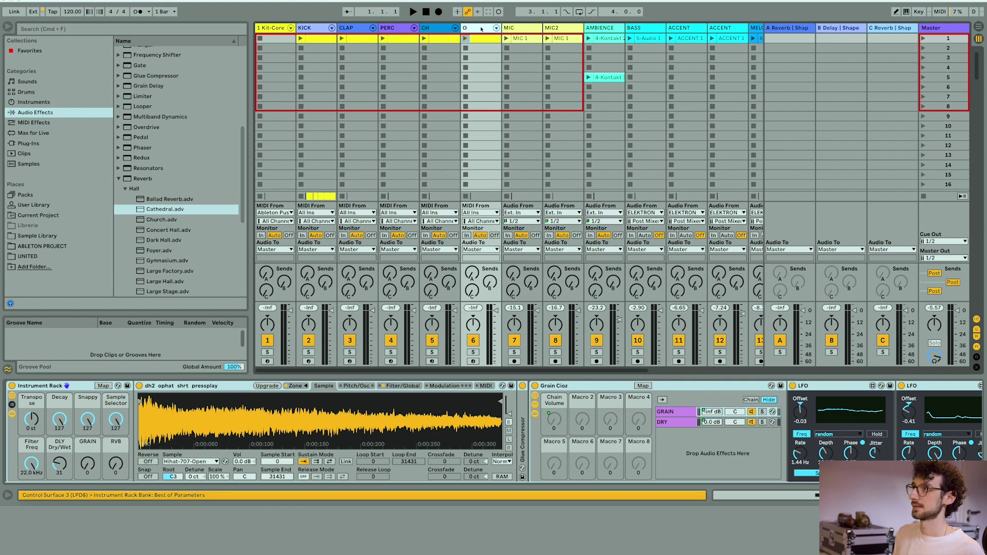
# Copy the Kit-Core track's final Limiter to the end of the device chains on the extracted drum tracks
pyautogui.click(271, 28)
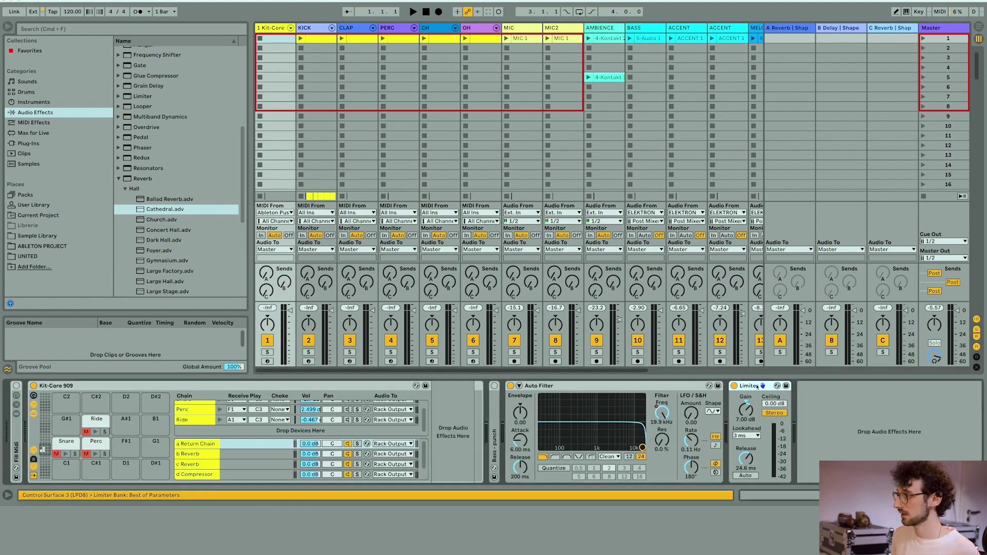
pyautogui.click(319, 31)
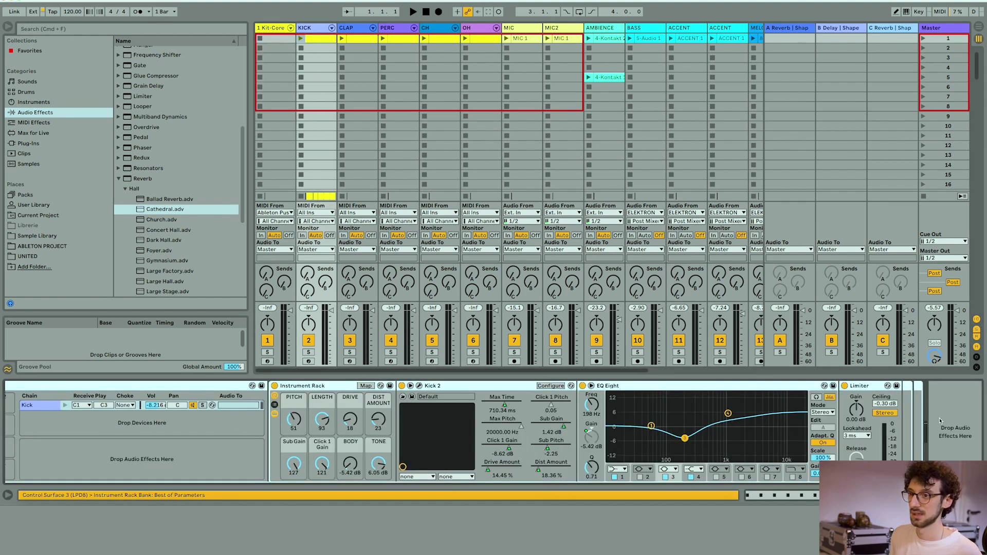
pyautogui.hscroll(2, 948, 428)
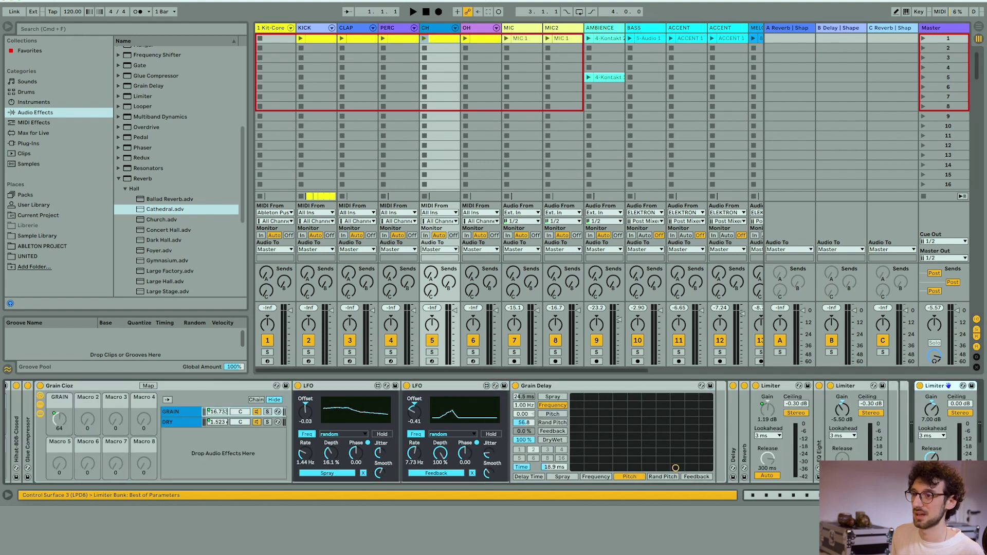
pyautogui.click(475, 31)
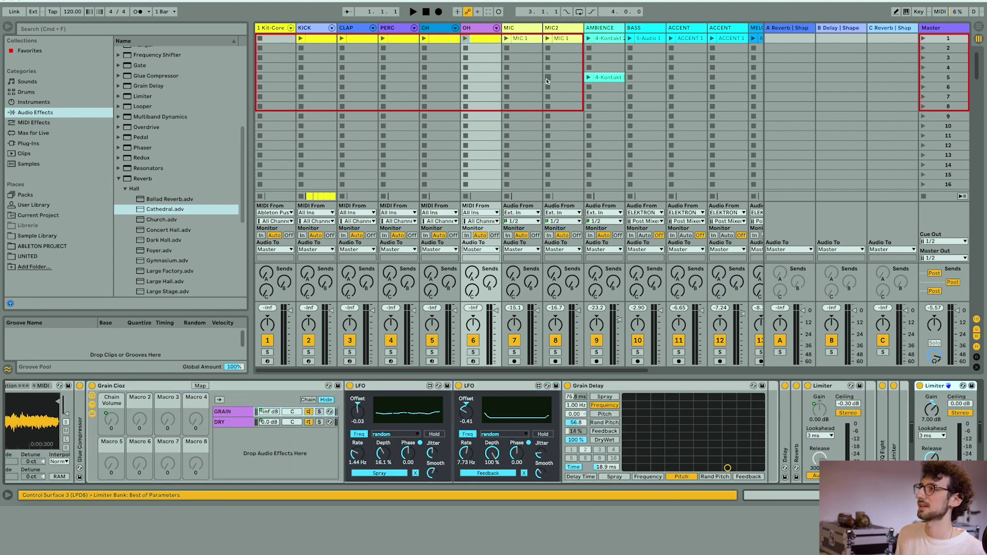
# Narrow the browser and transfer the first scene's clips, from KICK through PIANO, to the start of the Arrangement timeline
pyautogui.moveTo(250, 82); pyautogui.dragTo(73, 83)
pyautogui.click(644, 43)
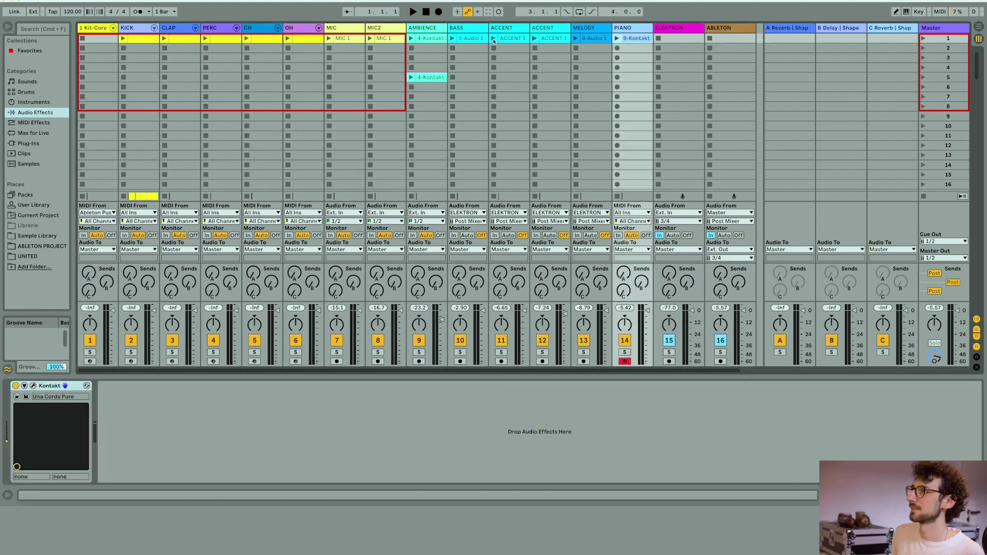
pyautogui.click(139, 39)
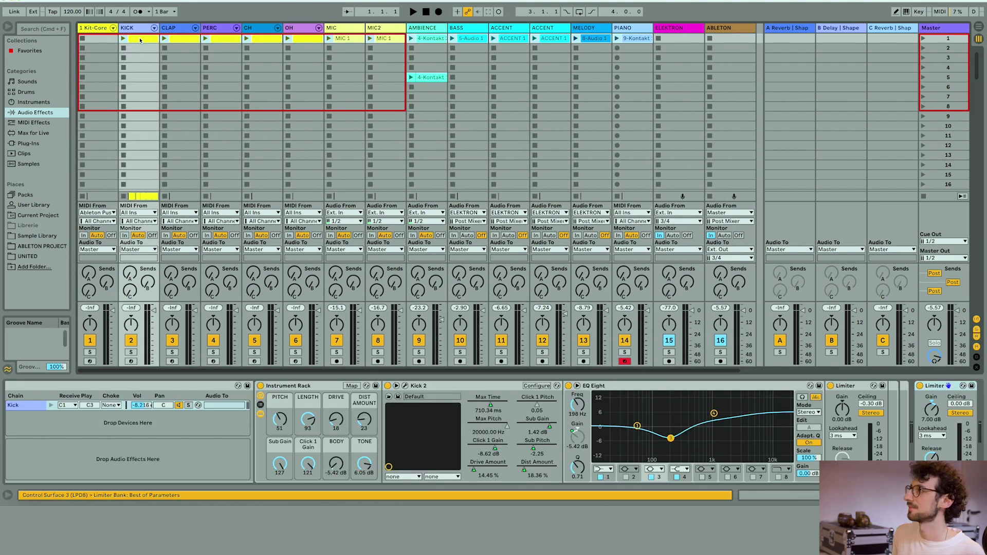
pyautogui.click(979, 27)
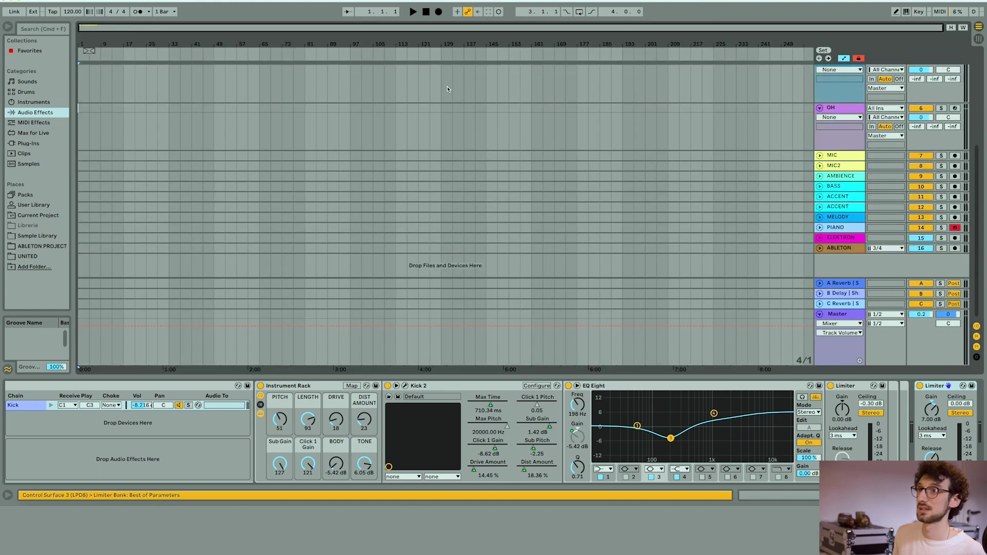
pyautogui.moveTo(260, 67); pyautogui.dragTo(78, 67)
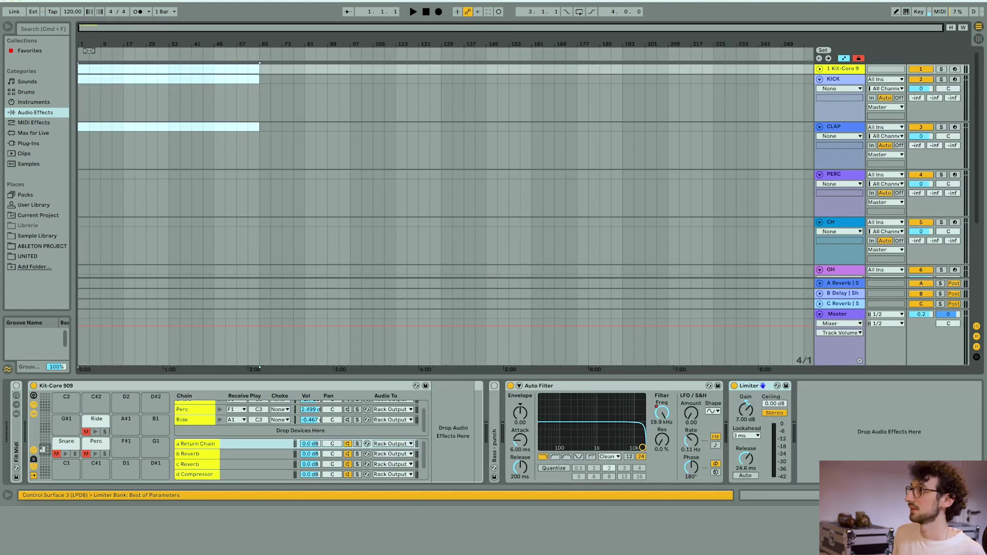
pyautogui.press('Tab')
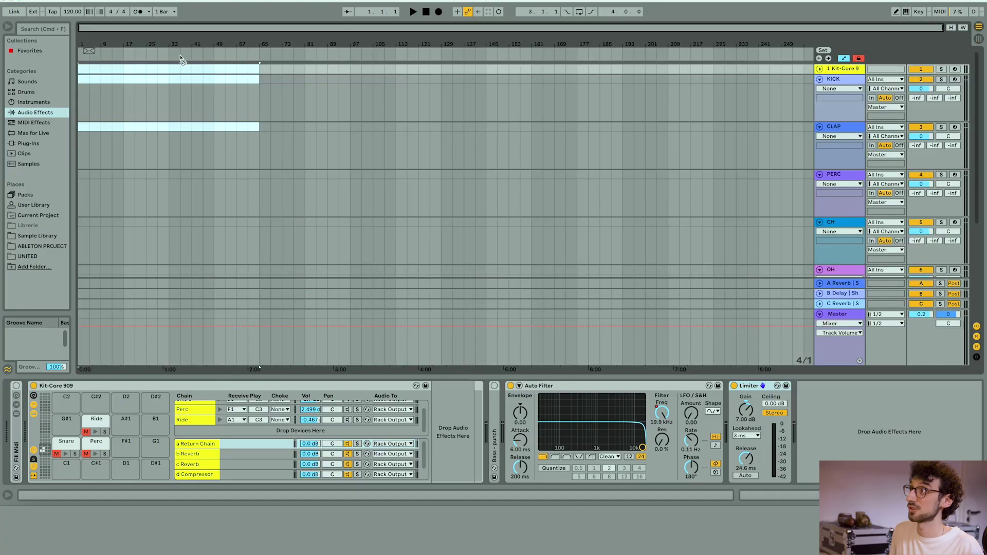
pyautogui.moveTo(183, 60); pyautogui.dragTo(86, 98)
pyautogui.click(109, 93)
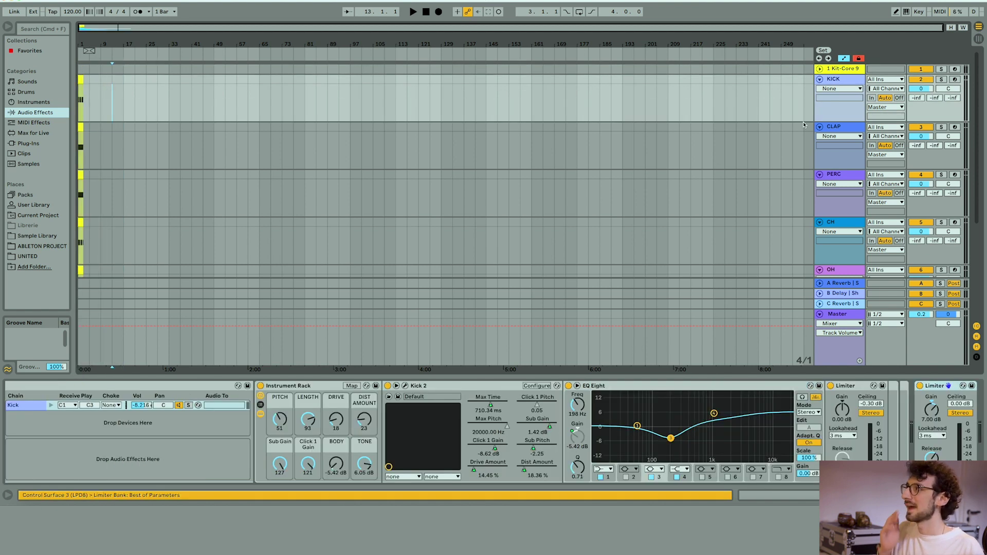
# Collapse all arrangement tracks and delete the clips at the timeline start on the BASS through PIANO tracks
pyautogui.keyDown('alt'); pyautogui.click(820, 127); pyautogui.keyUp('alt')
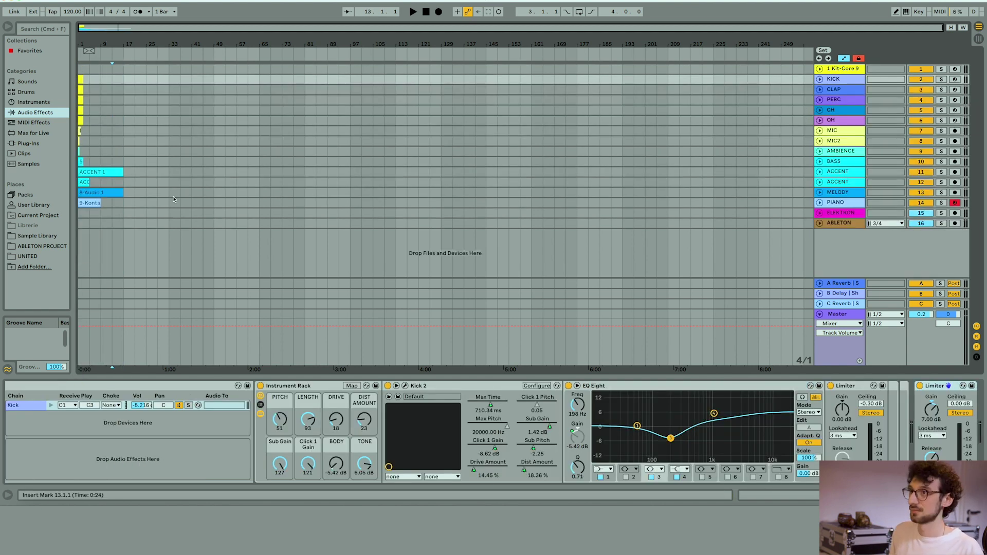
pyautogui.moveTo(133, 211); pyautogui.dragTo(72, 161)
pyautogui.press('Delete')
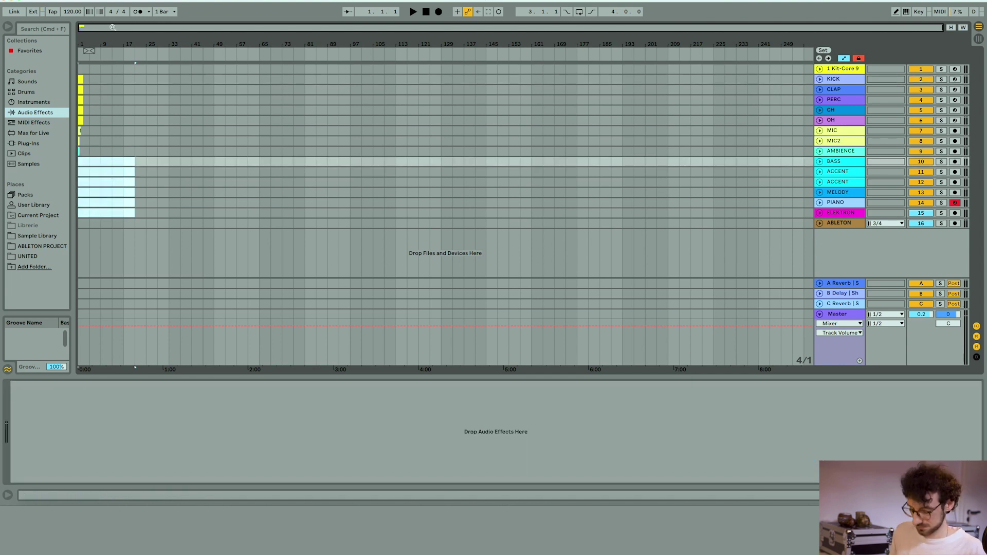
# Extend the looped KICK clip from bar 1 to bar 31 and place a copy of it at bar 33
pyautogui.moveTo(113, 28); pyautogui.dragTo(95, 32)
pyautogui.moveTo(82, 141)
pyautogui.mouseDown()
pyautogui.moveTo(78, 135)
pyautogui.moveTo(91, 129)
pyautogui.mouseUp()
pyautogui.click(85, 133)
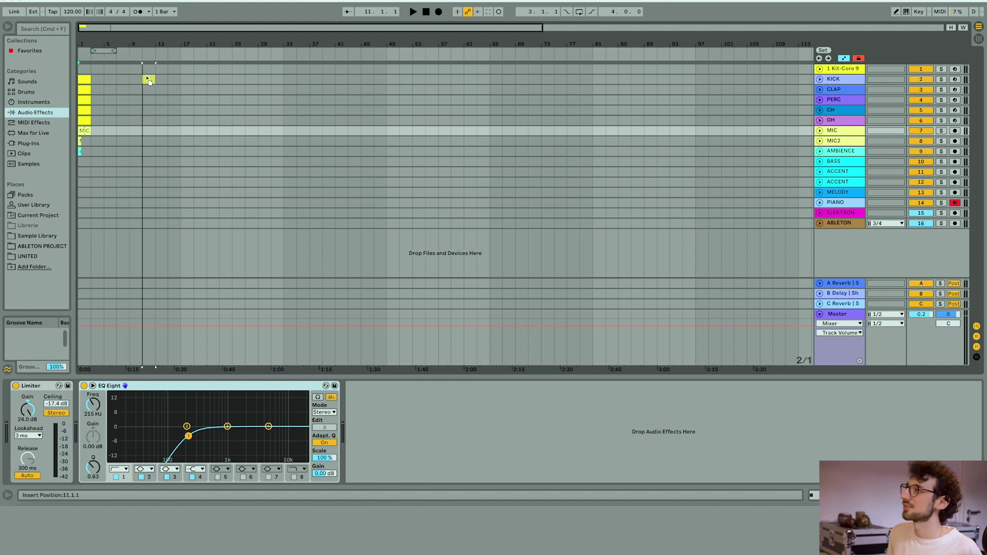
pyautogui.click(88, 79)
pyautogui.moveTo(88, 79); pyautogui.dragTo(434, 77)
pyautogui.moveTo(358, 32); pyautogui.dragTo(359, 16)
pyautogui.click(246, 76)
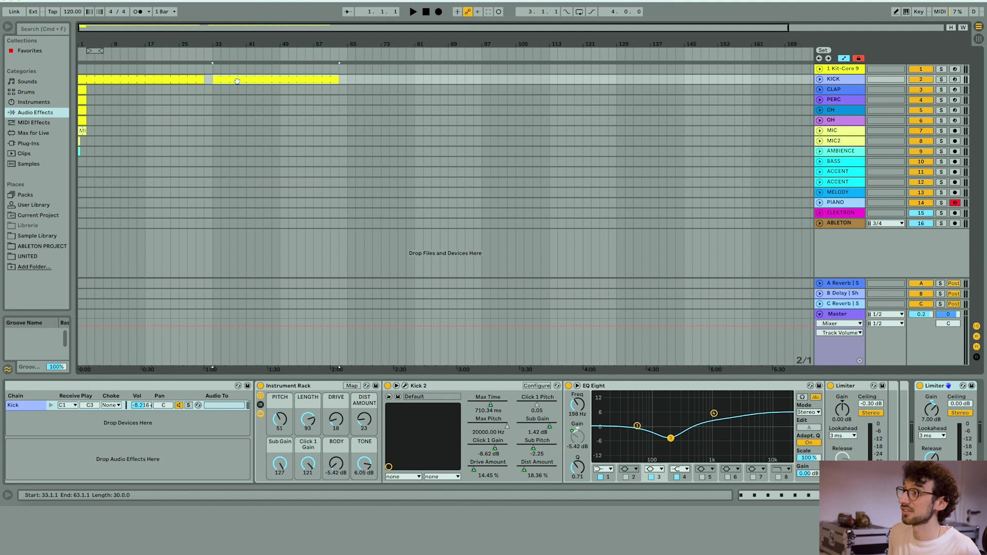
# Add a third KICK clip starting at bar 57 and shorten the second one to end at bar 49
pyautogui.click(220, 80)
pyautogui.press('super+d')
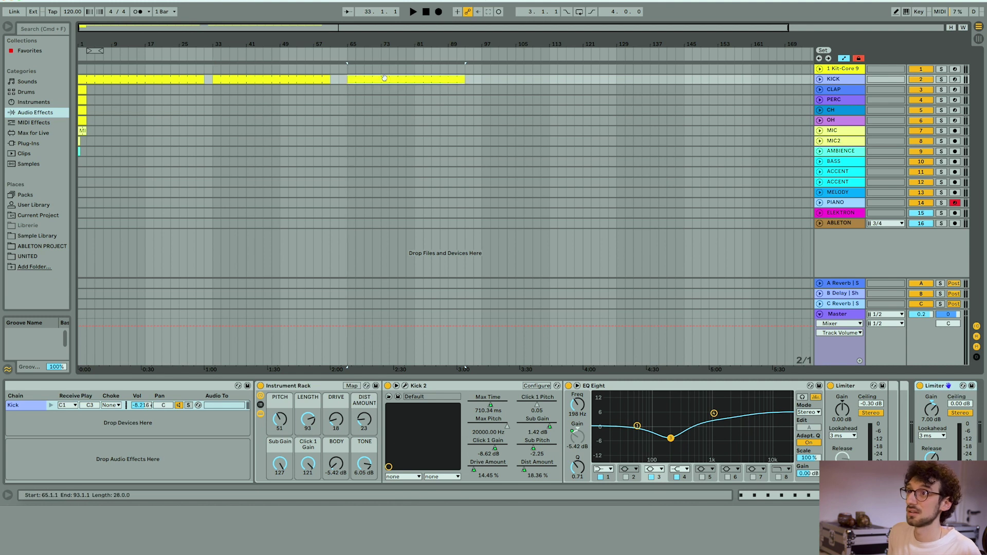
pyautogui.moveTo(330, 80); pyautogui.dragTo(282, 79)
pyautogui.moveTo(378, 79); pyautogui.dragTo(343, 81)
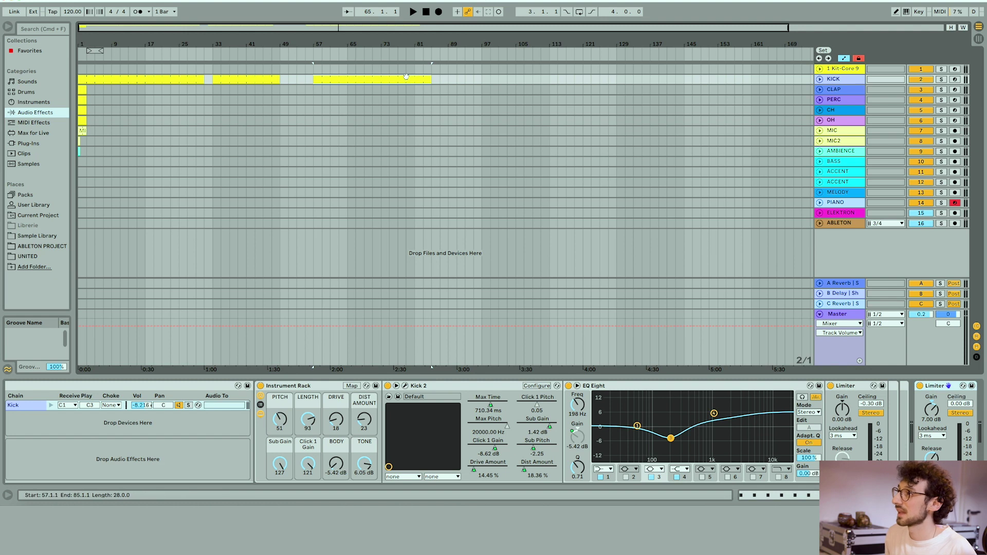
# End the third KICK clip at bar 73 and place a fourth one from bar 89 to bar 113
pyautogui.moveTo(390, 79); pyautogui.dragTo(489, 77)
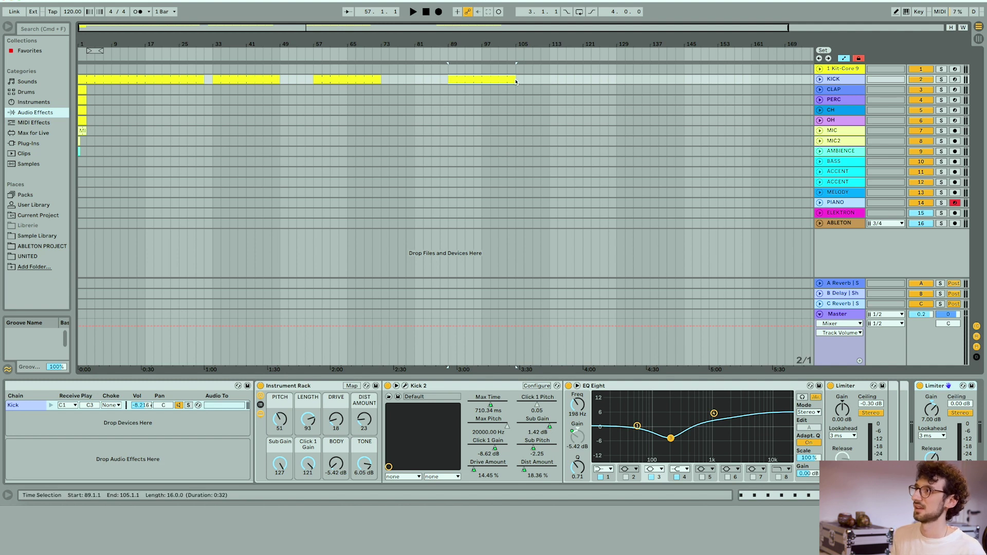
pyautogui.moveTo(515, 78); pyautogui.dragTo(550, 78)
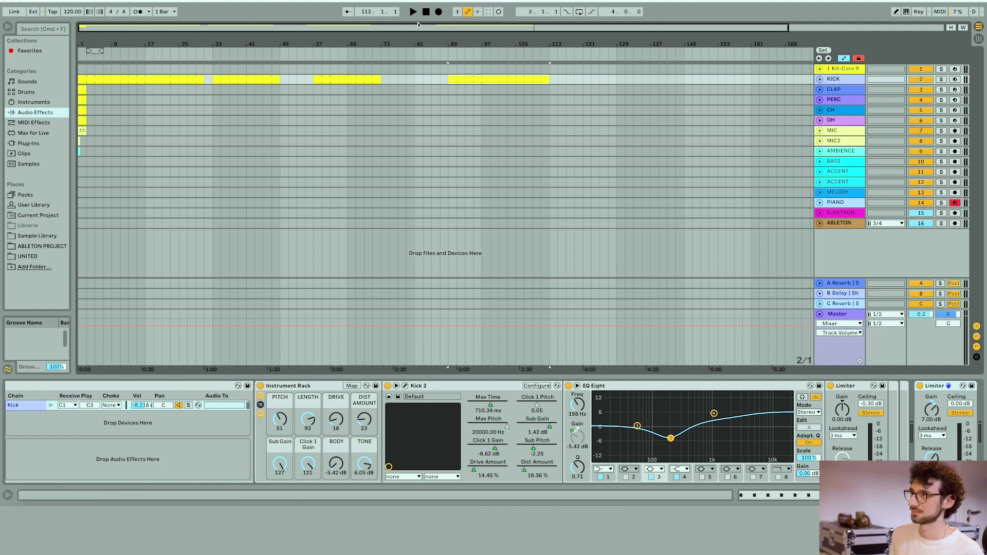
# Move the CH clip to bar 33, extend it to bar 81, and place a second one from bar 89 to bar 129
pyautogui.click(86, 132)
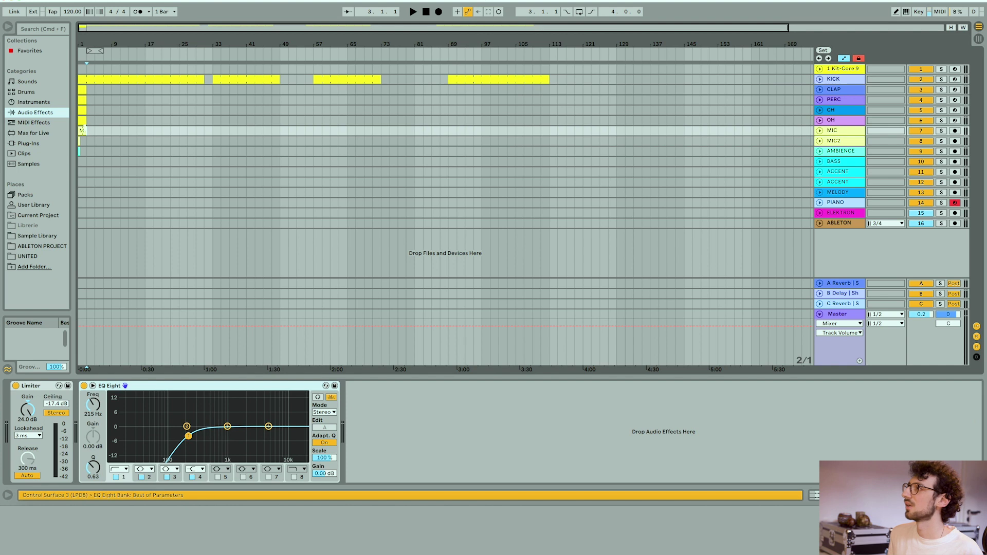
pyautogui.click(82, 124)
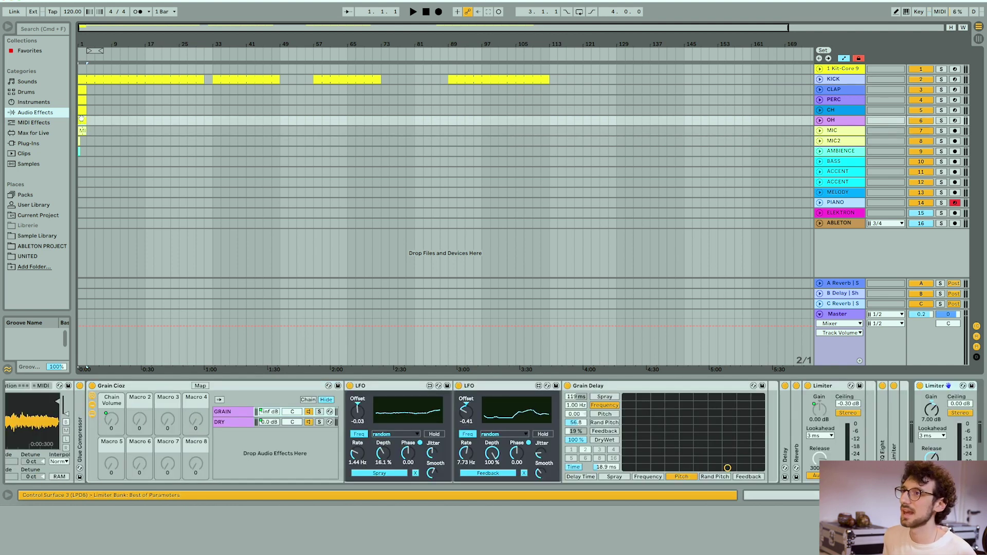
pyautogui.doubleClick(82, 112)
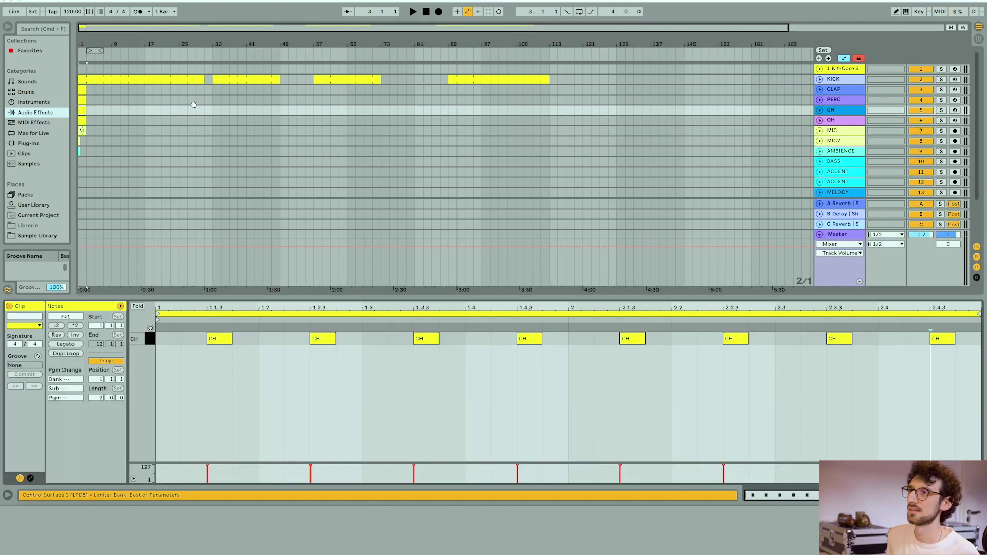
pyautogui.moveTo(81, 112); pyautogui.dragTo(220, 113)
pyautogui.moveTo(279, 103); pyautogui.dragTo(587, 112)
pyautogui.click(384, 109)
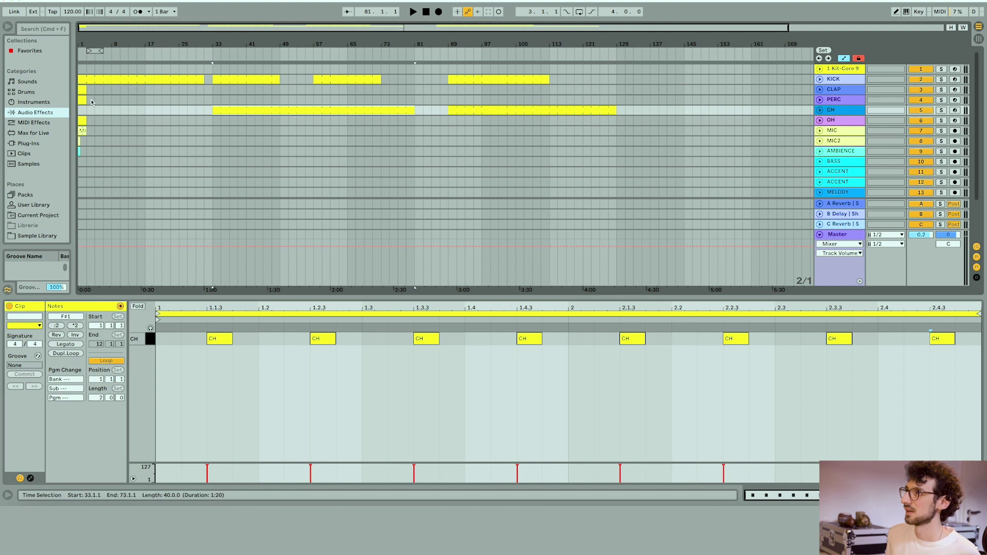
# Extend the CLAP and PERC clips together from bar 1 to bar 73
pyautogui.click(81, 99)
pyautogui.keyDown('shift'); pyautogui.click(84, 93); pyautogui.keyUp('shift')
pyautogui.moveTo(85, 93); pyautogui.dragTo(379, 92)
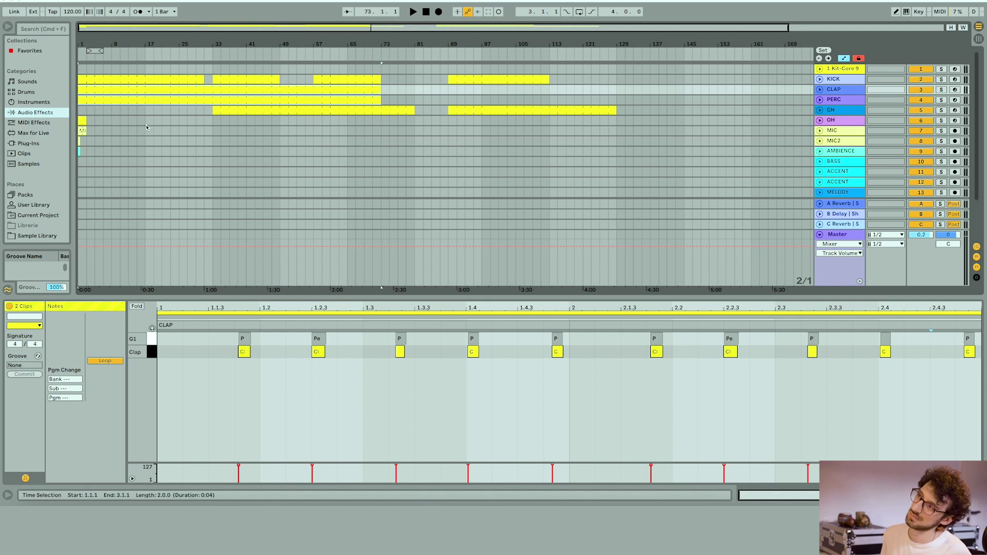
# Extend the OH and MIC clips together from bar 1 to bar 73
pyautogui.click(84, 131)
pyautogui.keyDown('shift'); pyautogui.click(82, 120); pyautogui.keyUp('shift')
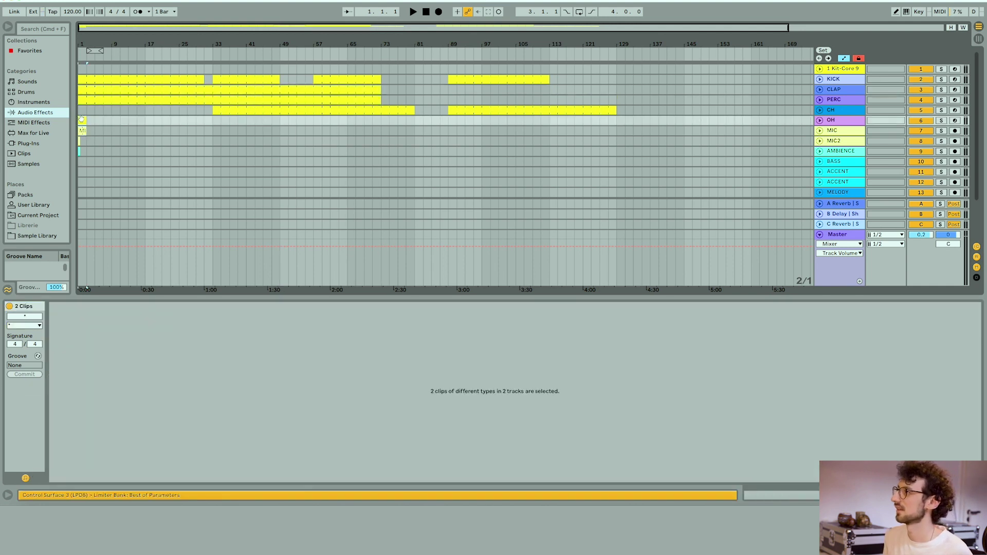
pyautogui.moveTo(98, 120); pyautogui.dragTo(380, 117)
pyautogui.scroll(-3, 328, 126)
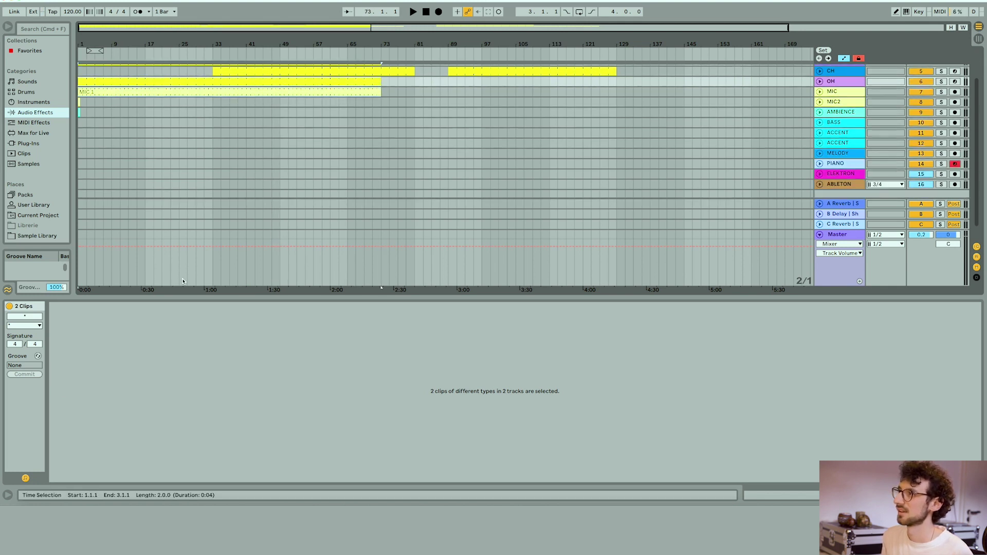
# Hide the clip detail area and extend the MIC2 clip from bar 1 to about bar 44
pyautogui.moveTo(182, 297); pyautogui.dragTo(180, 488)
pyautogui.click(89, 149)
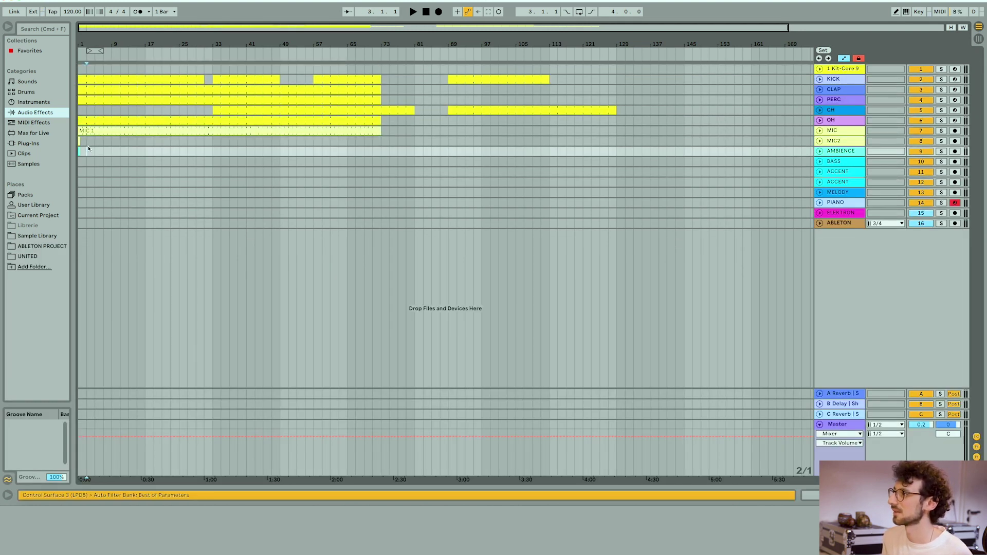
pyautogui.click(79, 141)
pyautogui.moveTo(128, 26); pyautogui.dragTo(819, 141)
pyautogui.click(425, 12)
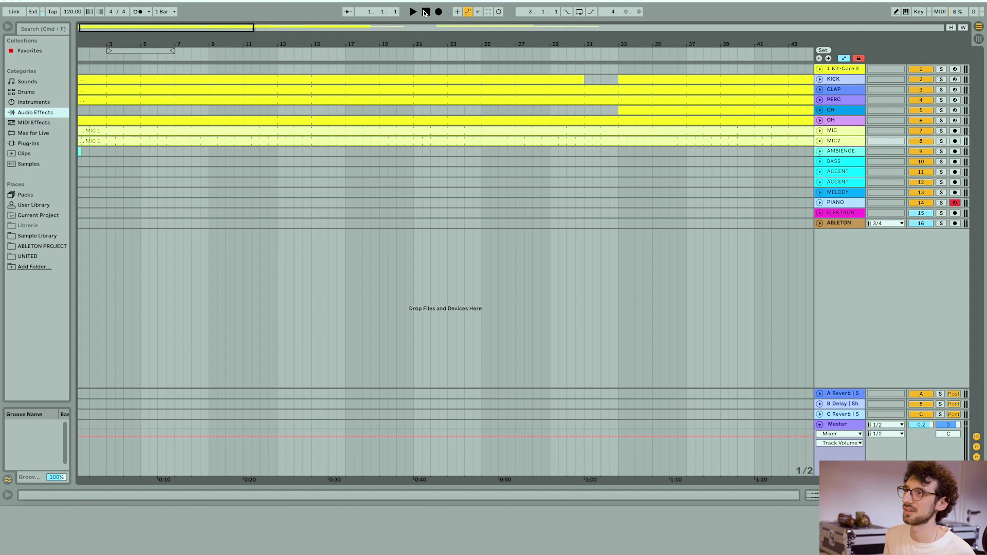
pyautogui.moveTo(218, 29); pyautogui.dragTo(562, 30)
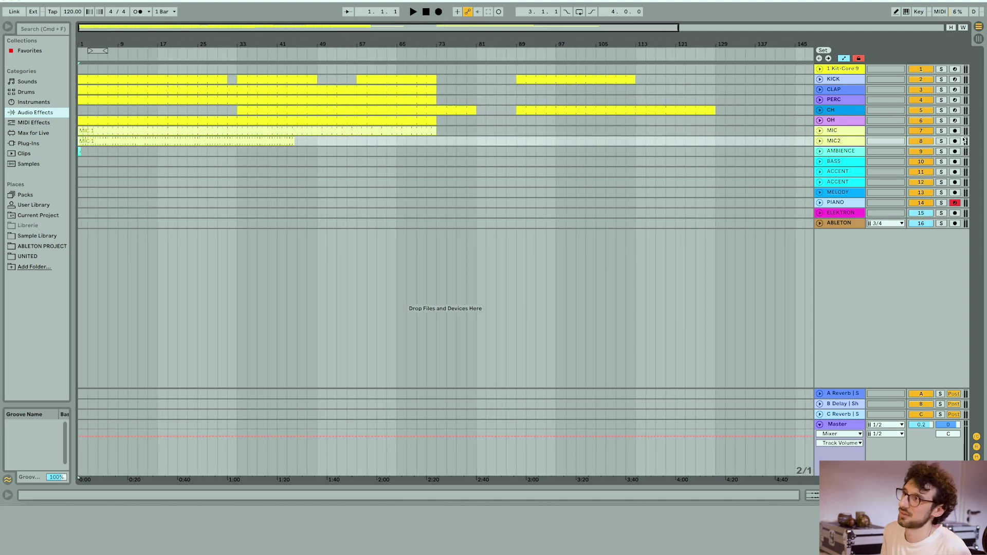
# Unfold the AMBIENCE track, extend its 4-Kontakt clip to about bar 74, and start playback from the beginning
pyautogui.click(828, 153)
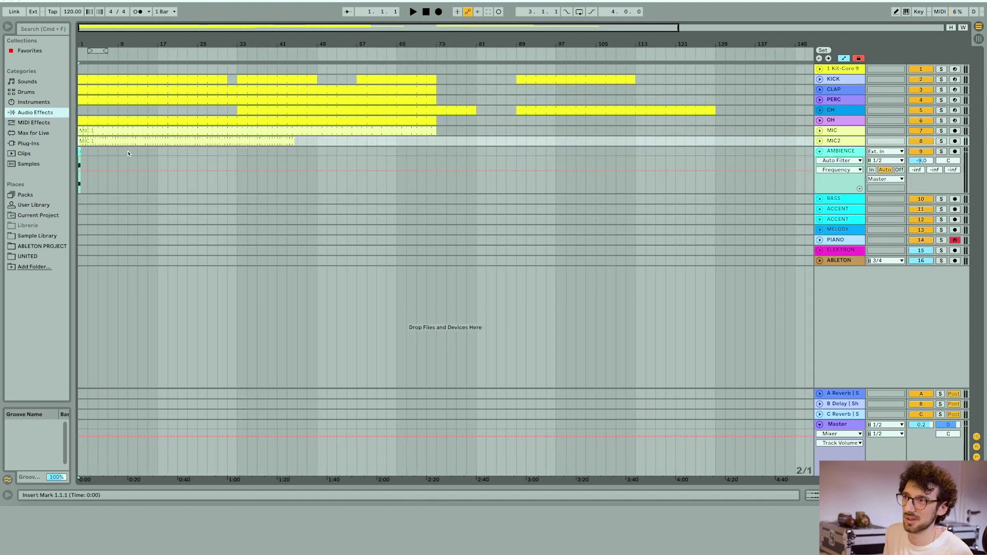
pyautogui.press('space')
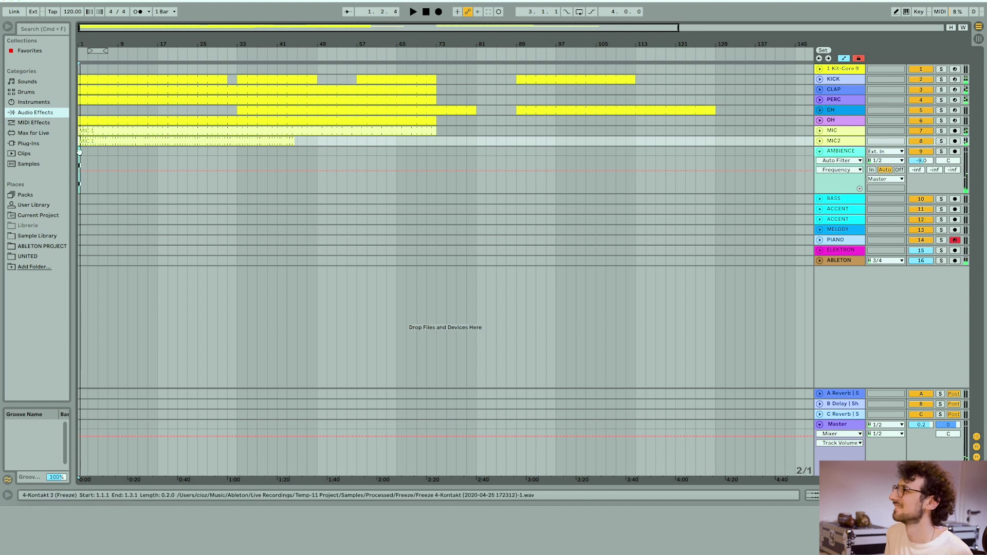
pyautogui.click(79, 152)
pyautogui.moveTo(98, 29); pyautogui.dragTo(81, 28)
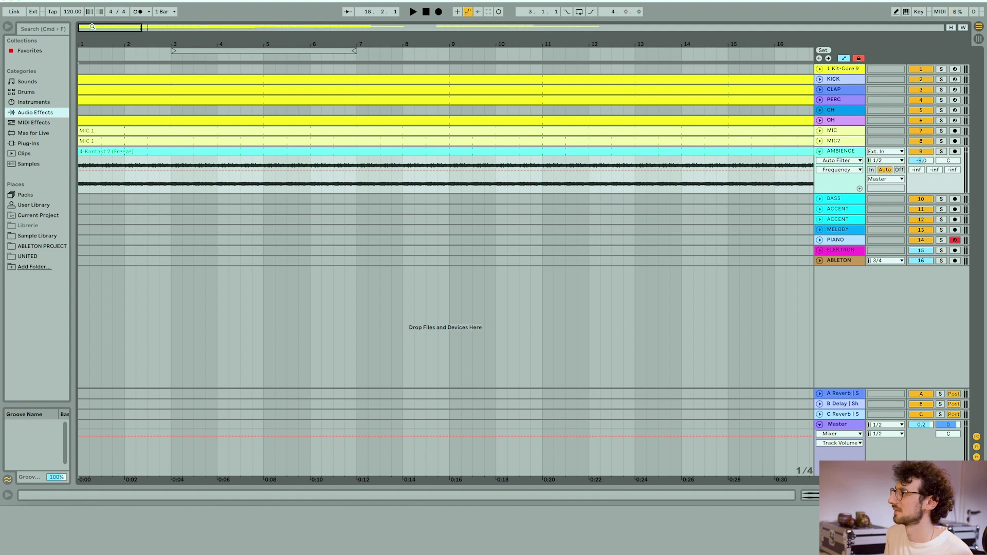
pyautogui.moveTo(92, 26); pyautogui.dragTo(143, 152)
pyautogui.press('space')
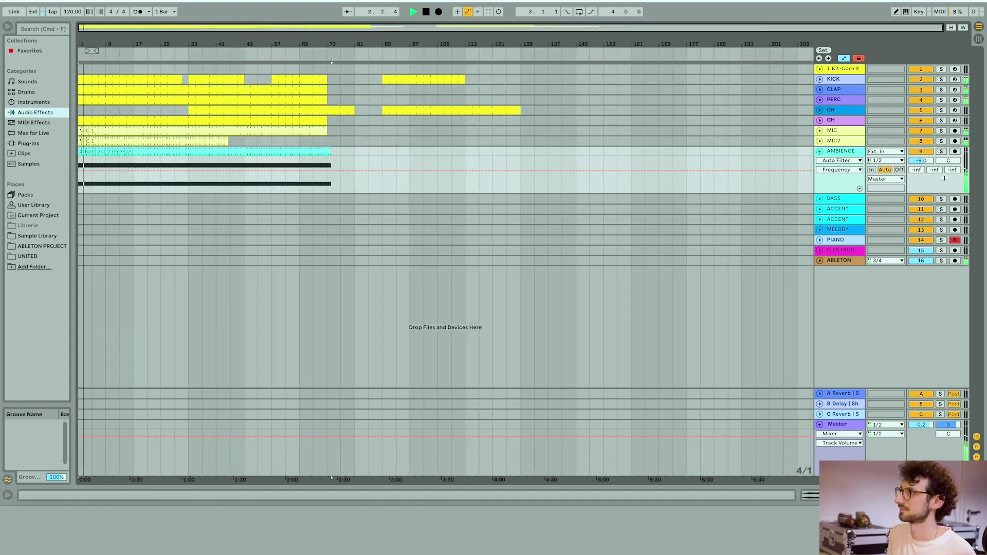
# Automate the AMBIENCE Auto Filter frequency to rise from about 241 Hz at bar 1 to a peak at bar 29, falling by bar 33
pyautogui.moveTo(115, 169); pyautogui.dragTo(88, 181)
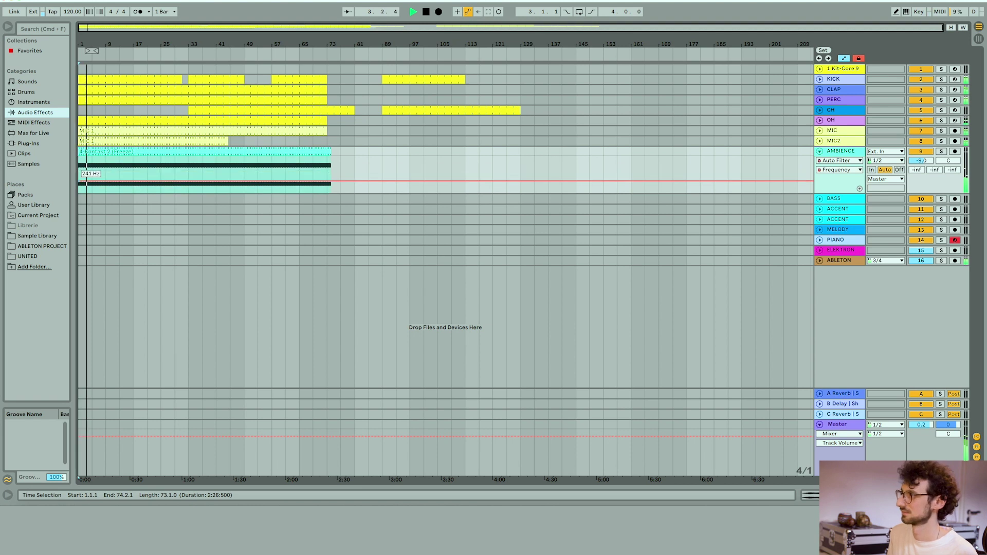
pyautogui.moveTo(190, 183); pyautogui.dragTo(175, 160)
pyautogui.moveTo(183, 44); pyautogui.dragTo(211, 50)
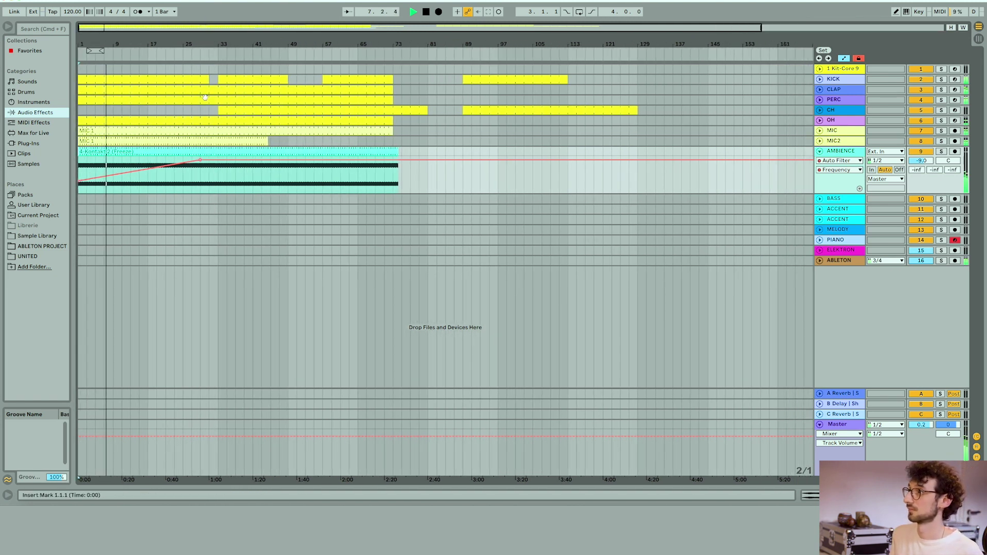
pyautogui.click(173, 56)
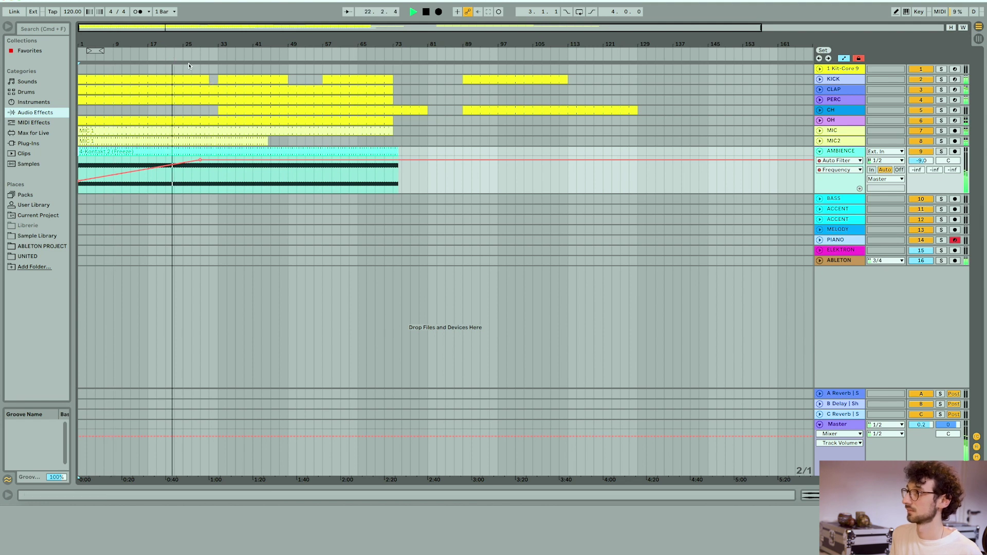
pyautogui.moveTo(200, 161)
pyautogui.mouseDown()
pyautogui.moveTo(219, 164)
pyautogui.moveTo(218, 177)
pyautogui.mouseUp()
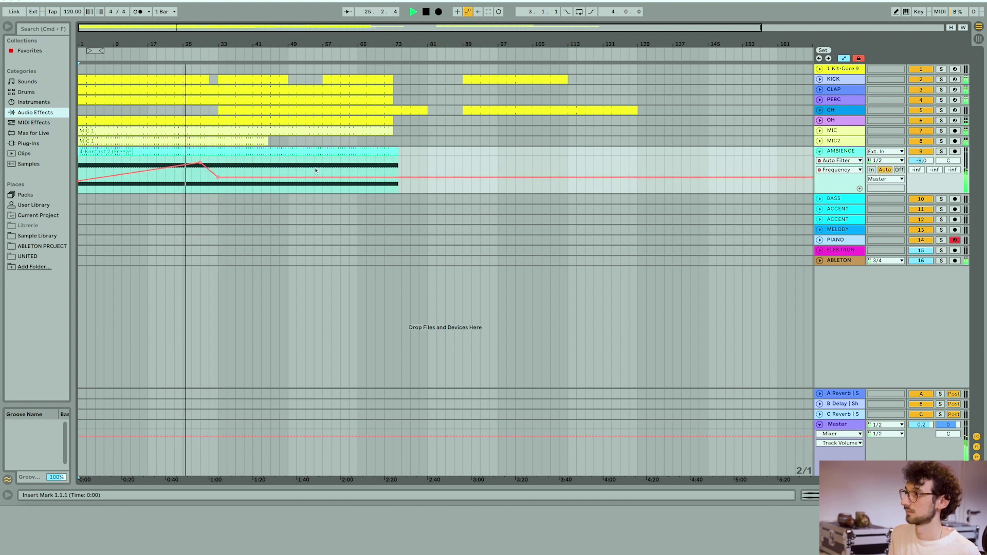
# Copy both ACCENT clips from the Session view into the arrangement so they run from bar 33 to bar 49
pyautogui.press('Tab')
pyautogui.click(553, 38)
pyautogui.keyDown('shift'); pyautogui.click(516, 41); pyautogui.keyUp('shift')
pyautogui.moveTo(517, 41); pyautogui.dragTo(219, 209)
pyautogui.press('Tab')
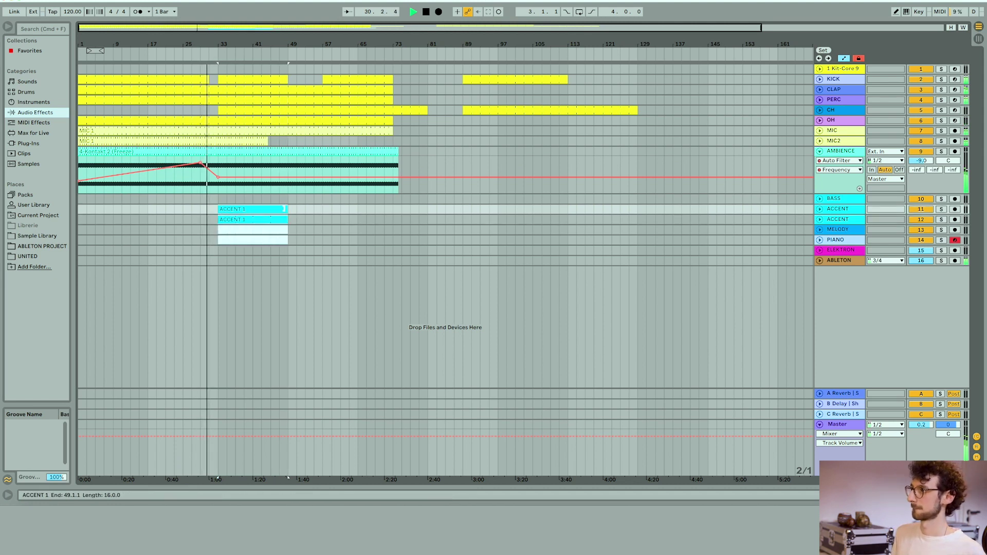
pyautogui.click(284, 208)
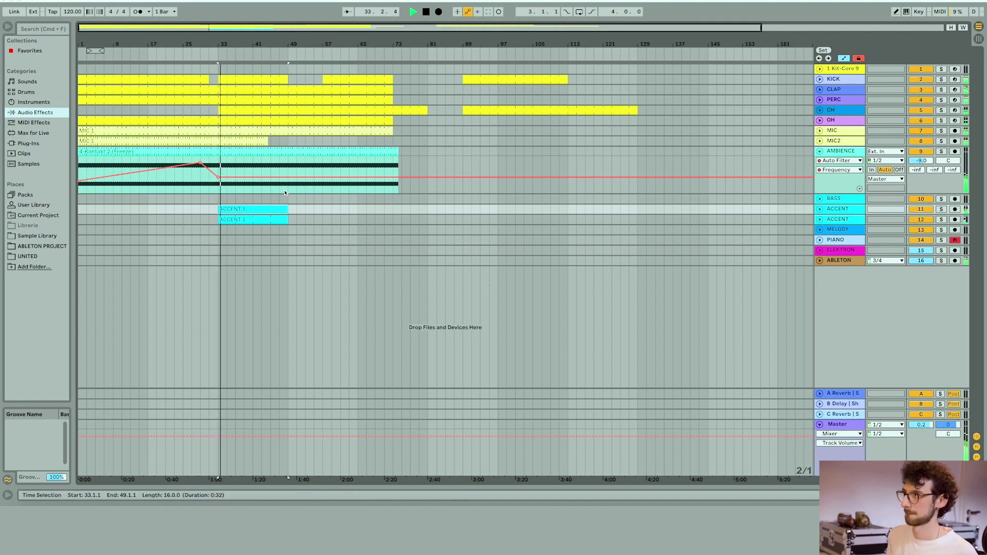
# Extend the MIC2 clip to bar 73 and make the AMBIENCE filter automation rise gently from bar 33 to bar 57
pyautogui.click(236, 175)
pyautogui.moveTo(268, 142); pyautogui.dragTo(393, 142)
pyautogui.moveTo(289, 217); pyautogui.dragTo(218, 215)
pyautogui.moveTo(322, 176); pyautogui.dragTo(322, 168)
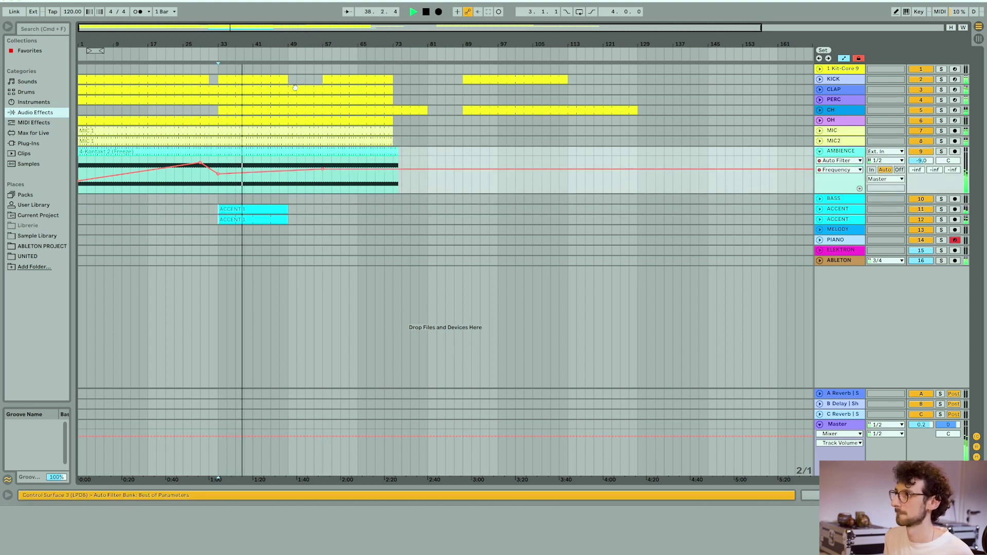
# Rework the KICK gap to span bars 45 to 49 and delete the time from bar 65 to bar 73 on all tracks
pyautogui.moveTo(287, 77)
pyautogui.mouseDown()
pyautogui.moveTo(271, 77)
pyautogui.moveTo(288, 80)
pyautogui.mouseUp()
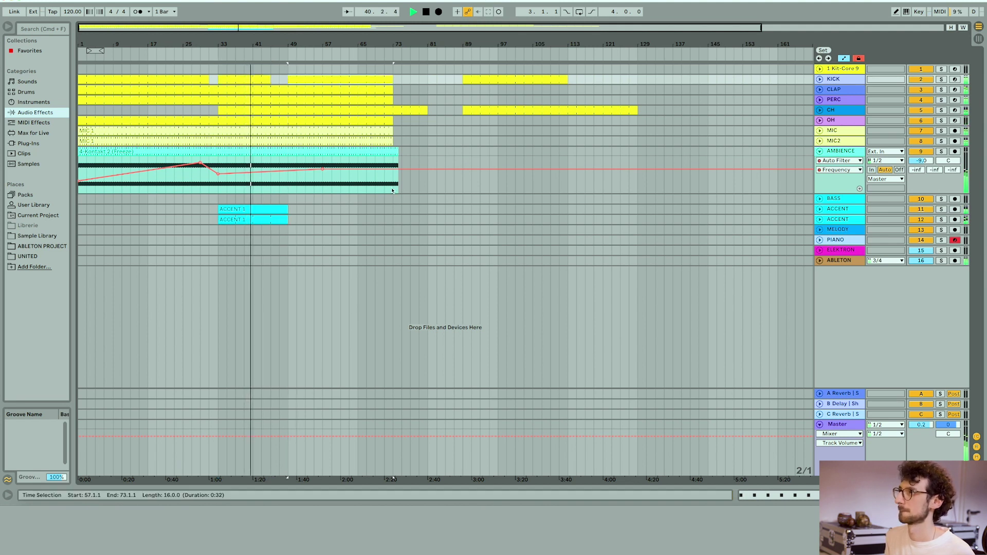
pyautogui.moveTo(394, 69); pyautogui.dragTo(359, 73)
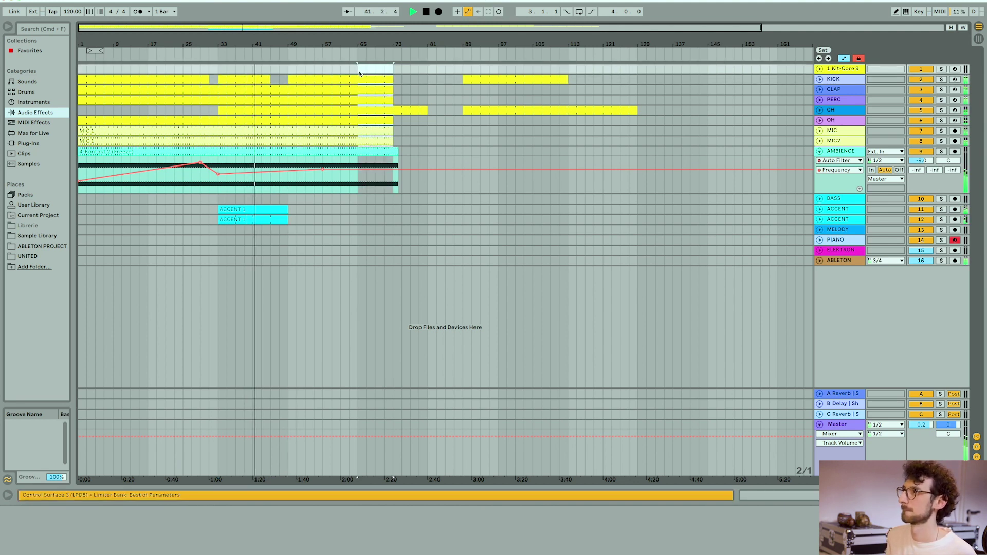
pyautogui.hotkey('ctrl', 'shift', 'Delete')
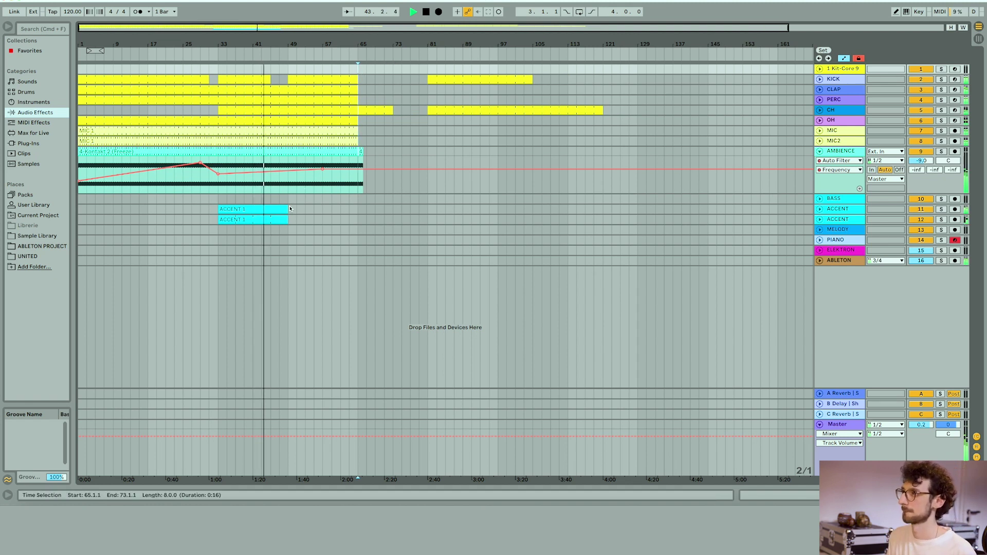
# Extend both ACCENT clips to end at bar 65
pyautogui.moveTo(290, 208); pyautogui.dragTo(358, 209)
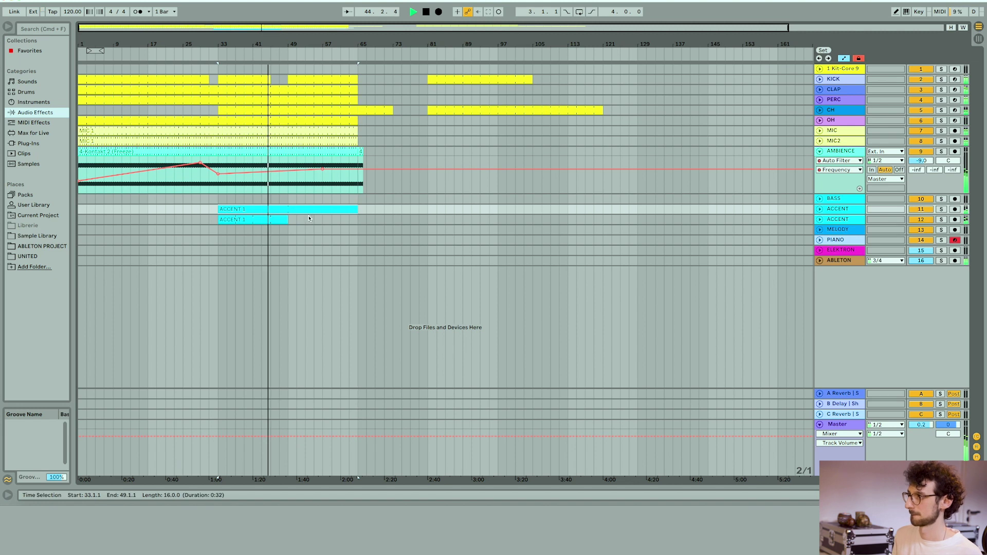
pyautogui.moveTo(288, 219); pyautogui.dragTo(358, 219)
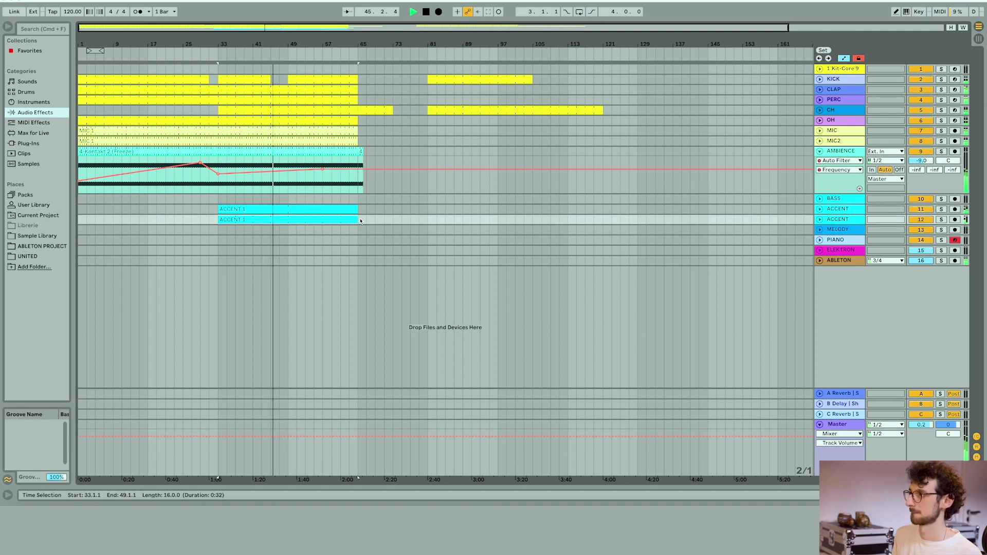
# Copy the BASS clip from the Session view to bar 49 of the arrangement, and return to the Session view
pyautogui.press('Tab')
pyautogui.click(473, 42)
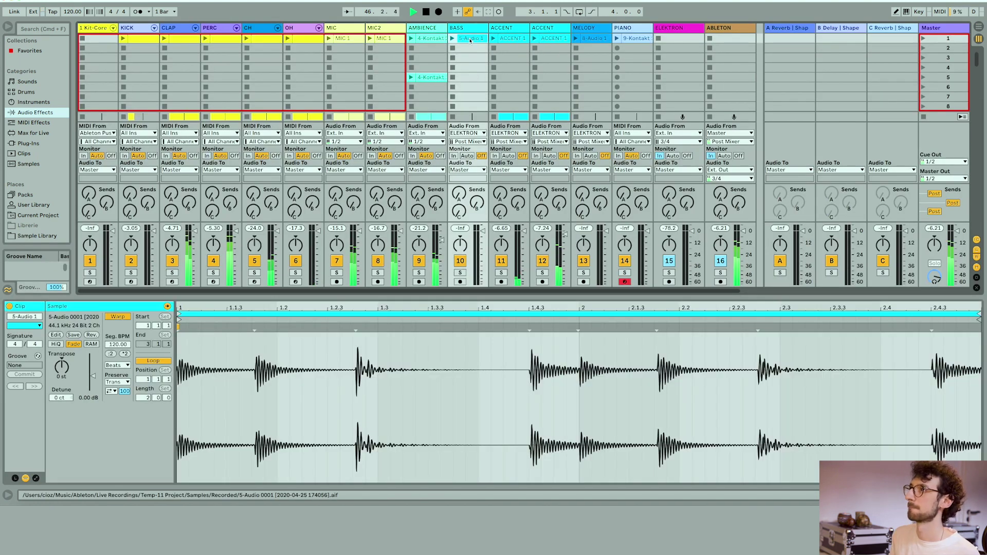
pyautogui.press('Tab')
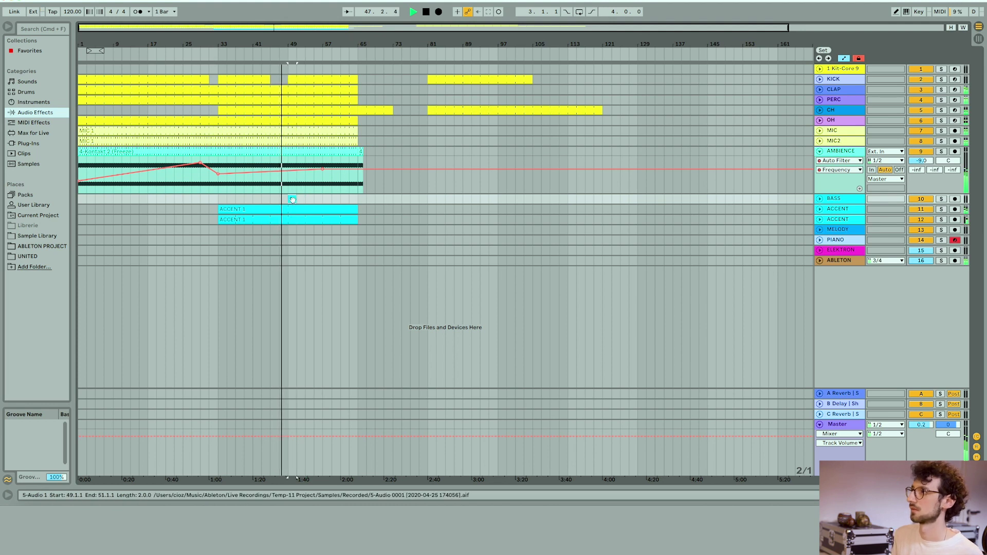
pyautogui.press('Tab')
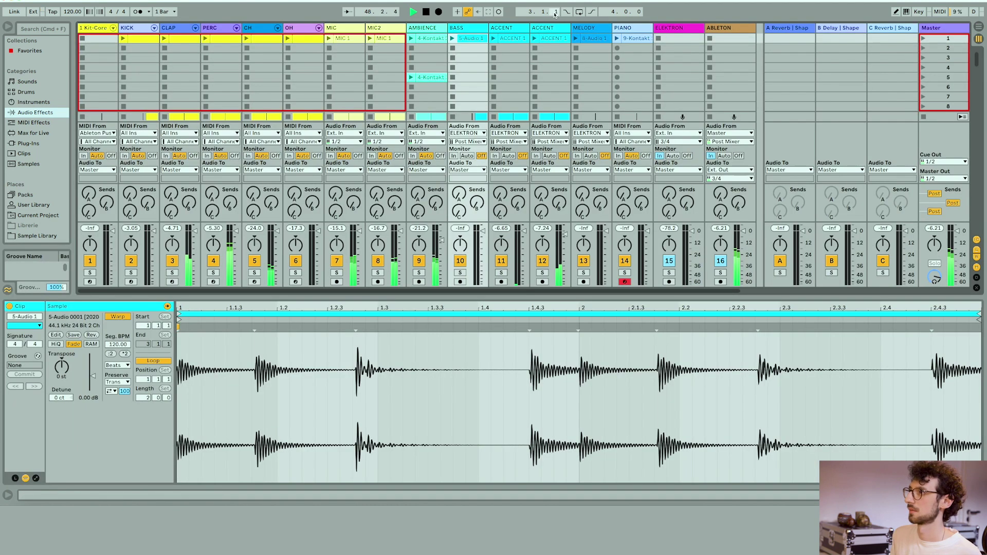
# Copy the MELODY clip from the Session view to bar 49 of the arrangement
pyautogui.press('Tab')
pyautogui.moveTo(290, 199); pyautogui.dragTo(290, 230)
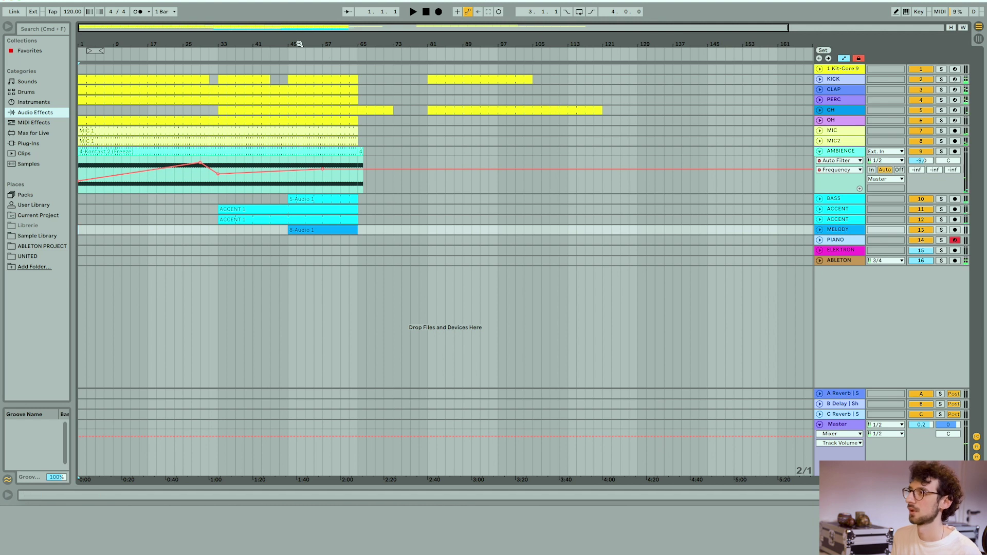
# Start the KICK section after its gap at bar 53 and move the MELODY clip to bar 45
pyautogui.click(271, 79)
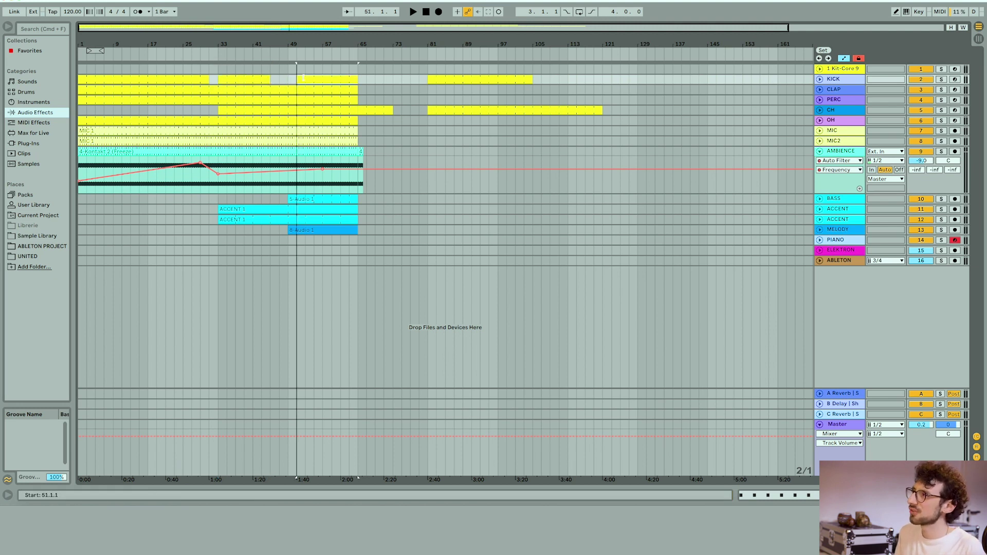
pyautogui.moveTo(303, 77); pyautogui.dragTo(309, 92)
pyautogui.moveTo(308, 230); pyautogui.dragTo(291, 230)
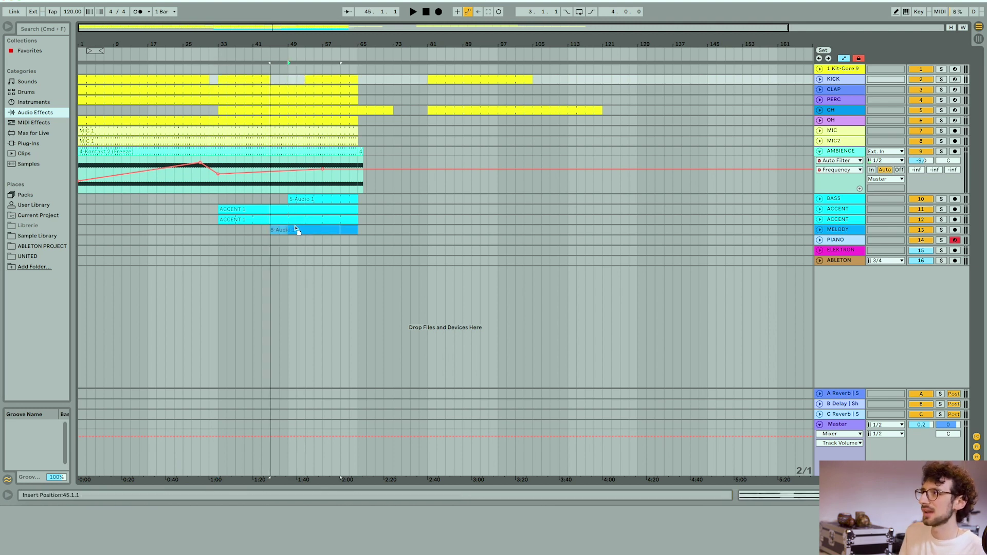
# Move the BASS clip to bar 53, unfold the MELODY track and trim its clip to end at bar 53
pyautogui.moveTo(314, 197); pyautogui.dragTo(331, 198)
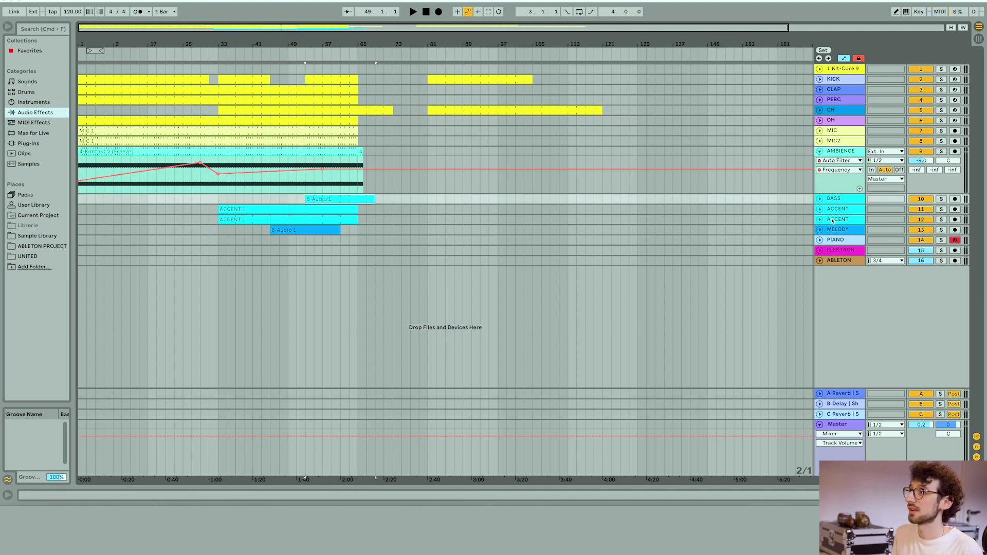
pyautogui.click(820, 230)
pyautogui.moveTo(339, 230); pyautogui.dragTo(305, 229)
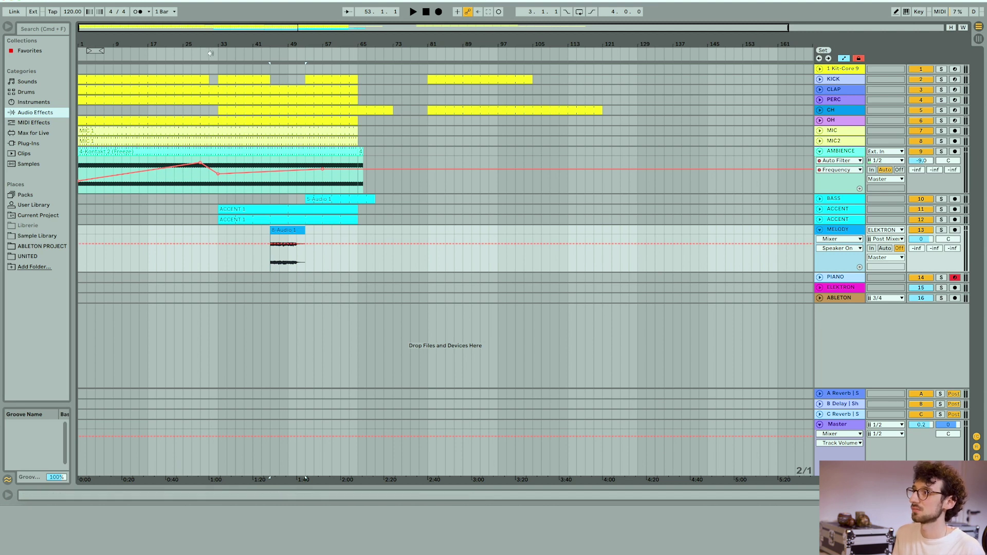
# Extend the KICK section before the gap to bar 49 and move the MELODY clip to start at bar 49
pyautogui.click(240, 75)
pyautogui.moveTo(305, 31); pyautogui.dragTo(250, 28)
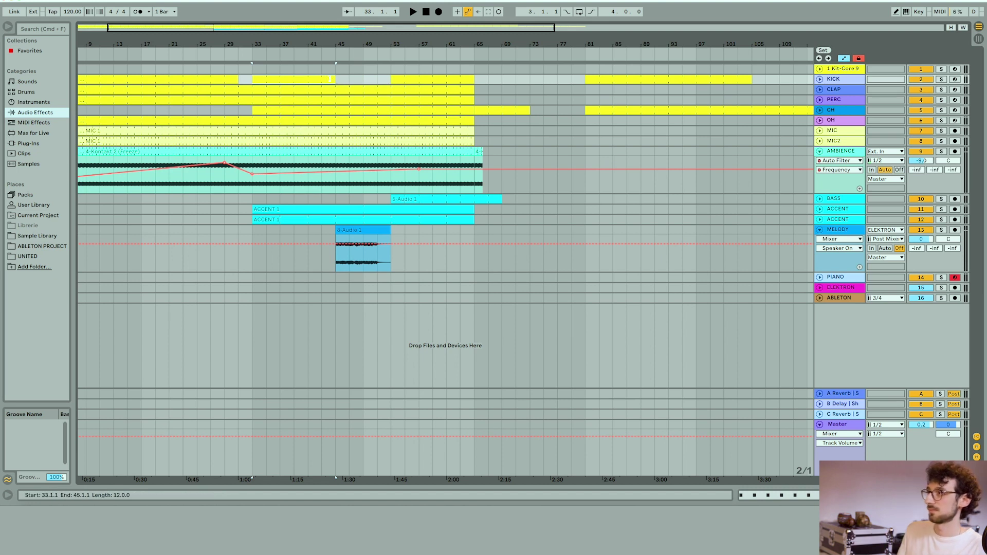
pyautogui.moveTo(356, 83); pyautogui.dragTo(365, 82)
pyautogui.moveTo(357, 230); pyautogui.dragTo(399, 235)
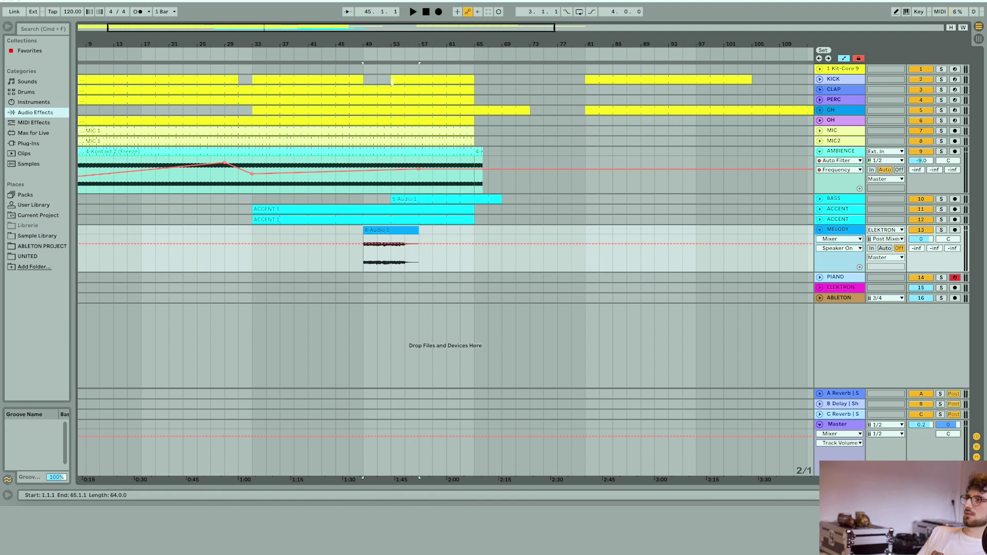
# Move the start of the KICK section after the gap and the BASS clip to bar 57
pyautogui.moveTo(256, 70); pyautogui.dragTo(364, 73)
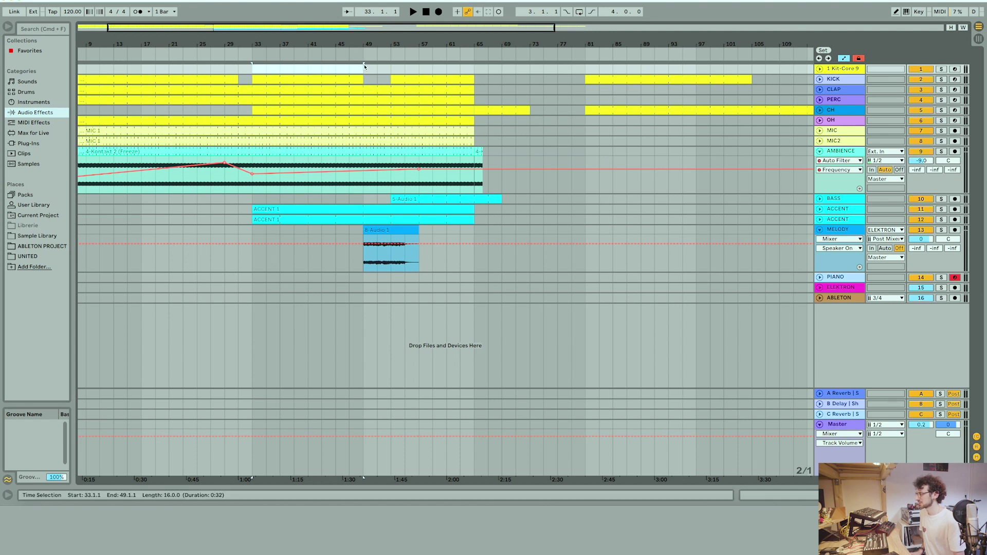
pyautogui.moveTo(345, 24); pyautogui.dragTo(544, 27)
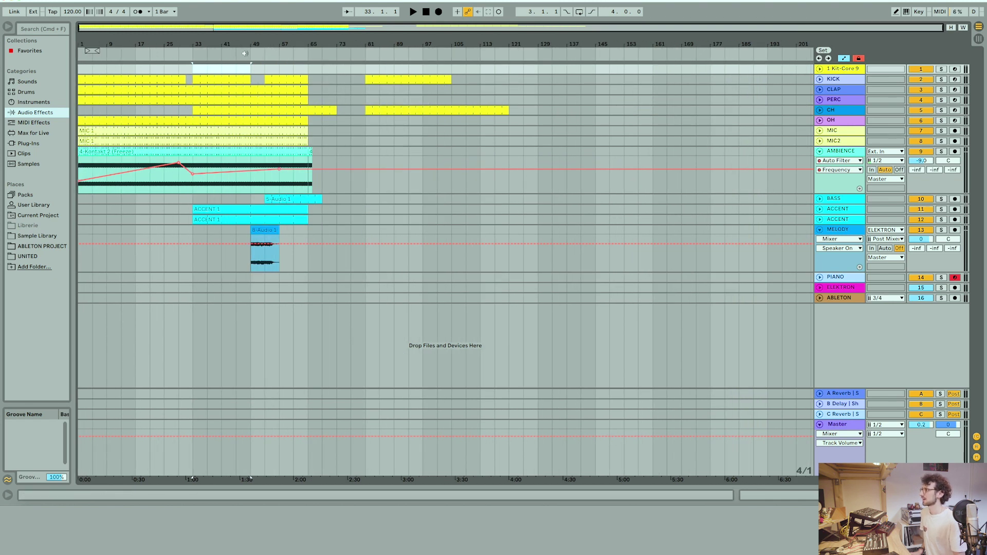
pyautogui.click(278, 78)
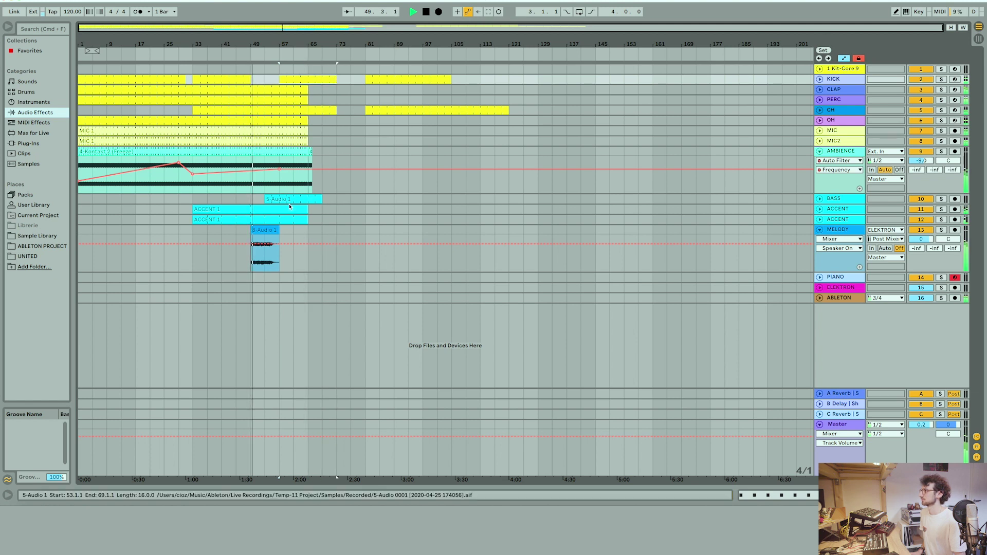
pyautogui.moveTo(287, 201); pyautogui.dragTo(291, 88)
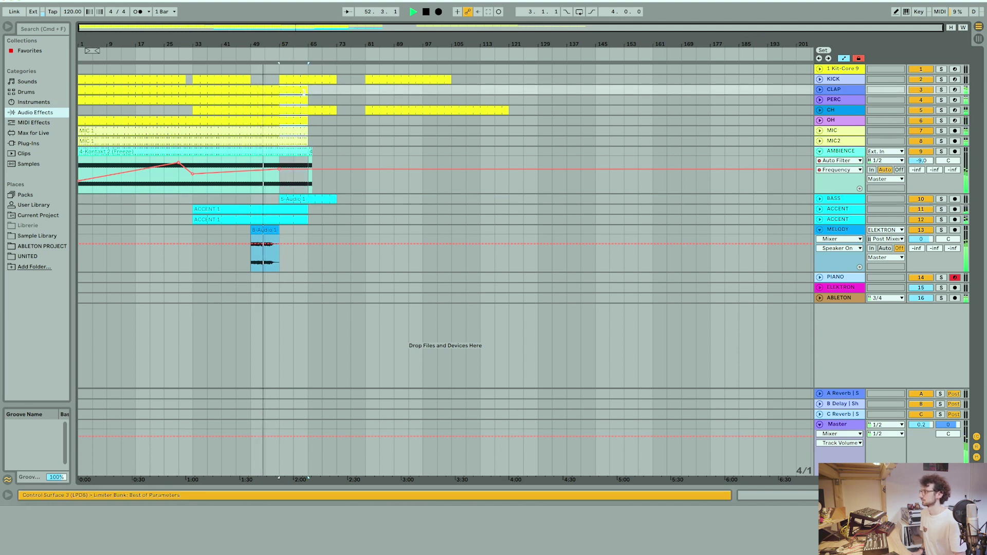
# Duplicate the CLAP through AMBIENCE clips from bars 57 to 65, and duplicate the time from bar 49 to 57 on all tracks
pyautogui.hotkey('ctrl', 'd')
pyautogui.moveTo(281, 239); pyautogui.dragTo(251, 70)
pyautogui.press('shift+super+d')
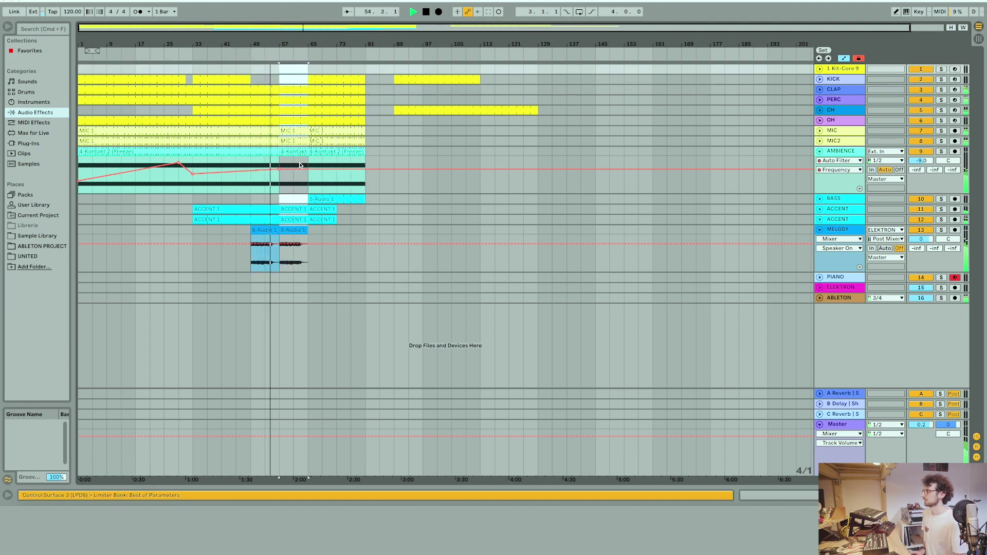
# Make the MELODY clip run continuously to bar 65 and ramp the AMBIENCE filter automation up to 15.5 kHz at bar 65
pyautogui.click(282, 230)
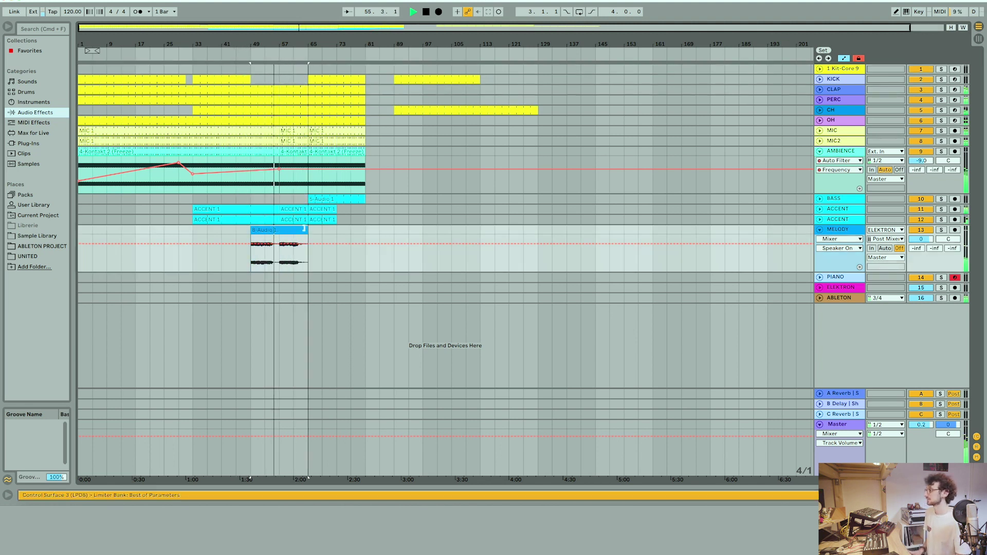
pyautogui.click(308, 168)
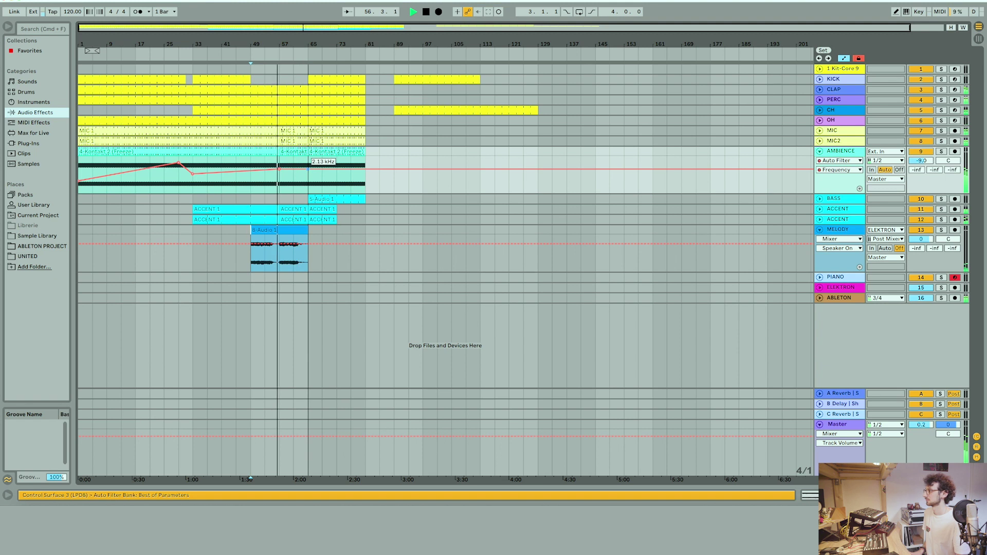
pyautogui.moveTo(308, 169); pyautogui.dragTo(307, 160)
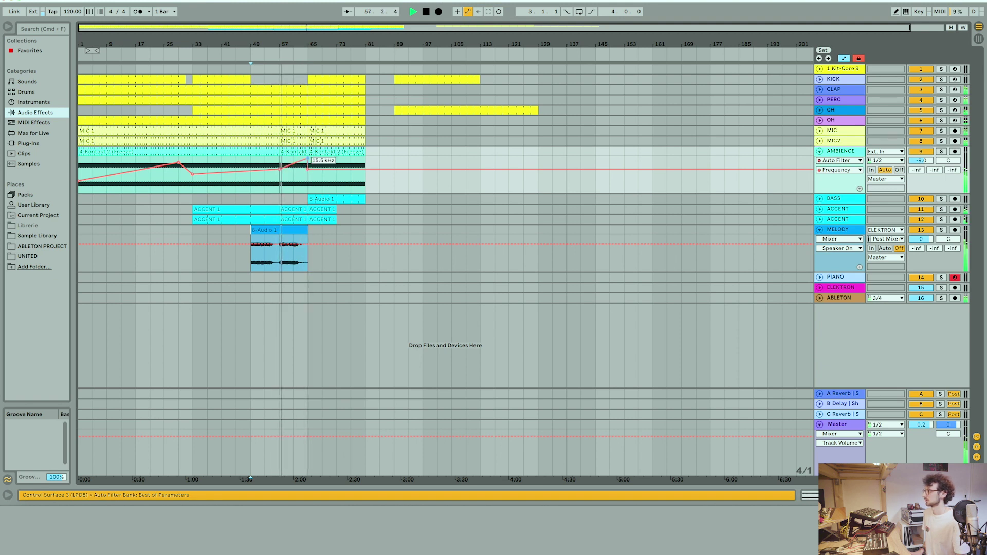
# Delete the CLAP and PERC parts from bar 64 to bar 65
pyautogui.scroll(1, 307, 159)
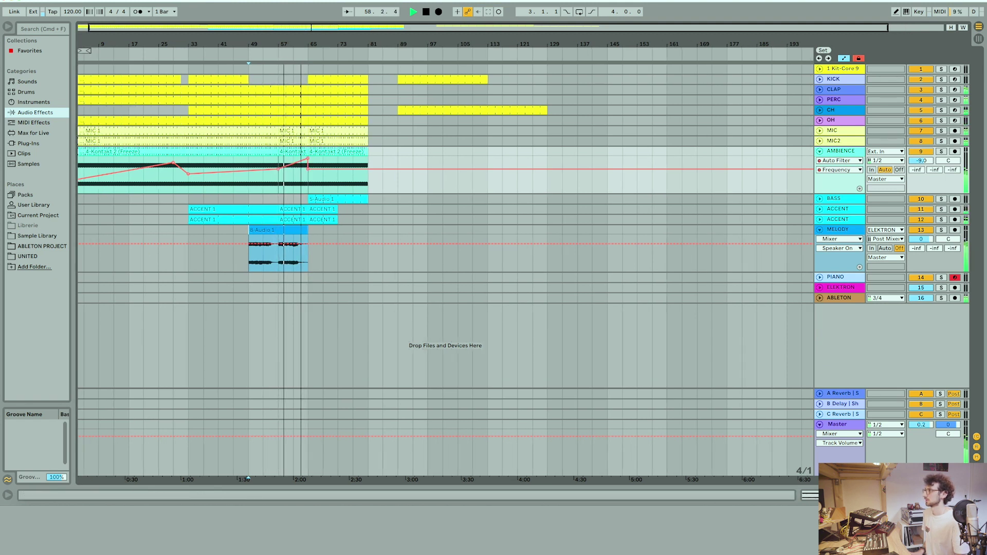
pyautogui.scroll(3, 307, 159)
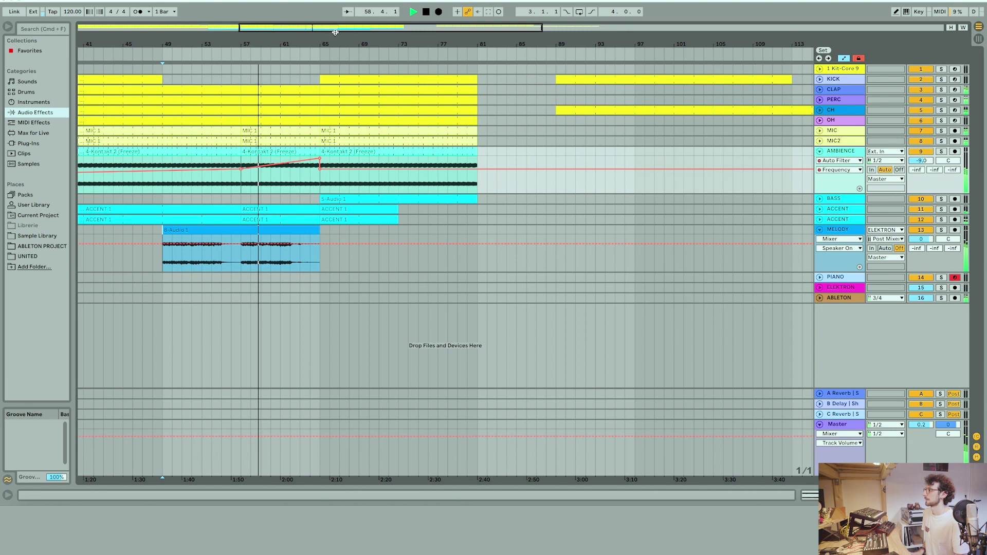
pyautogui.click(320, 100)
pyautogui.moveTo(317, 98)
pyautogui.mouseDown()
pyautogui.moveTo(305, 98)
pyautogui.moveTo(317, 82)
pyautogui.mouseUp()
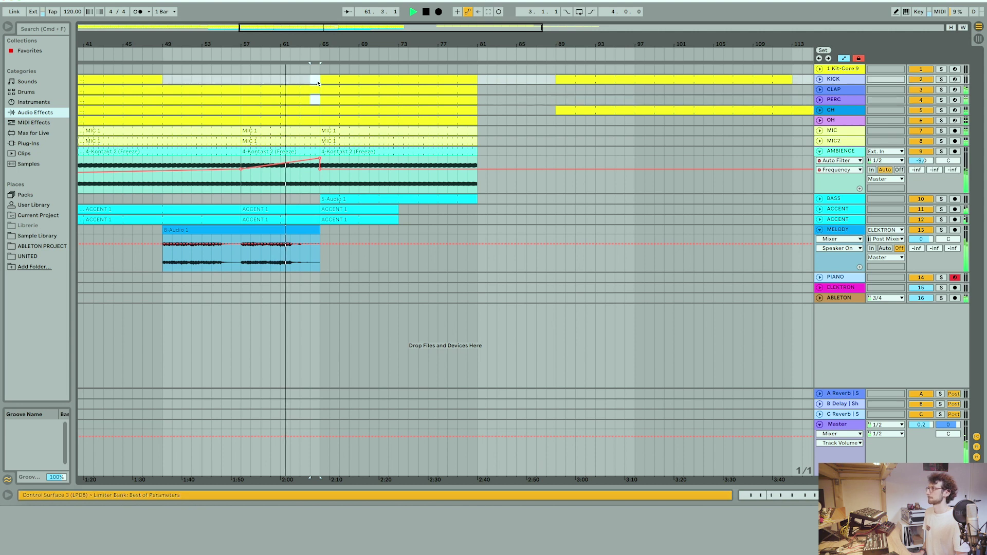
# Shift the AMBIENCE filter automation peak to bar 63 and make it drop to a low point at bar 65
pyautogui.click(345, 199)
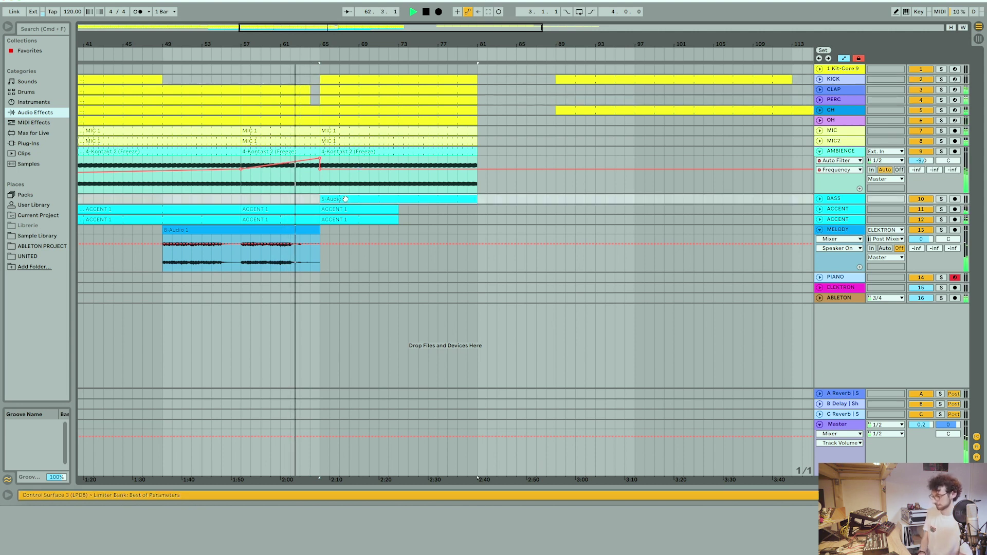
pyautogui.click(310, 161)
pyautogui.moveTo(311, 161); pyautogui.dragTo(319, 175)
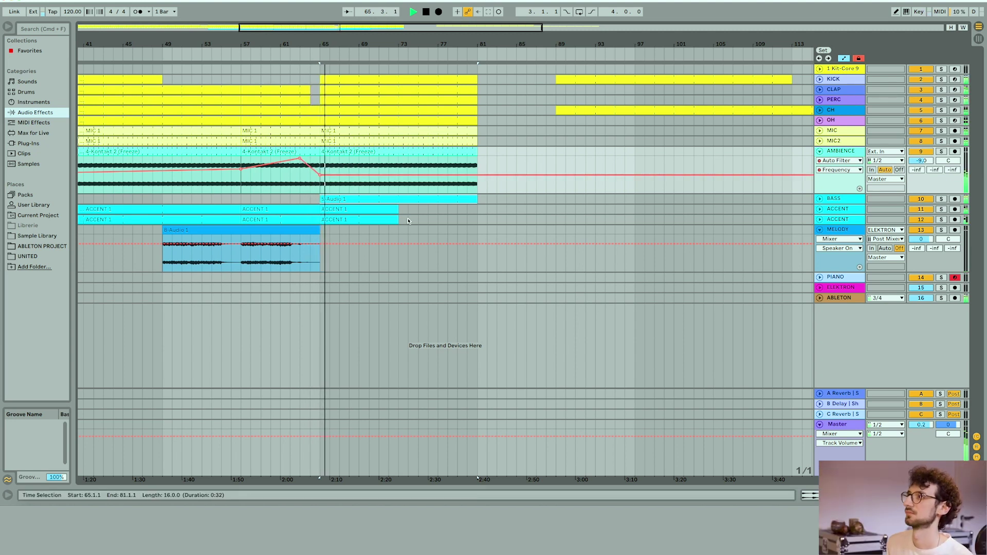
# Extend both ACCENT clips to bar 81 and ramp the AMBIENCE filter automation up to 18.9 kHz at bar 81
pyautogui.moveTo(398, 219); pyautogui.dragTo(477, 220)
pyautogui.moveTo(395, 209); pyautogui.dragTo(476, 209)
pyautogui.moveTo(477, 175); pyautogui.dragTo(477, 158)
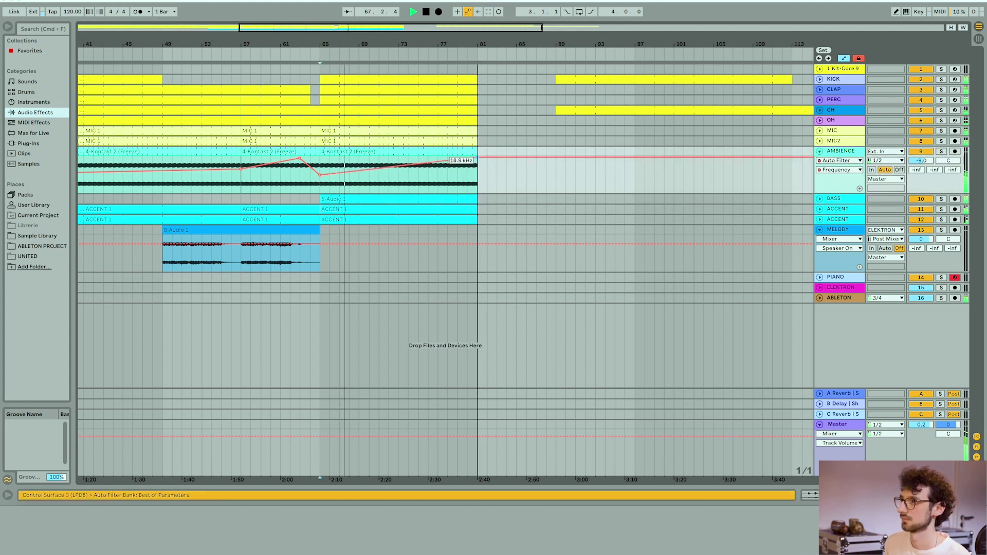
# Move the leftover KICK and CH clips together so they start at bar 113
pyautogui.press('w')
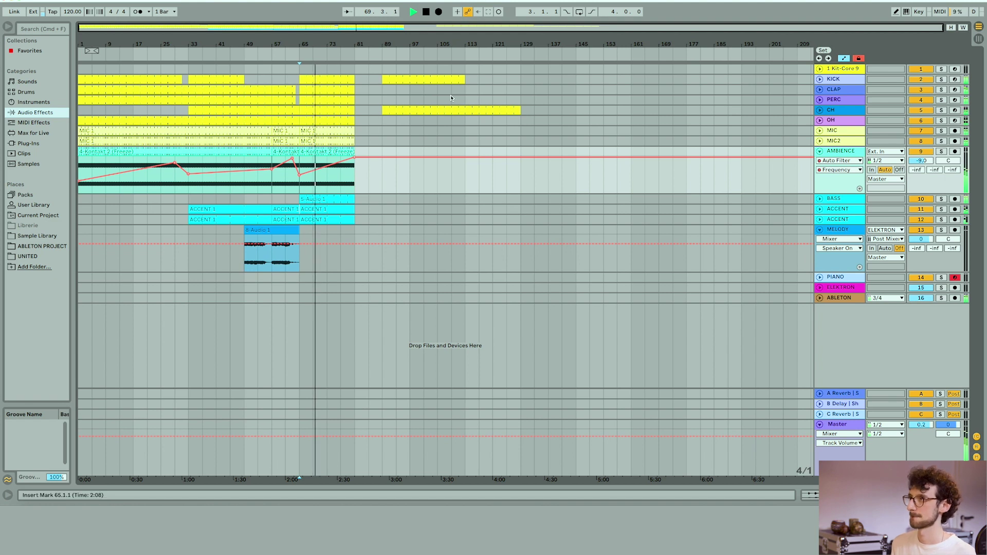
pyautogui.moveTo(546, 133)
pyautogui.mouseDown()
pyautogui.moveTo(381, 75)
pyautogui.moveTo(485, 89)
pyautogui.mouseUp()
pyautogui.click(368, 120)
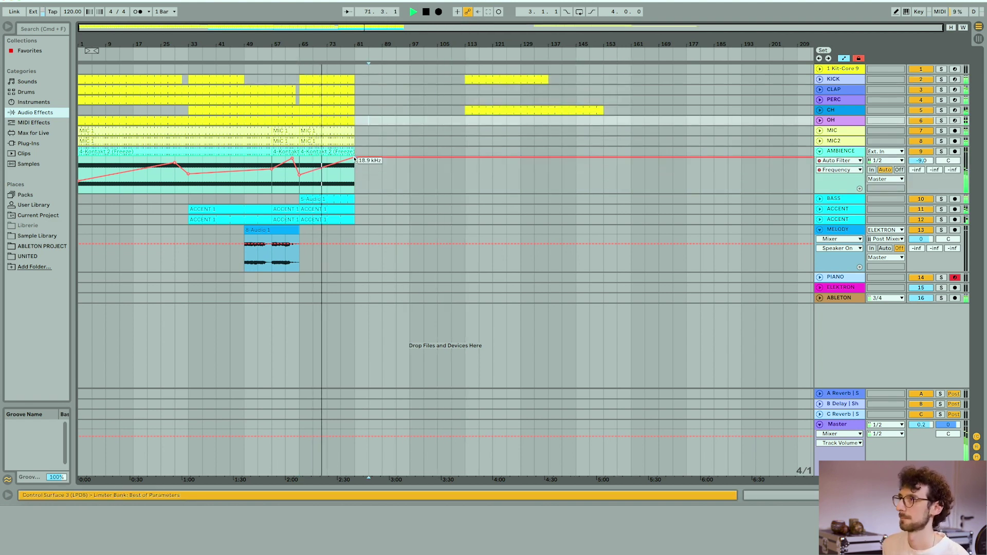
pyautogui.click(348, 230)
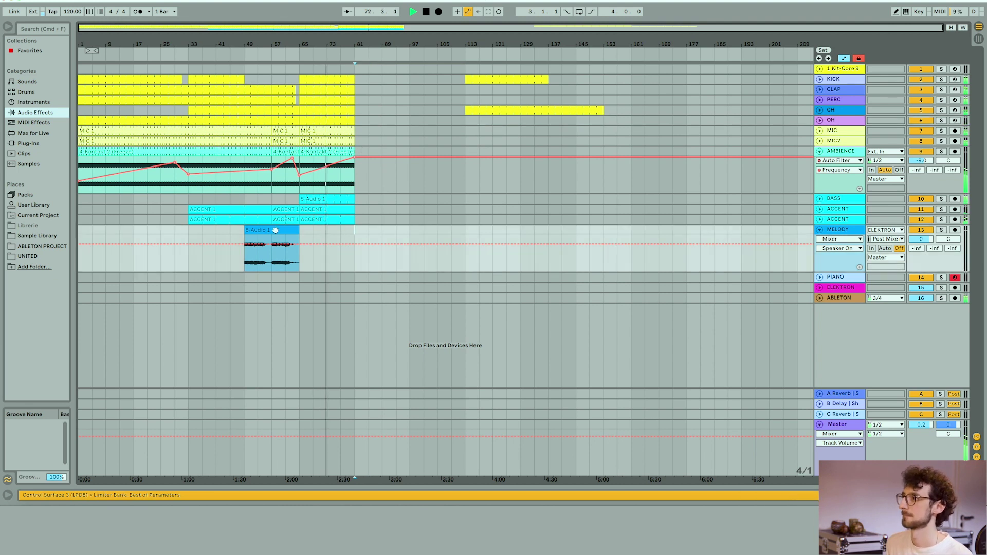
# Copy the MELODY clip to bar 81 and extend the copy to bar 113
pyautogui.moveTo(358, 224); pyautogui.dragTo(299, 66)
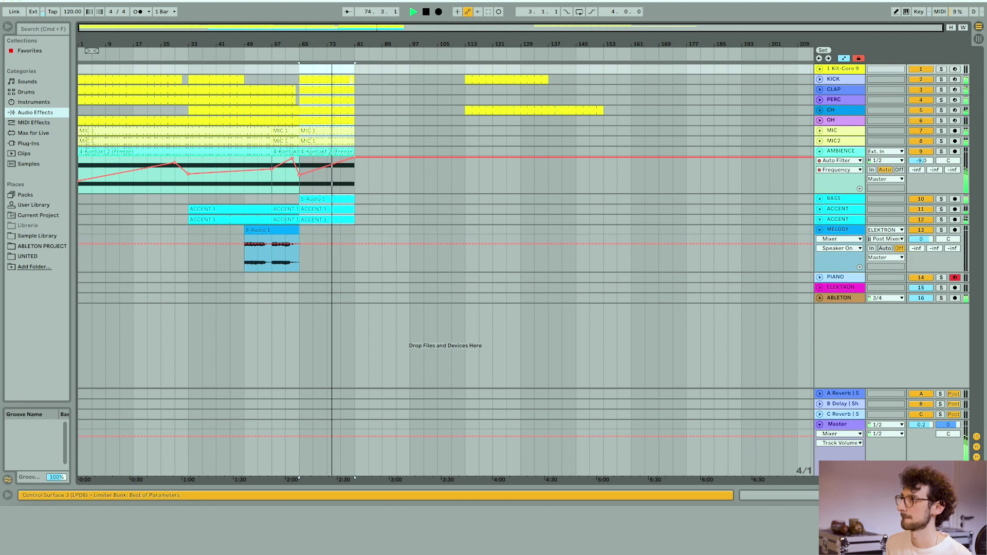
pyautogui.click(409, 81)
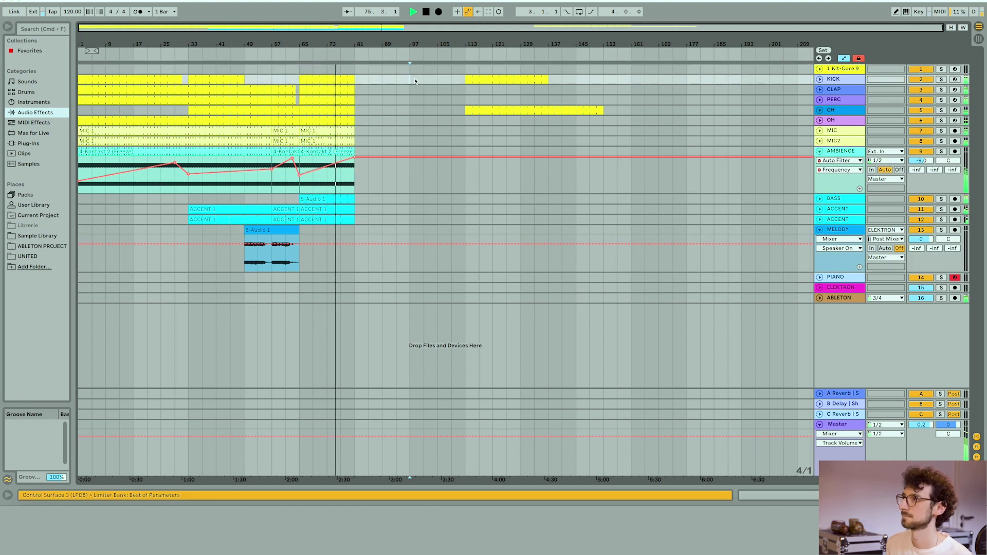
pyautogui.moveTo(257, 229); pyautogui.dragTo(465, 246)
# Duplicate the time from bar 65 to bar 81 on all tracks
pyautogui.moveTo(354, 232); pyautogui.dragTo(302, 37)
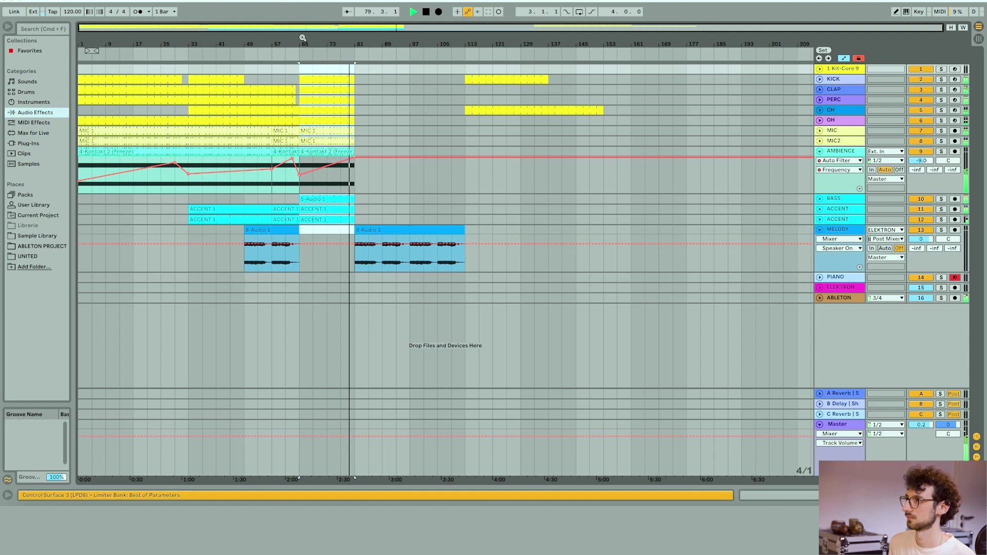
pyautogui.press('super+shift+d')
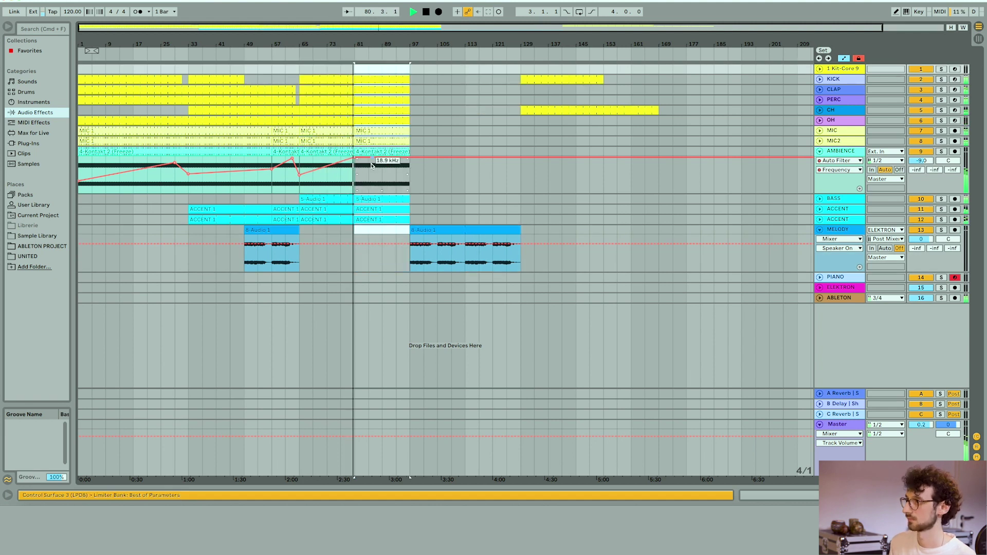
pyautogui.click(371, 174)
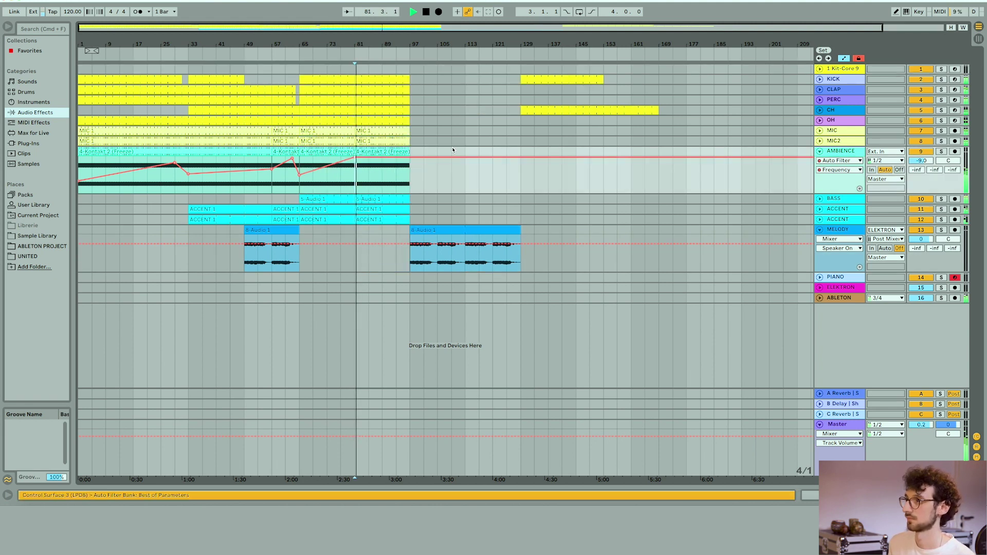
# Copy the PIANO clip from the Session view to bars 97 to 129 and trim the second MELODY clip to start at bar 113
pyautogui.press('Tab')
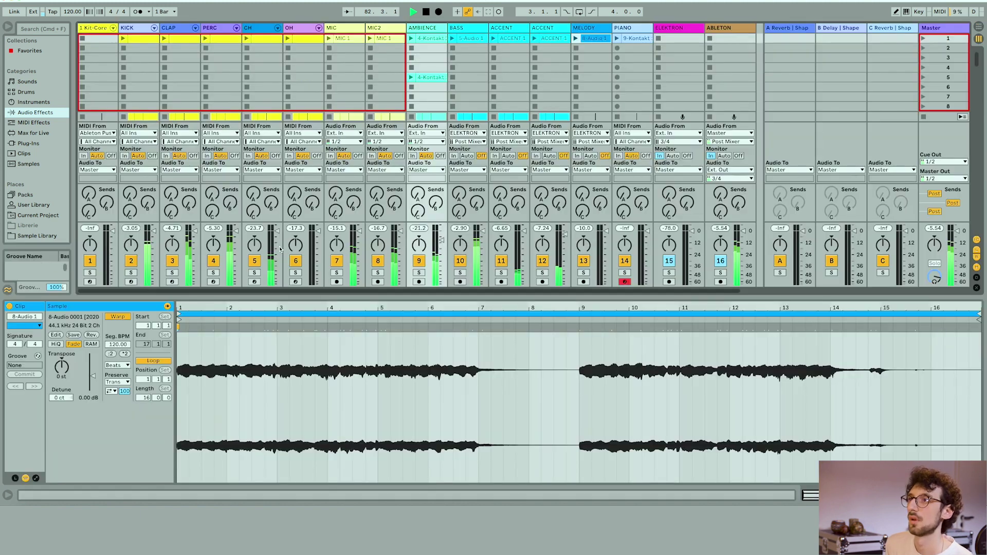
pyautogui.moveTo(619, 43); pyautogui.dragTo(520, 278)
pyautogui.press('Tab')
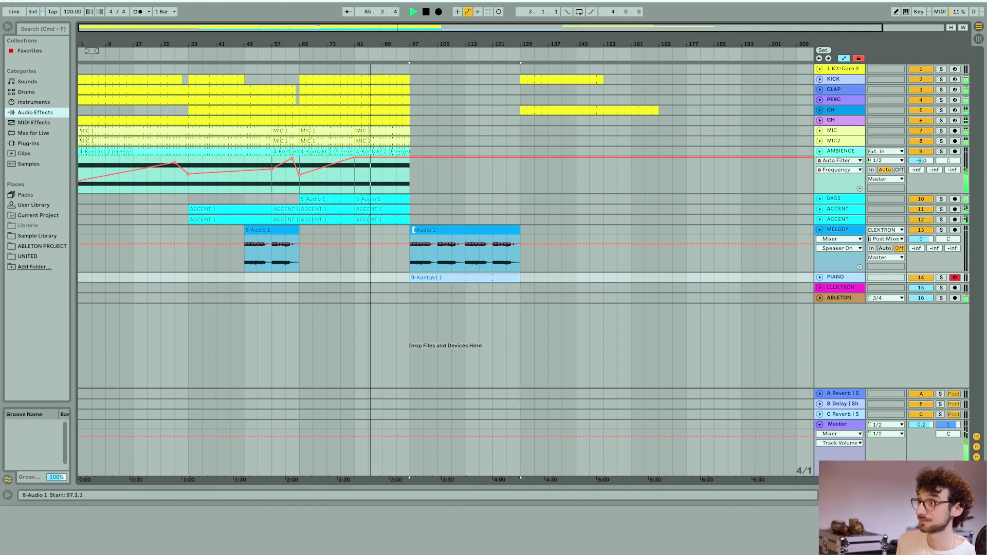
pyautogui.moveTo(413, 229); pyautogui.dragTo(465, 230)
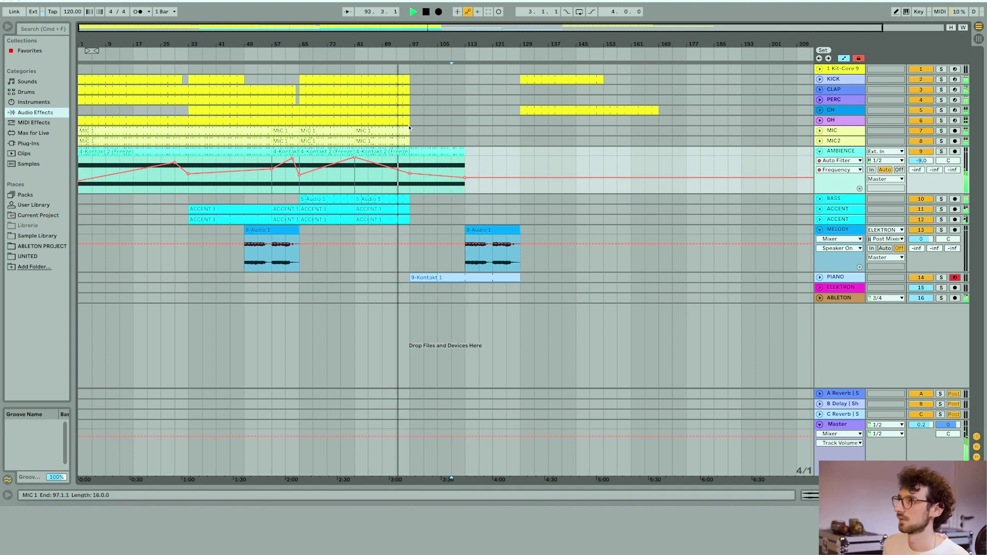
# Extend the CH, OH, MIC and MIC2 clips to bar 113
pyautogui.moveTo(409, 138); pyautogui.dragTo(414, 93)
pyautogui.press('Delete')
pyautogui.moveTo(409, 210); pyautogui.dragTo(389, 210)
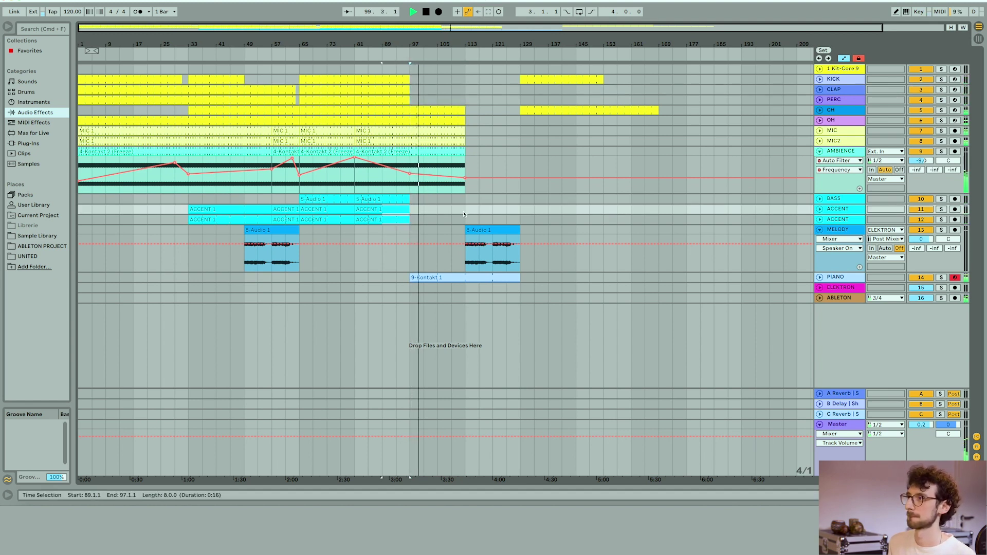
# Unfold the PIANO track, split its clip at bar 113 and open the first part in the note editor
pyautogui.click(478, 162)
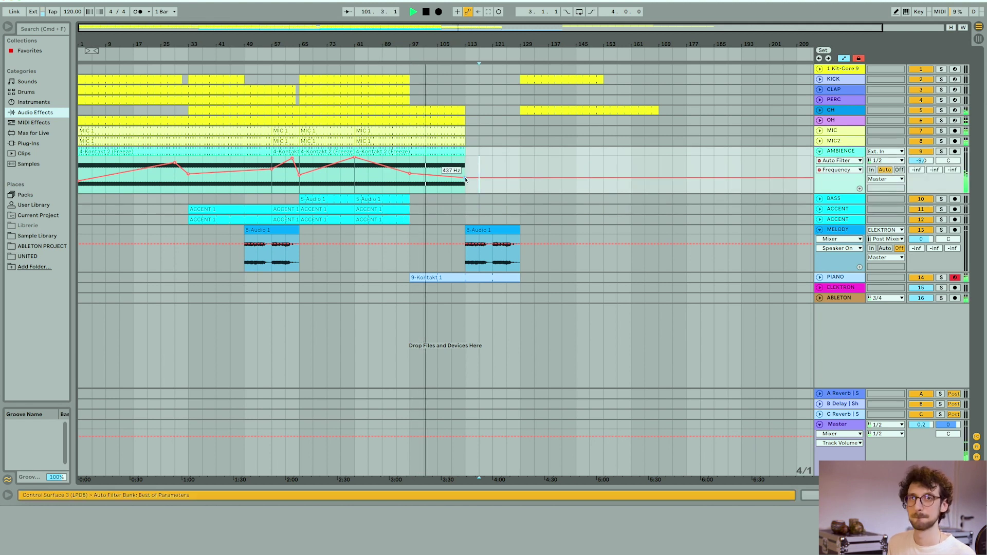
pyautogui.click(819, 277)
pyautogui.click(459, 304)
pyautogui.doubleClick(458, 304)
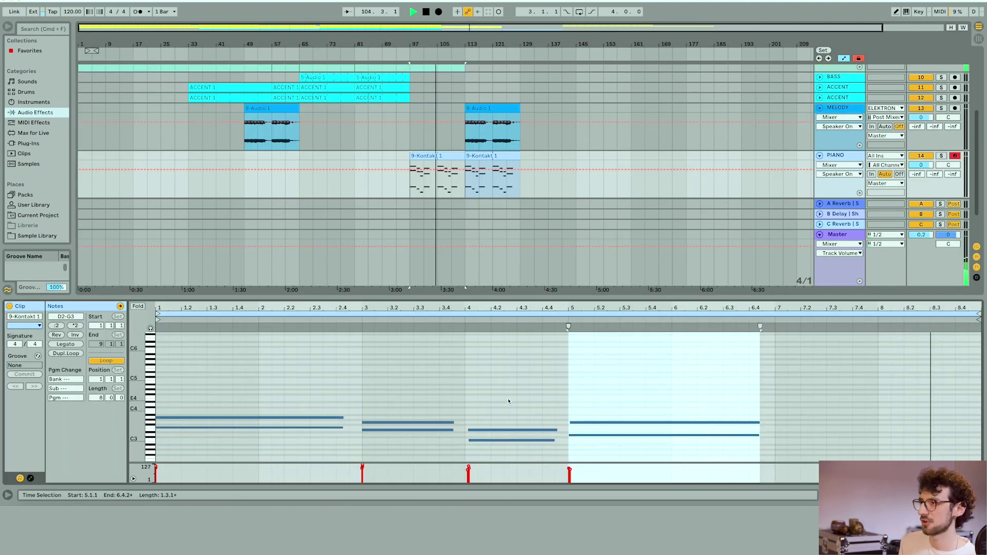
# Raise the upper note at bar 3 of the first PIANO clip four semitones to B3
pyautogui.click(448, 423)
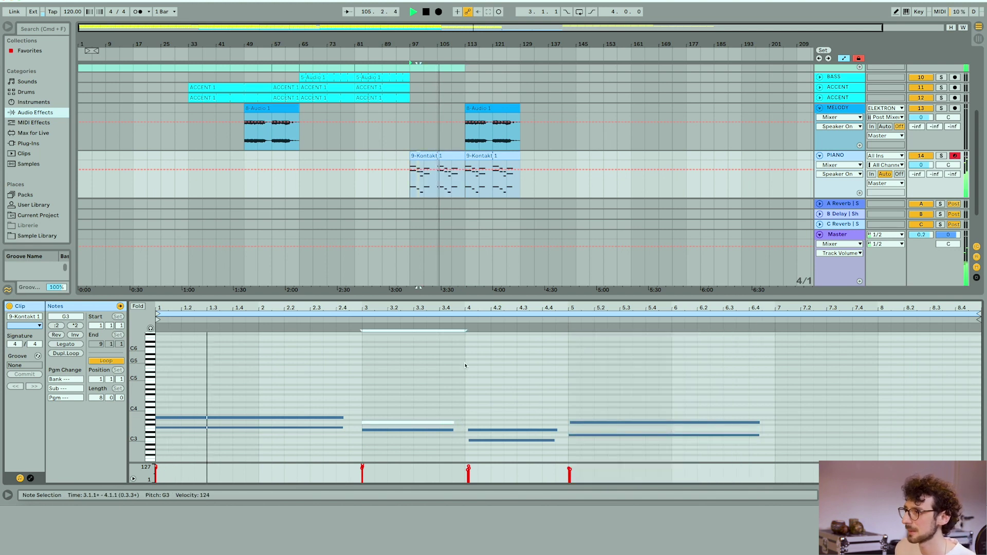
pyautogui.press('Up')
pyautogui.press('Up')
pyautogui.press('Up')
pyautogui.press('Up')
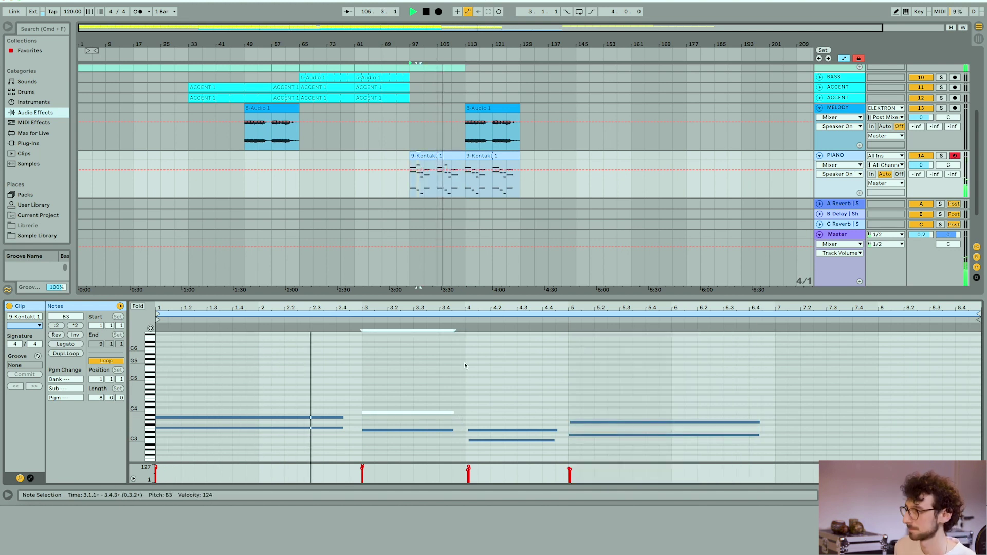
# Raise the upper note at bar 4 of the PIANO clip to B3 and close the note editor
pyautogui.click(502, 429)
pyautogui.press('Up')
pyautogui.press('Up')
pyautogui.press('Up')
pyautogui.press('Up')
pyautogui.press('Up')
pyautogui.press('Up')
pyautogui.press('Up')
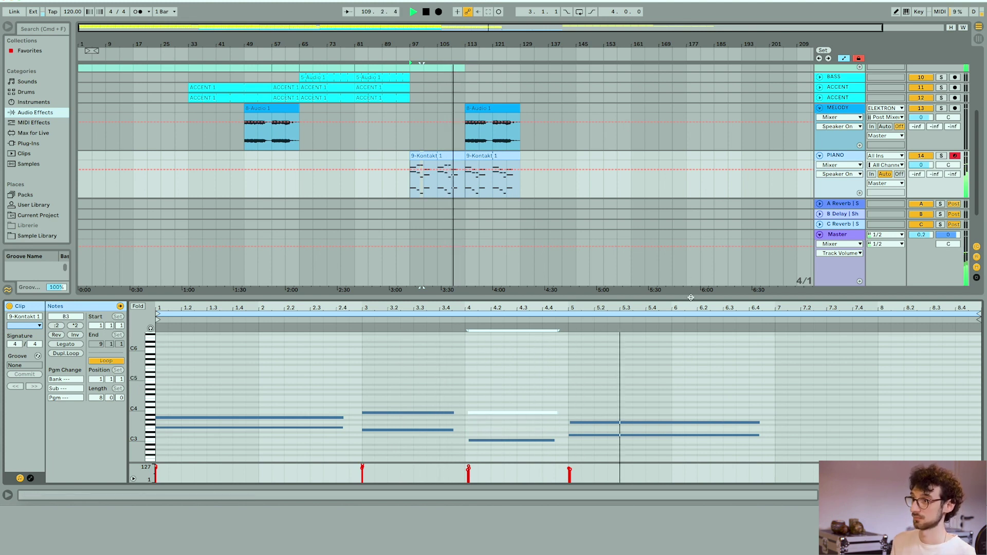
pyautogui.press('super+alt+l')
pyautogui.click(442, 278)
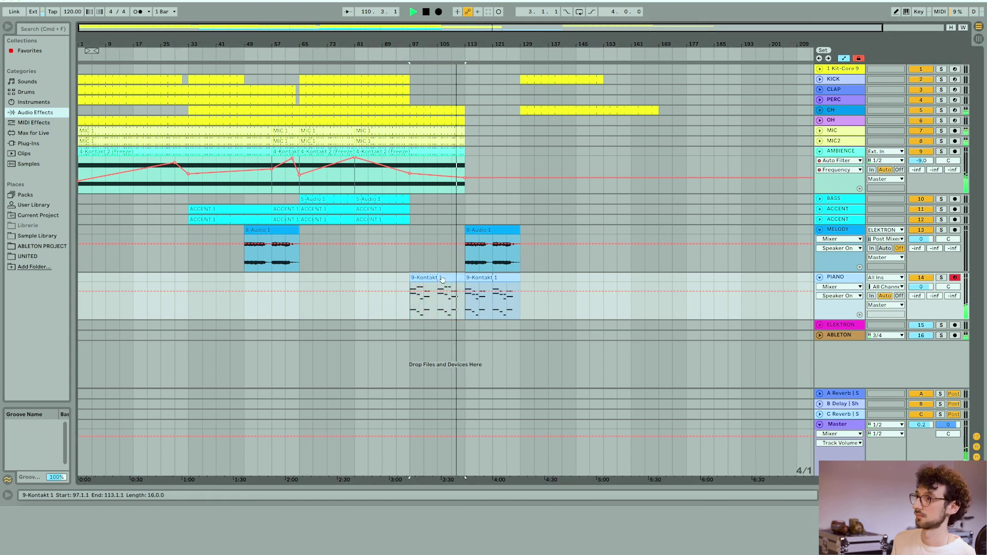
pyautogui.click(510, 279)
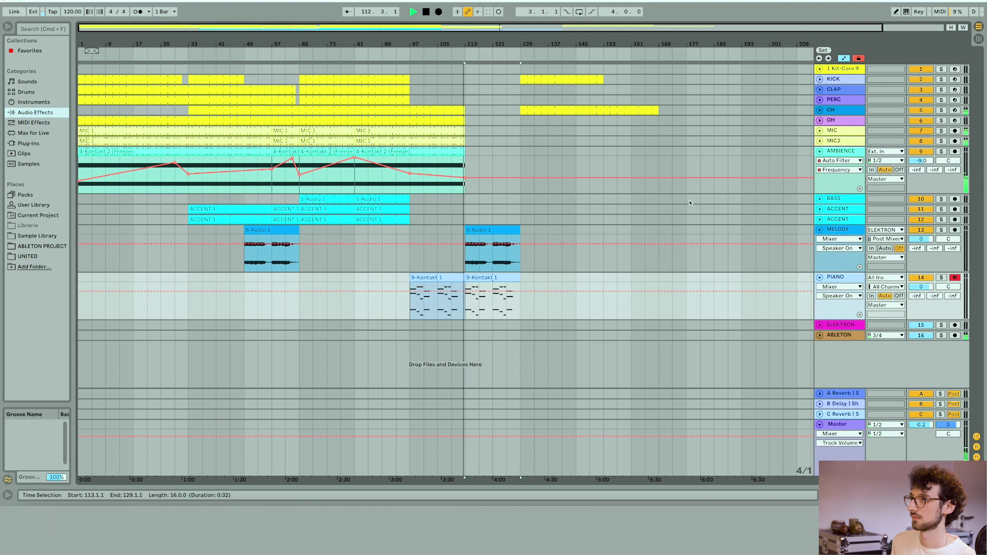
# Give the PIANO track a Cathedral reverb with an 8.57 s decay time and 51% Dry/Wet
pyautogui.moveTo(77, 113); pyautogui.dragTo(316, 113)
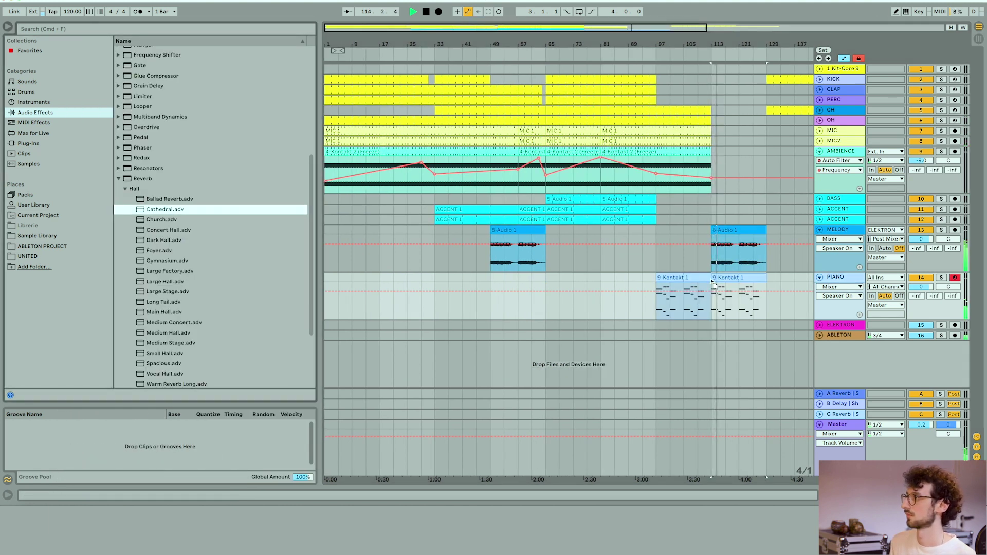
pyautogui.doubleClick(841, 278)
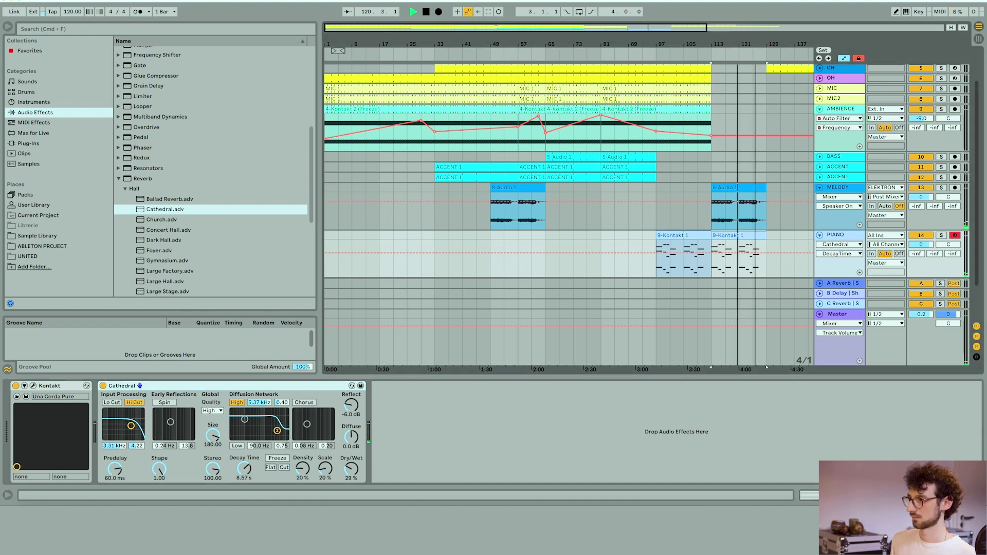
pyautogui.moveTo(351, 468)
pyautogui.mouseDown()
pyautogui.moveTo(351, 459)
pyautogui.moveTo(349, 476)
pyautogui.mouseUp()
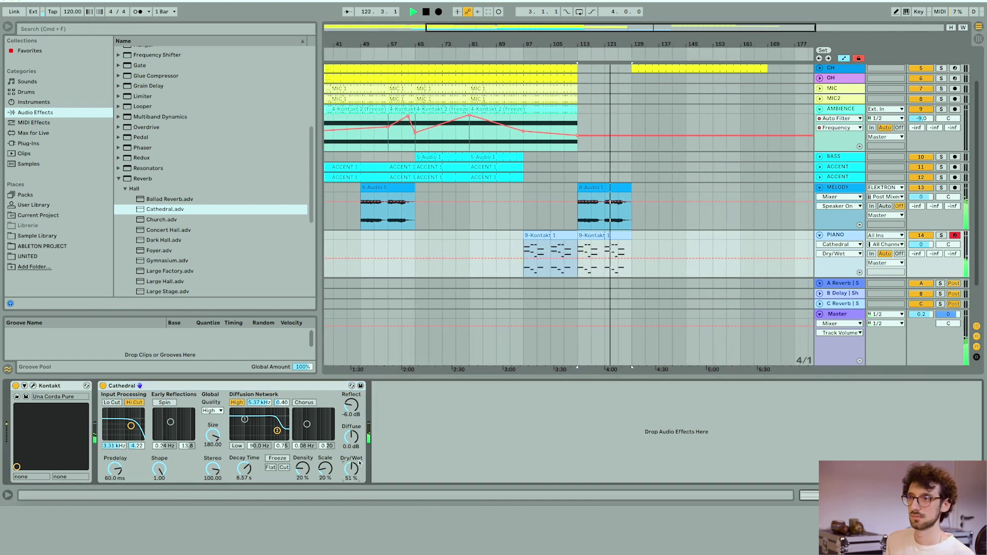
# Duplicate bars 97 to 129 on the tracks from KICK to AMBIENCE so the copy starts at bar 129
pyautogui.scroll(2, 695, 146)
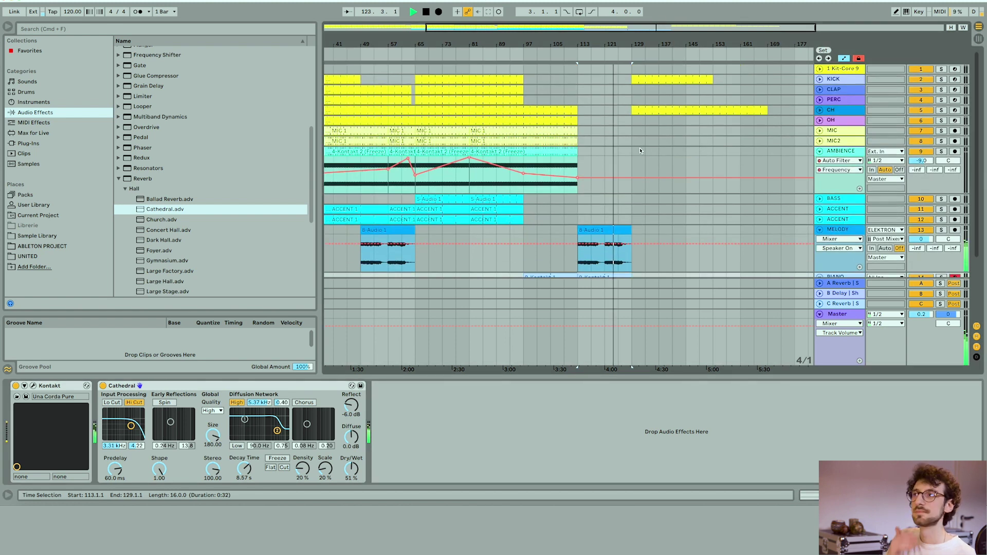
pyautogui.moveTo(632, 154); pyautogui.dragTo(529, 80)
pyautogui.hotkey('ctrl', 'd')
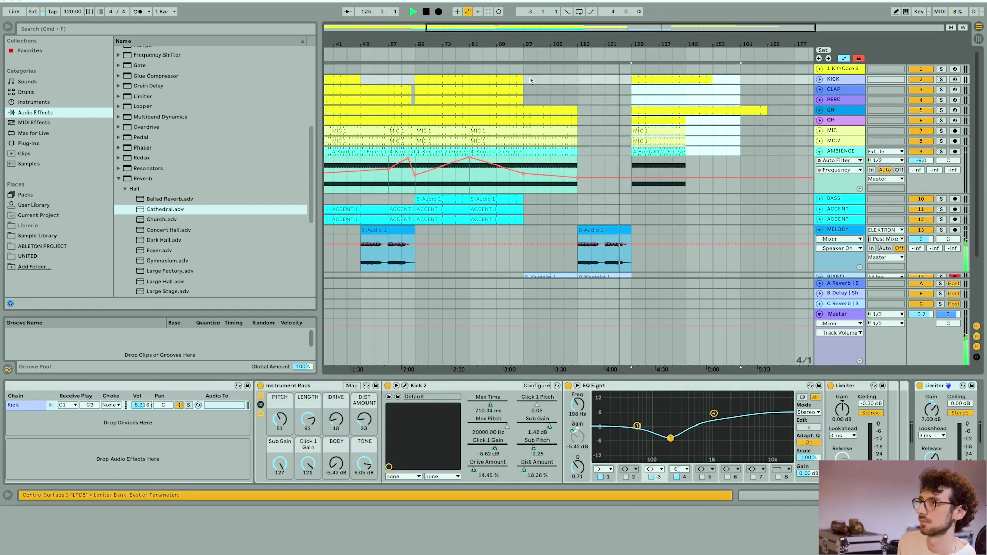
# Duplicate bars 81 to 129 of the CLAP and PERC tracks so the copy starts at bar 129
pyautogui.click(628, 98)
pyautogui.moveTo(586, 104); pyautogui.dragTo(471, 90)
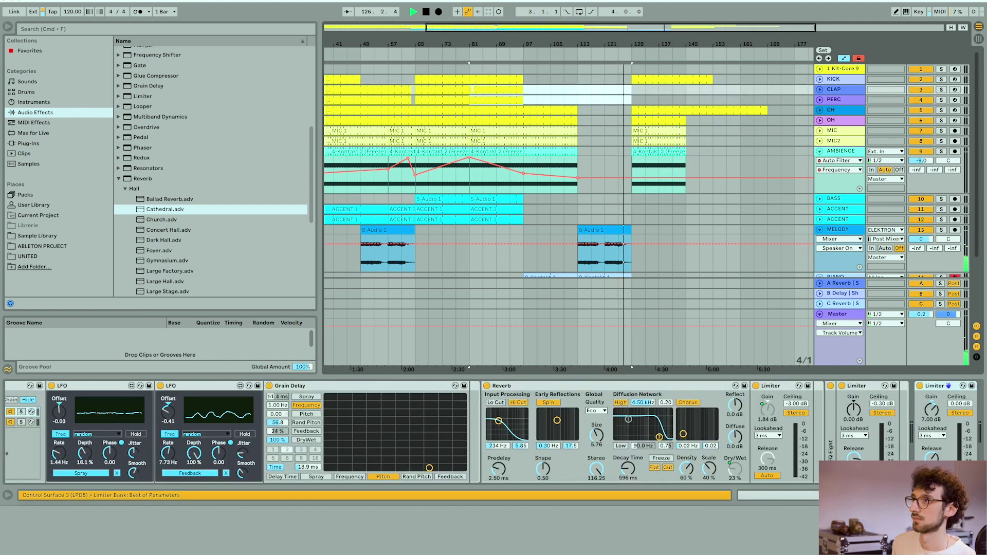
pyautogui.press('super+d')
# Duplicate bars 81 to 129 of the BASS and both ACCENT tracks to bar 129 and fold all tracks
pyautogui.scroll(-5, 683, 194)
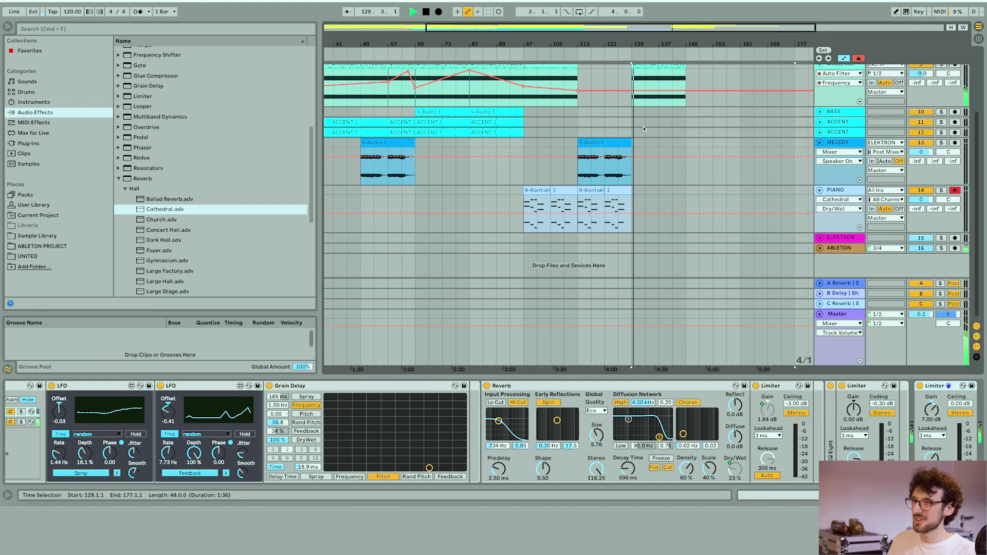
pyautogui.press('space')
pyautogui.moveTo(632, 131); pyautogui.dragTo(472, 113)
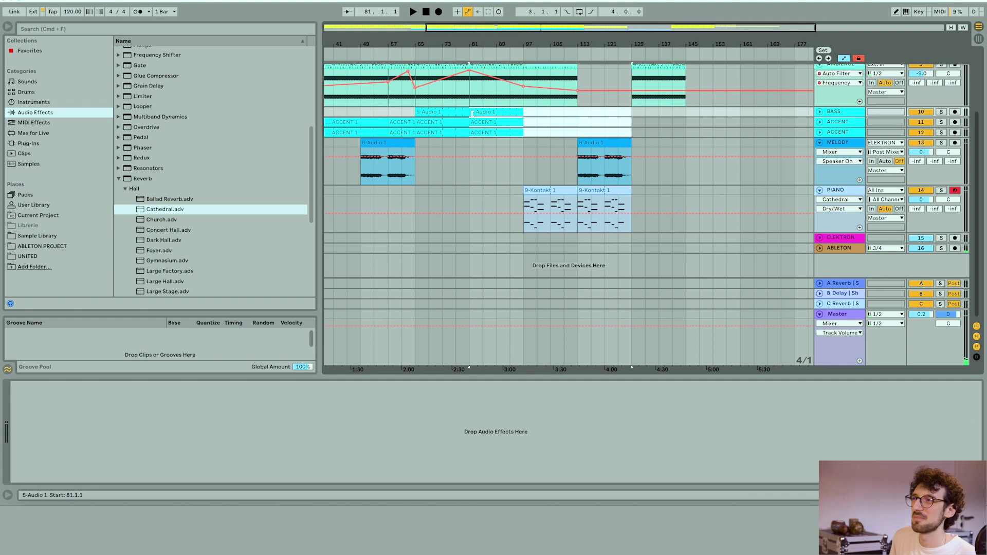
pyautogui.press('super+d')
pyautogui.scroll(4, 880, 210)
pyautogui.keyDown('alt'); pyautogui.click(820, 151); pyautogui.keyUp('alt')
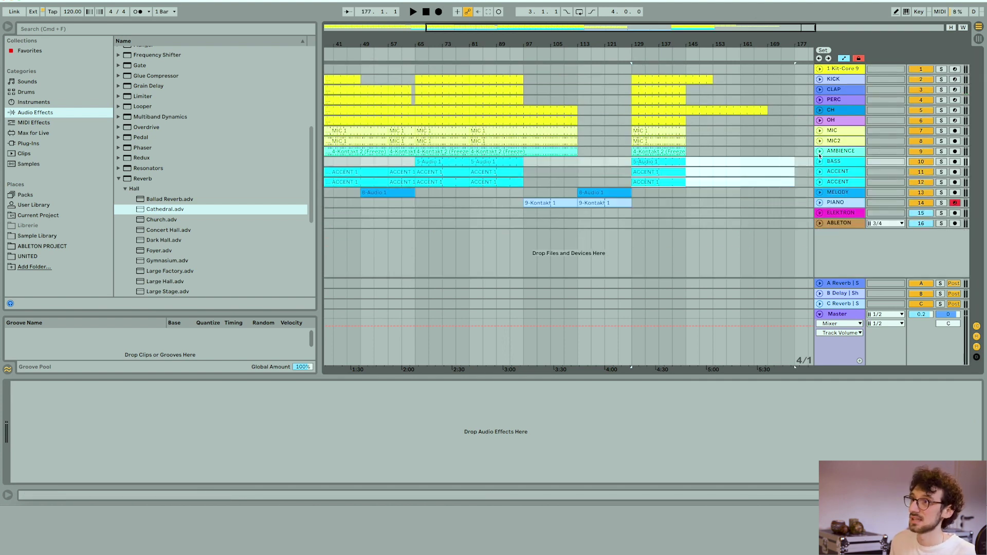
pyautogui.moveTo(601, 30); pyautogui.dragTo(596, 38)
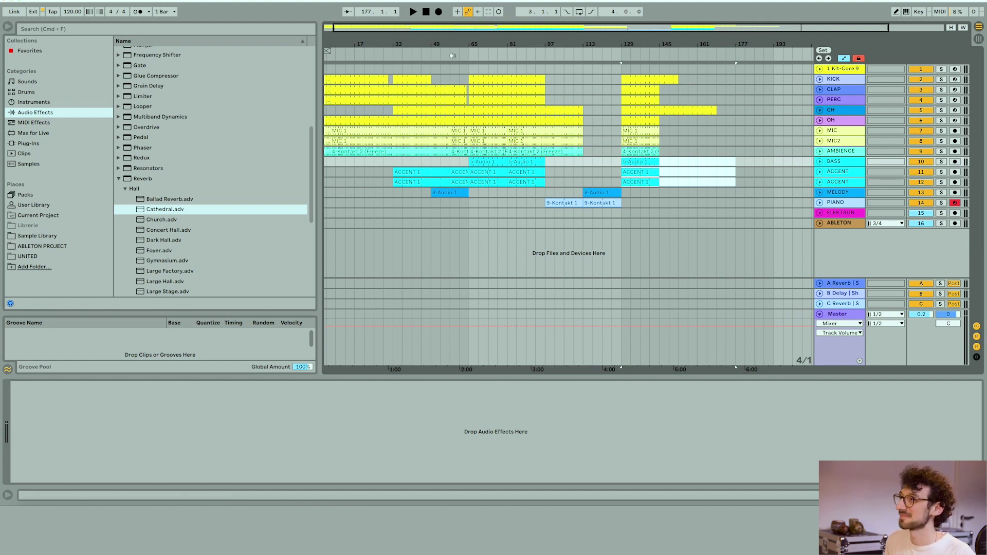
pyautogui.moveTo(490, 75); pyautogui.dragTo(463, 57)
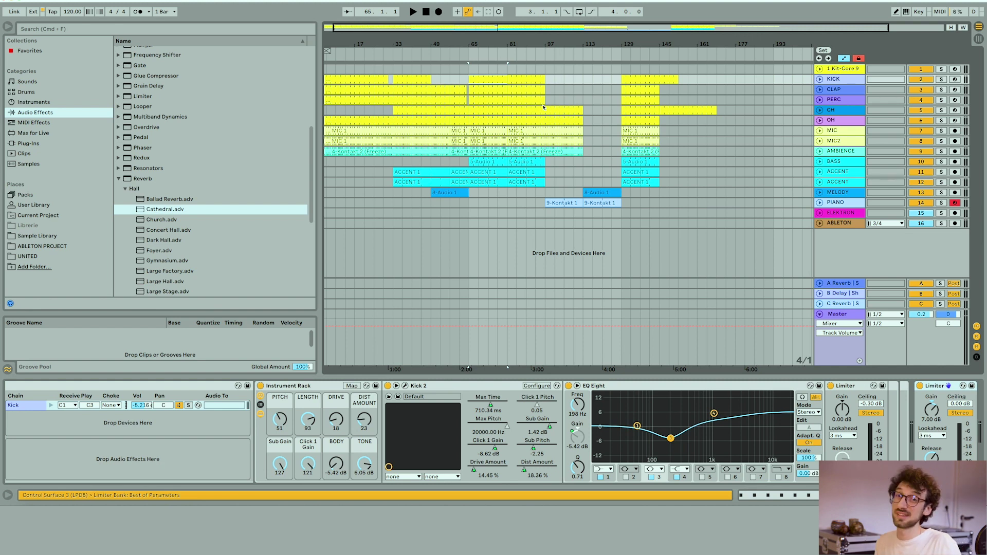
pyautogui.click(507, 194)
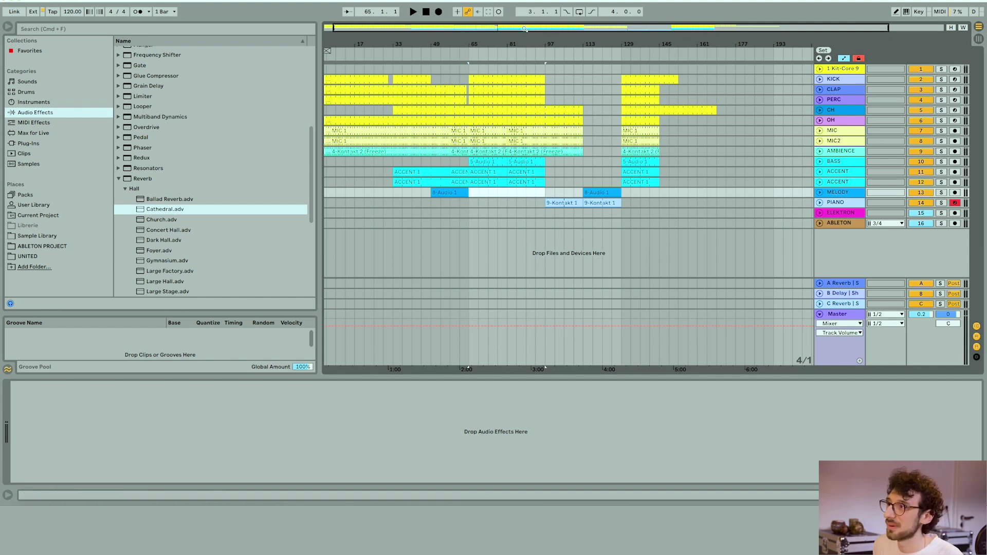
pyautogui.moveTo(524, 29); pyautogui.dragTo(534, 29)
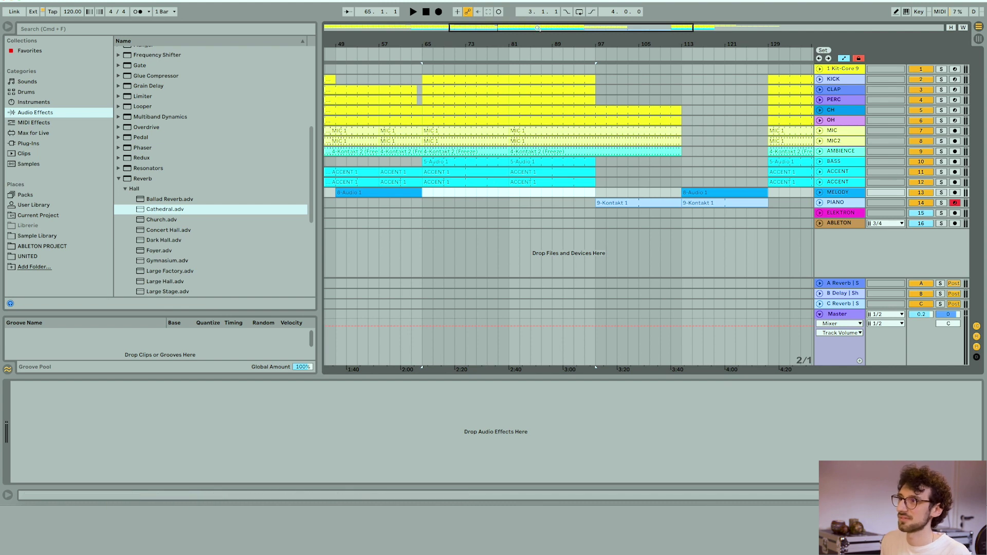
pyautogui.moveTo(537, 28); pyautogui.dragTo(538, 32)
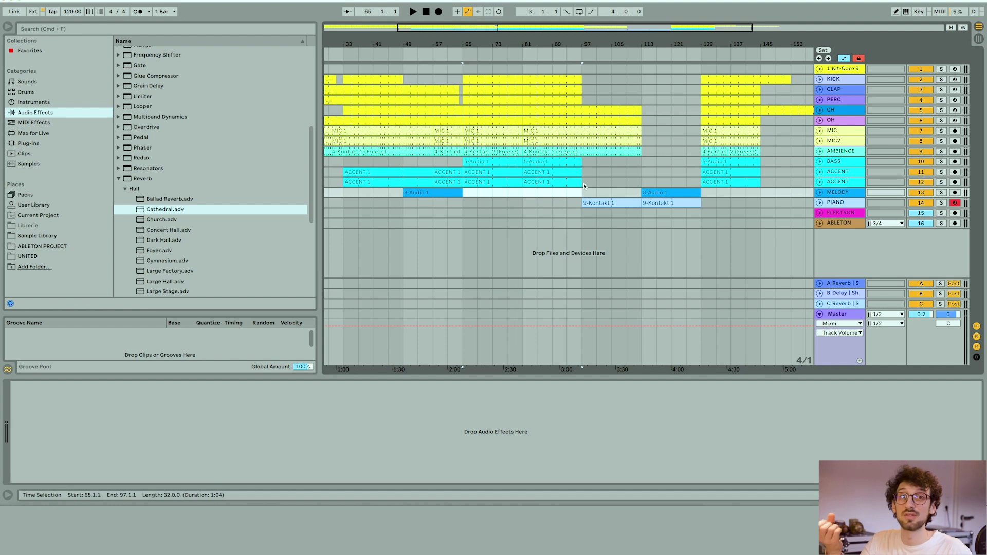
pyautogui.moveTo(476, 26); pyautogui.dragTo(475, 27)
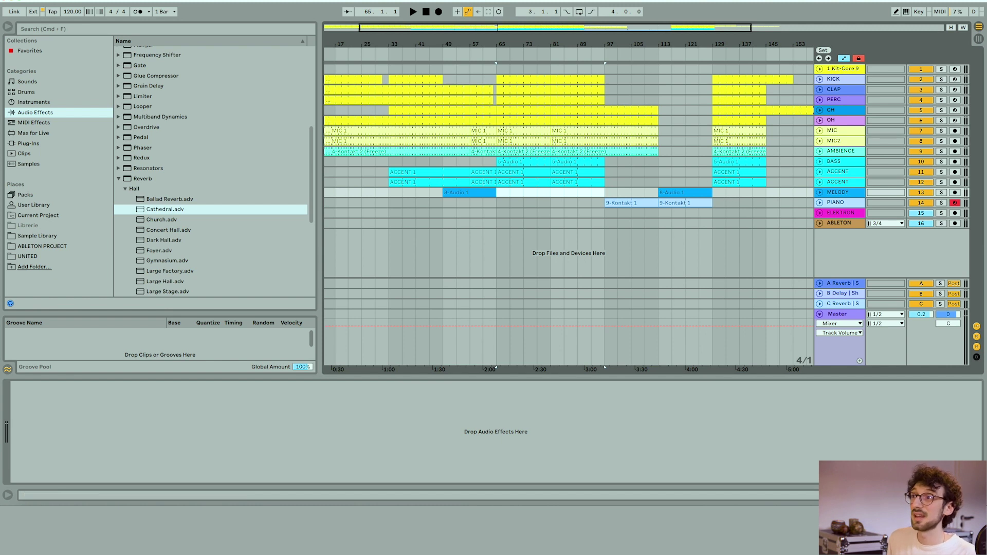
# Extend the drum, mic, ambience, bass and accent clips that start at bar 129 to bar 177
pyautogui.moveTo(752, 28); pyautogui.dragTo(752, 10)
pyautogui.moveTo(667, 197); pyautogui.dragTo(634, 93)
pyautogui.click(657, 87)
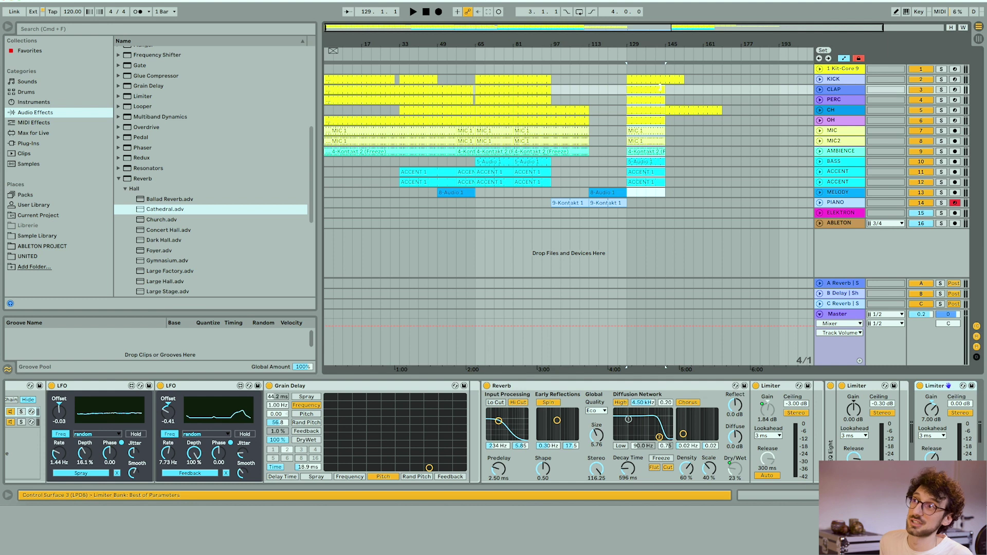
pyautogui.hotkey('ctrl', 'd')
pyautogui.click(678, 81)
pyautogui.moveTo(678, 81); pyautogui.dragTo(741, 77)
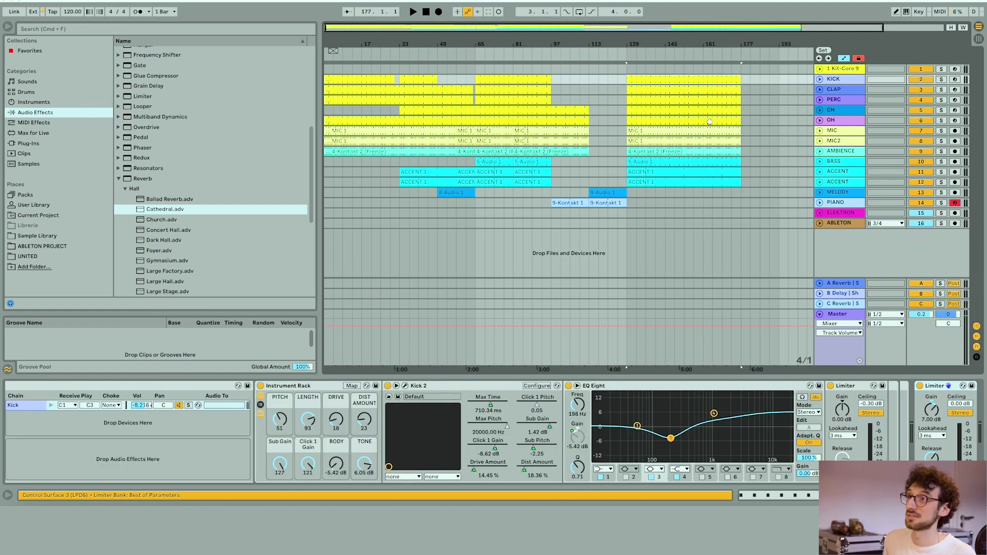
# Unfold the MELODY and AMBIENCE tracks
pyautogui.moveTo(622, 32); pyautogui.dragTo(630, 26)
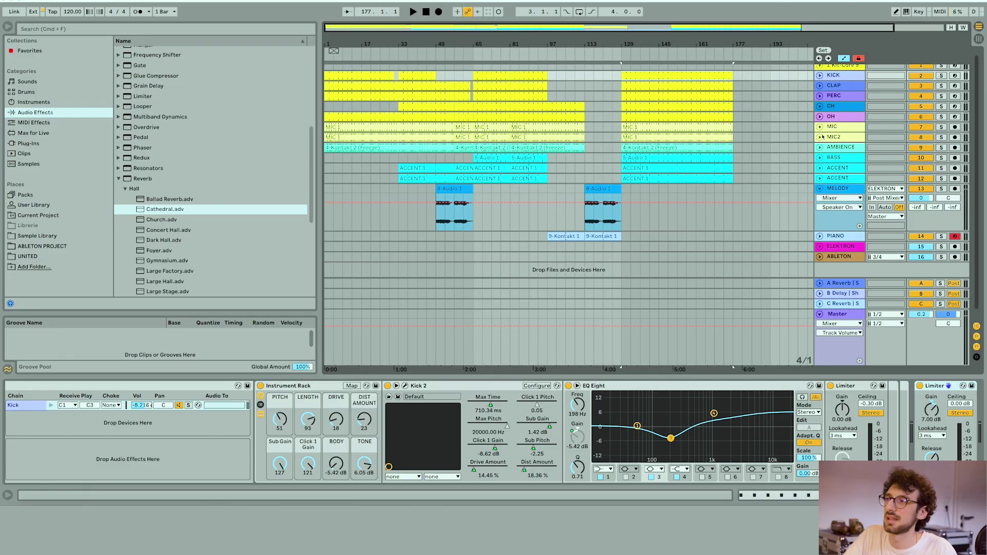
pyautogui.click(820, 148)
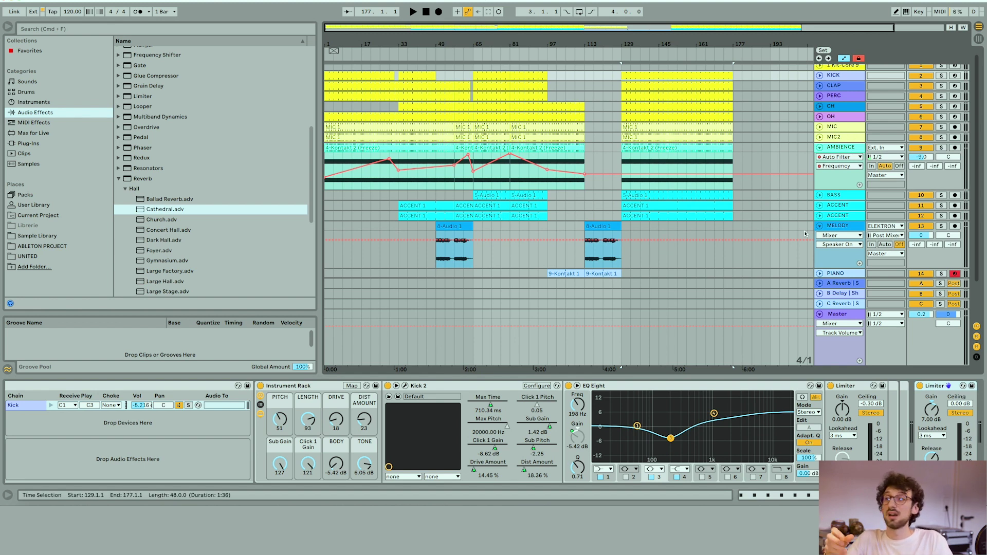
# Solo the MELODY track and set its Cathedral reverb's Dry/Wet to 26%
pyautogui.click(850, 228)
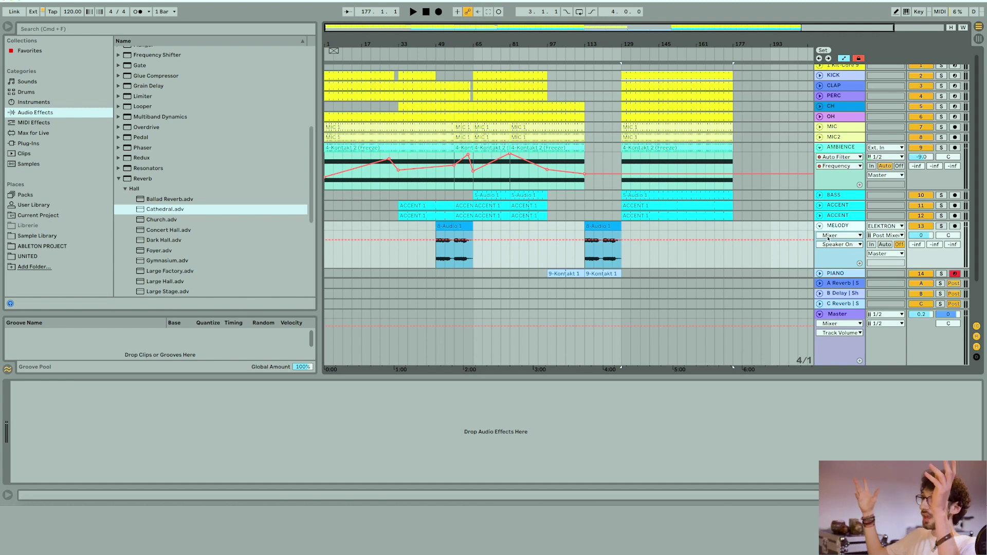
pyautogui.scroll(-3, 837, 223)
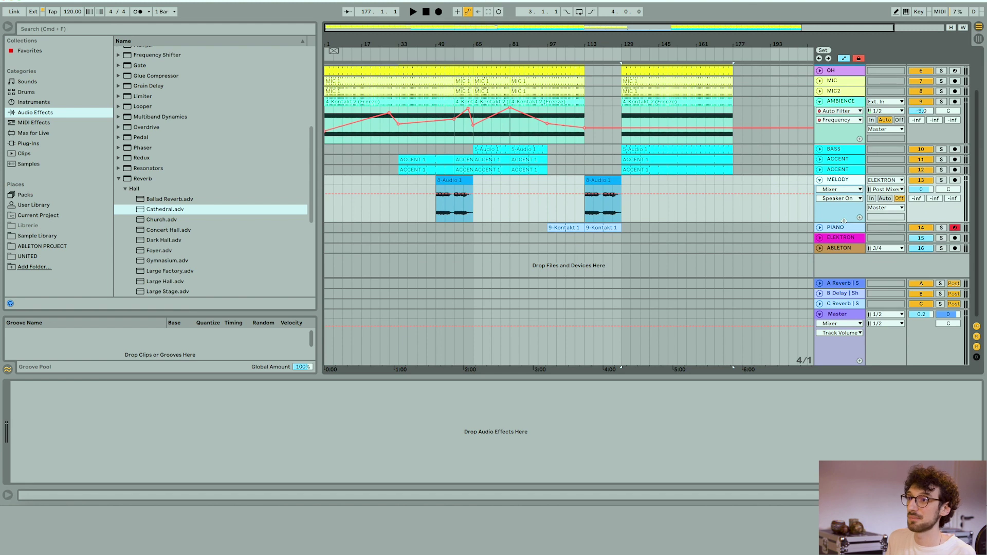
pyautogui.moveTo(154, 211); pyautogui.dragTo(607, 203)
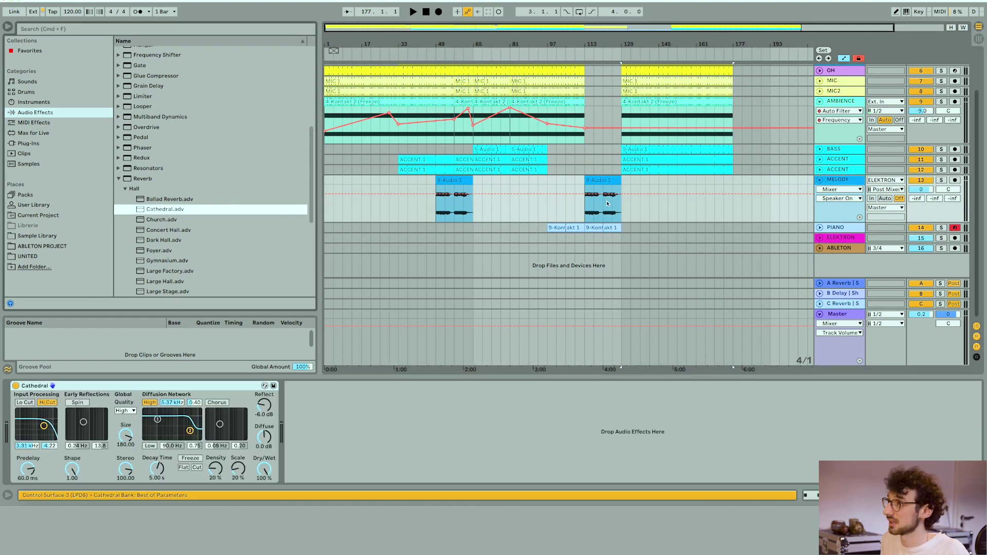
pyautogui.click(940, 180)
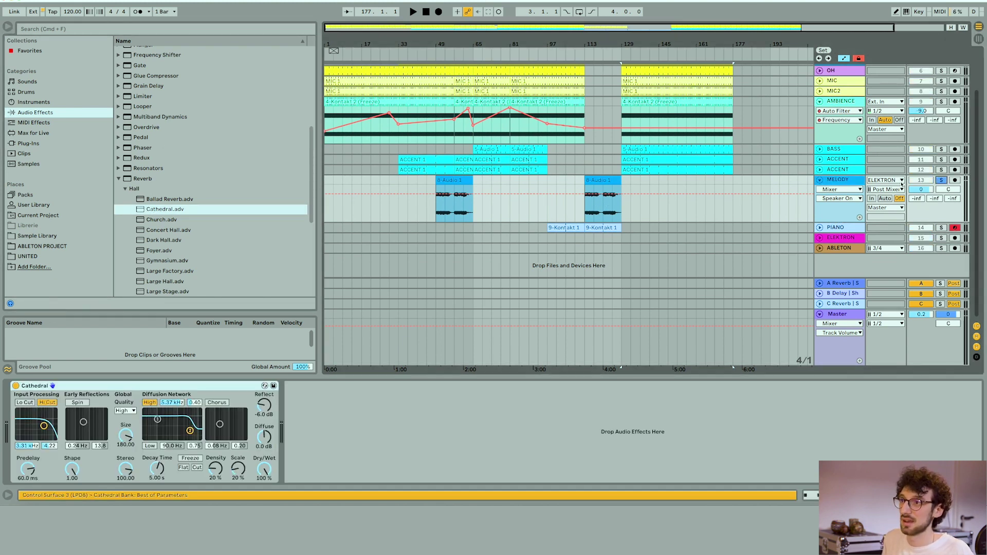
pyautogui.moveTo(264, 469); pyautogui.dragTo(263, 506)
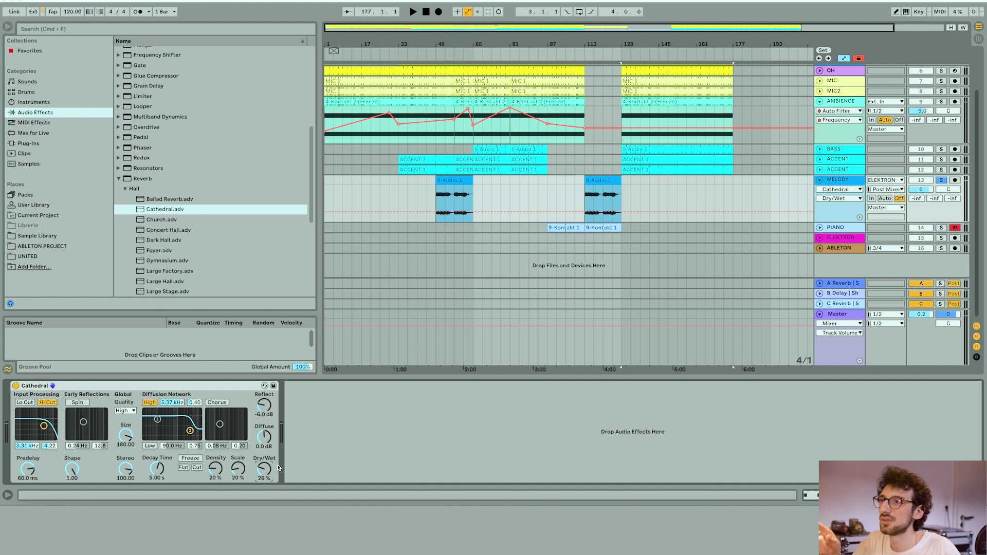
pyautogui.click(630, 211)
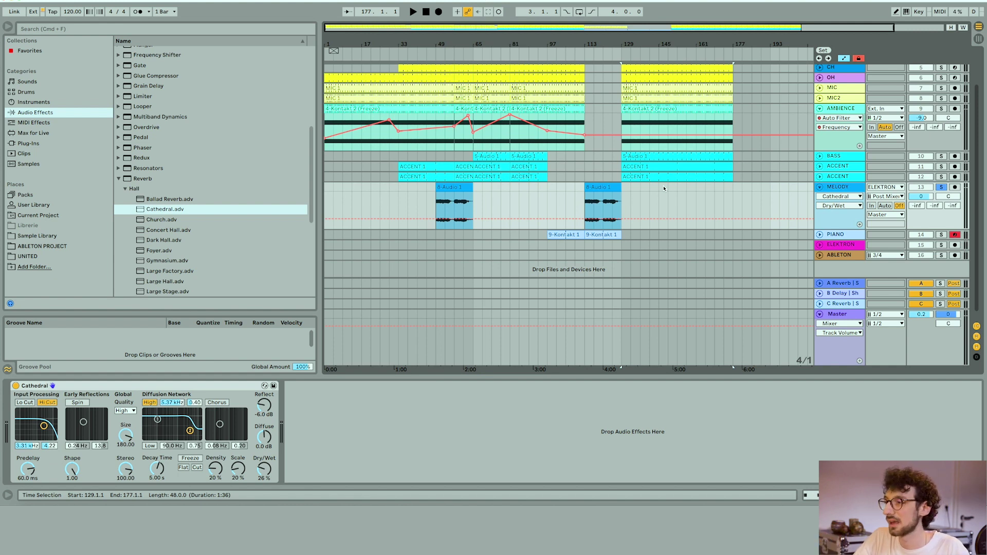
# Play the second MELODY clip while setting its Cathedral reverb to 100% Dry/Wet and a 20.2 s decay time
pyautogui.click(612, 188)
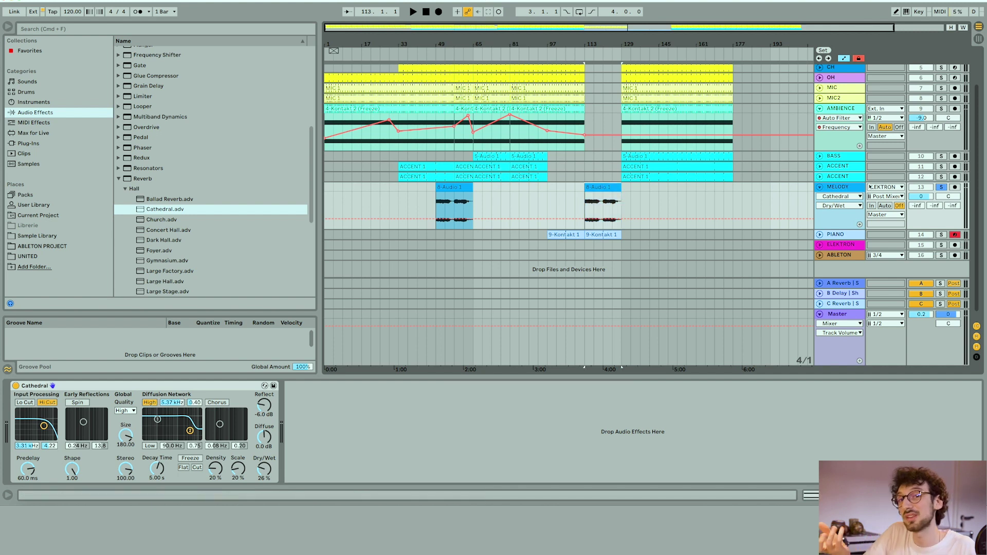
pyautogui.press('space')
pyautogui.moveTo(268, 472); pyautogui.dragTo(268, 442)
pyautogui.moveTo(158, 469); pyautogui.dragTo(158, 442)
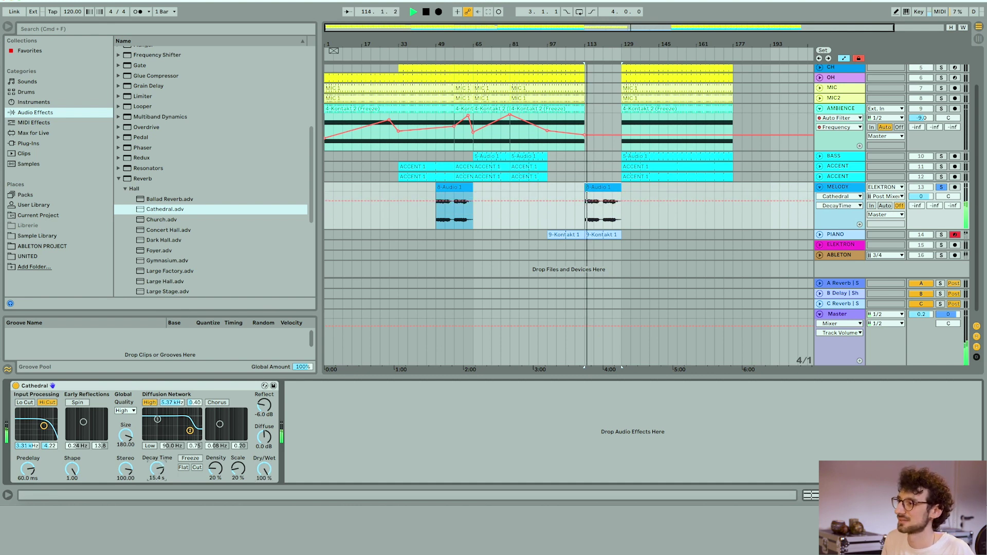
pyautogui.moveTo(157, 469); pyautogui.dragTo(157, 476)
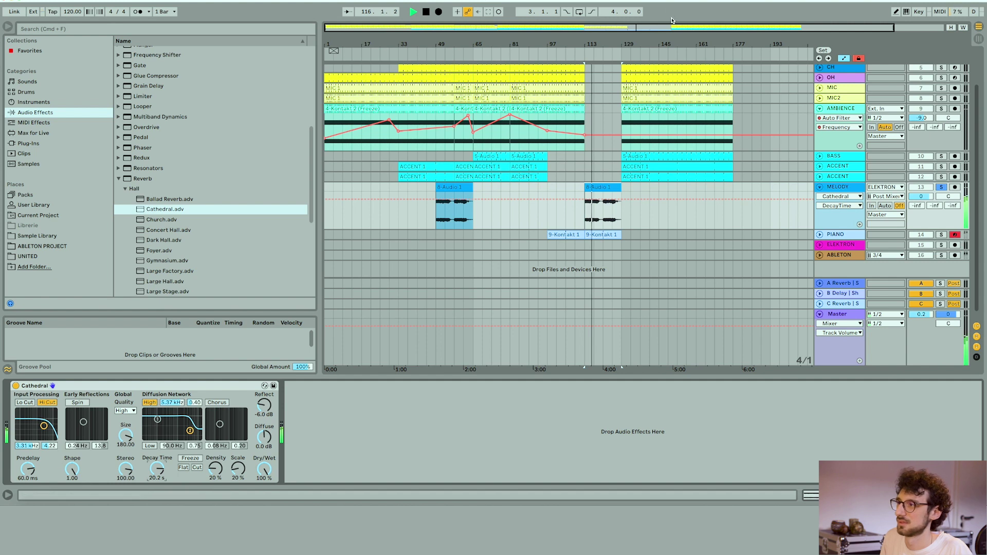
pyautogui.press('space')
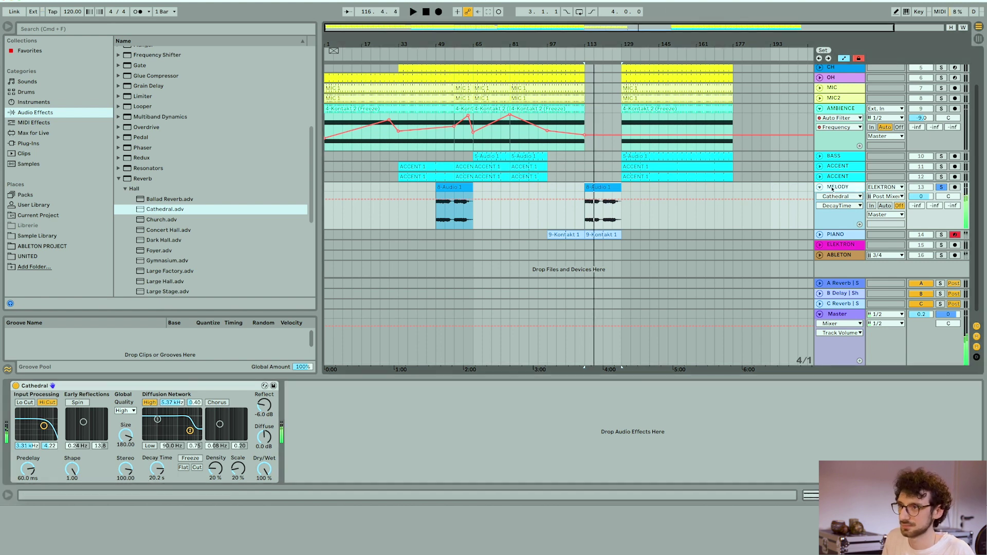
# Add an audio track below MELODY, set its input to the MELODY track and arm it for recording
pyautogui.press('super+t')
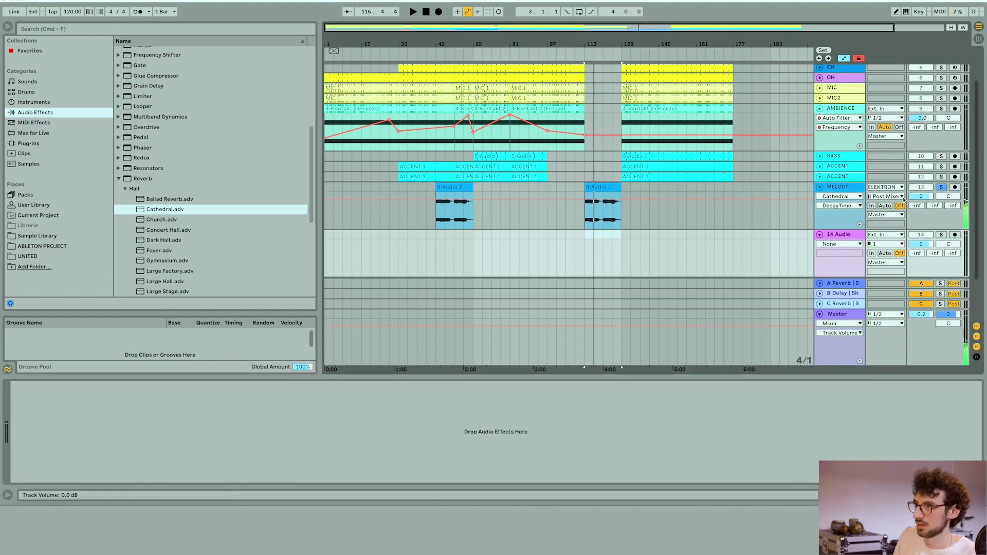
pyautogui.click(898, 236)
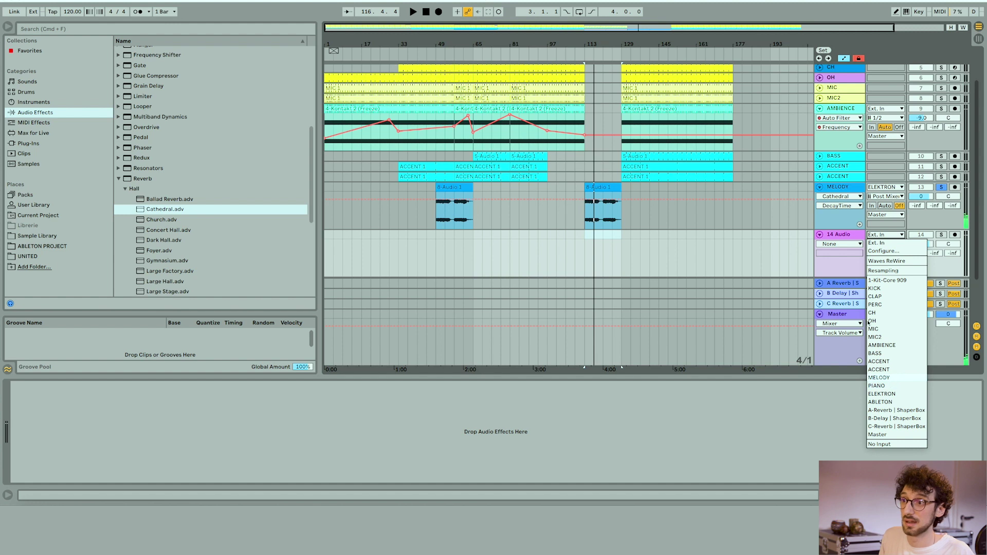
pyautogui.click(879, 377)
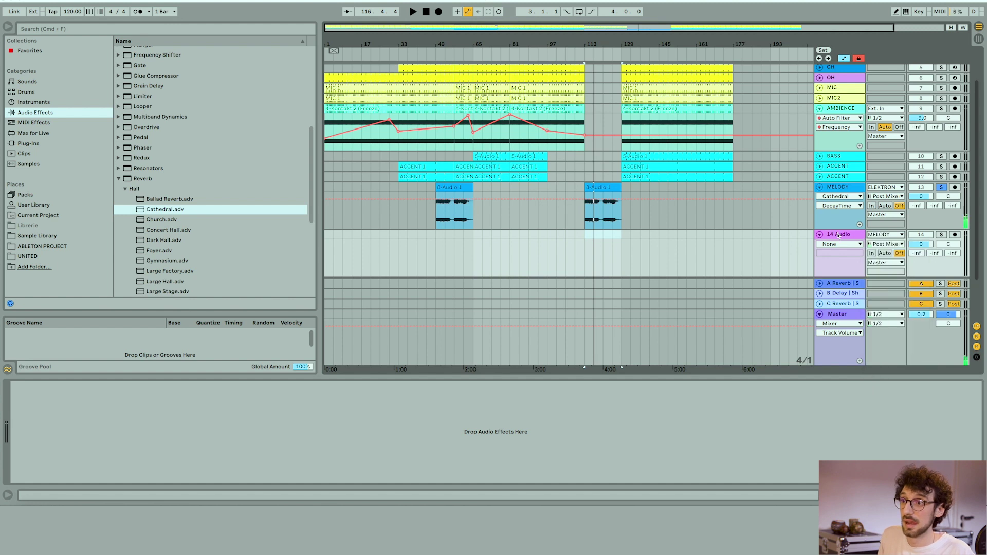
pyautogui.click(955, 235)
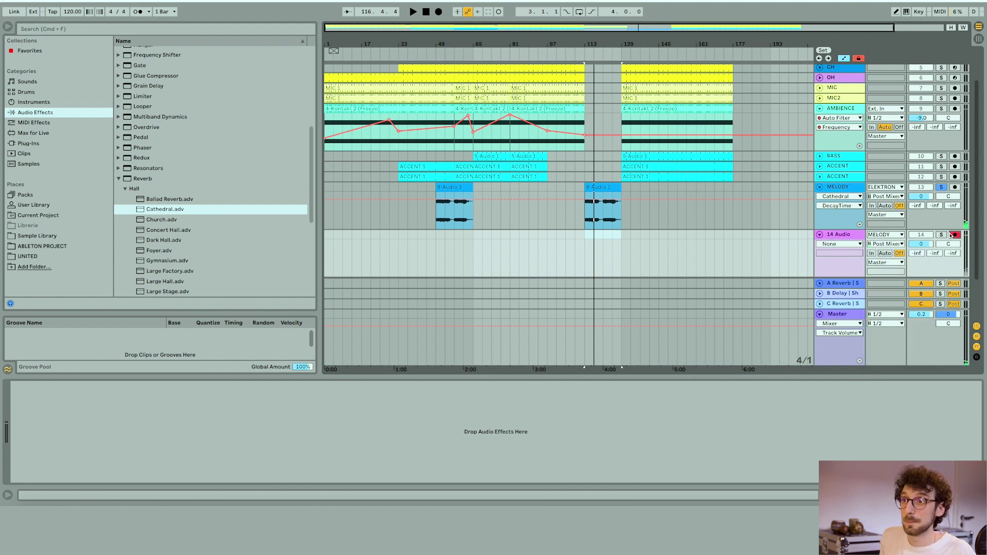
# Record the MELODY reverb onto the new track from bar 113, shortening the MELODY clip to bar 121 so the tail rings out
pyautogui.click(588, 244)
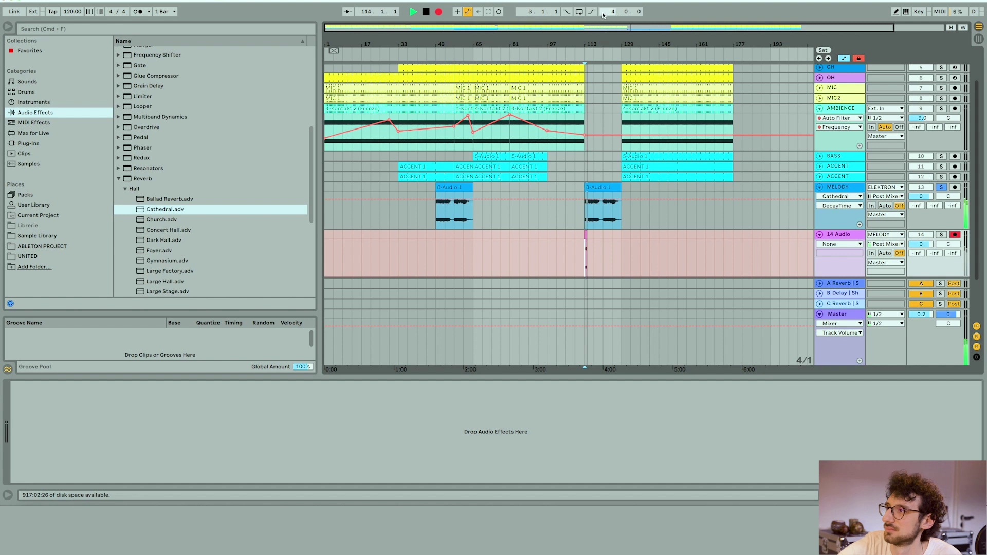
pyautogui.moveTo(617, 29); pyautogui.dragTo(638, 49)
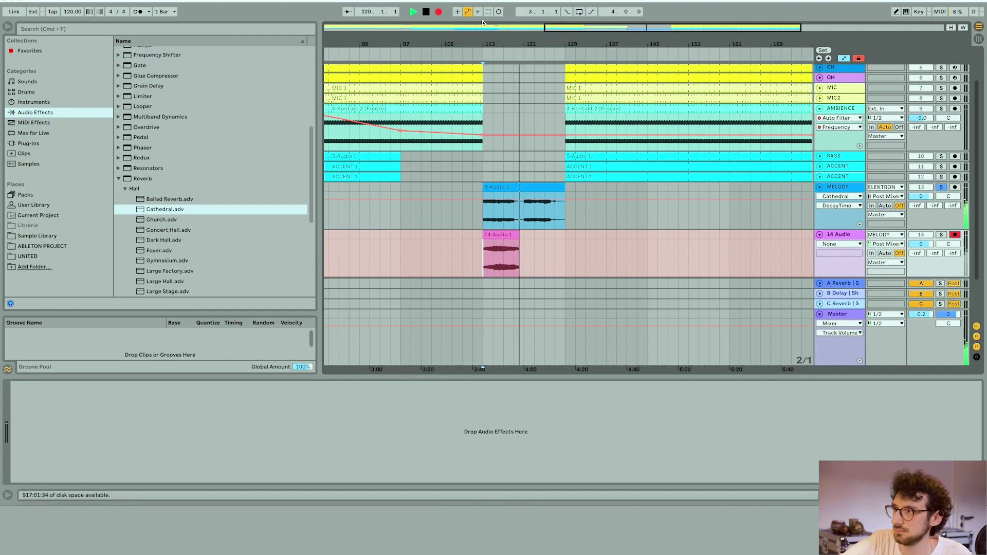
pyautogui.moveTo(564, 188); pyautogui.dragTo(528, 188)
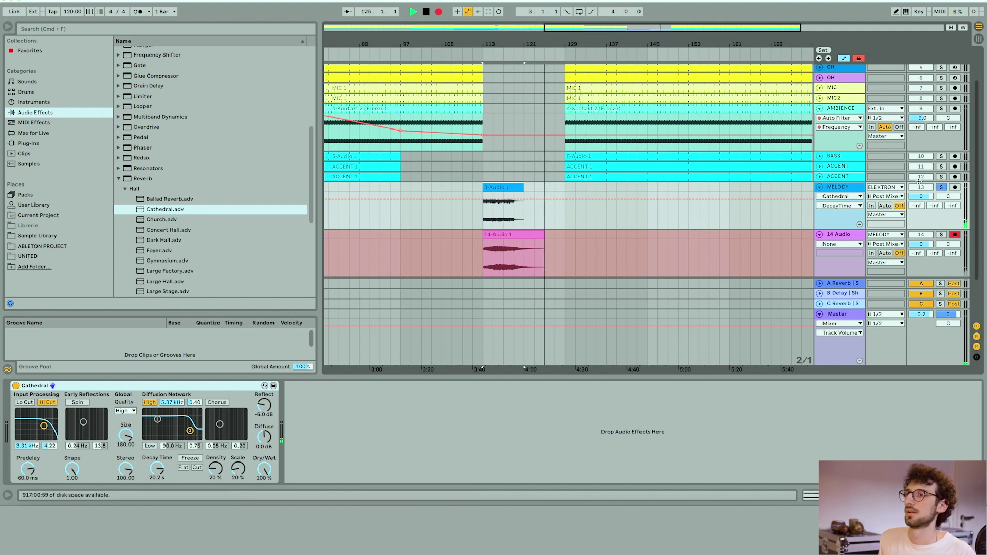
pyautogui.press('space')
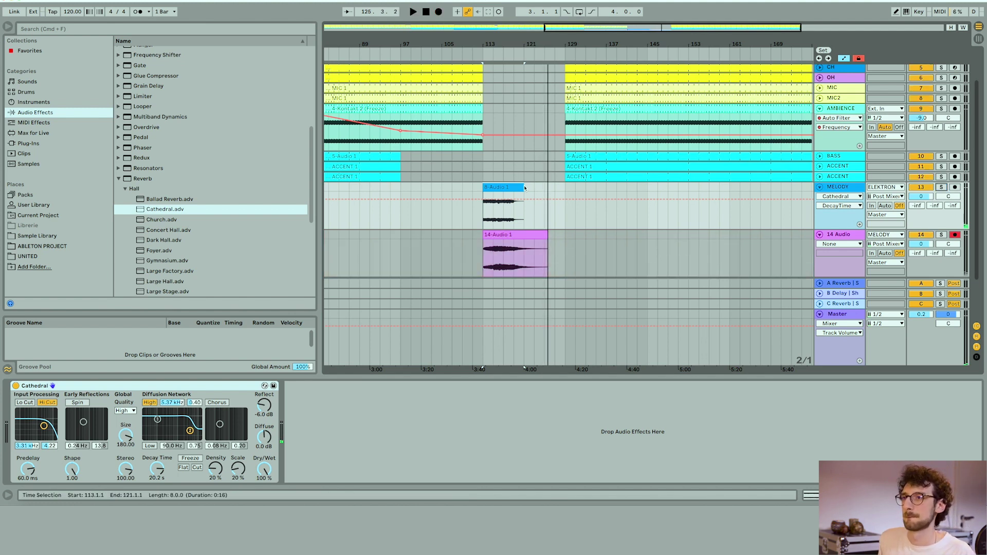
# Extend the MELODY clip back to bar 129, place the recorded reverb tail at bars 121 to 129 and reverse it
pyautogui.moveTo(524, 191); pyautogui.dragTo(564, 192)
pyautogui.moveTo(484, 236); pyautogui.dragTo(548, 235)
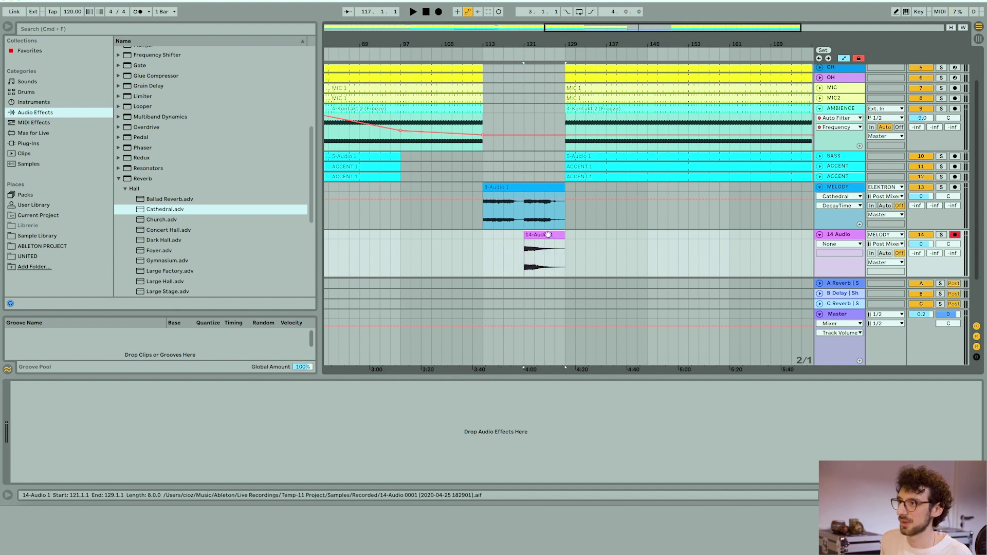
pyautogui.press('r')
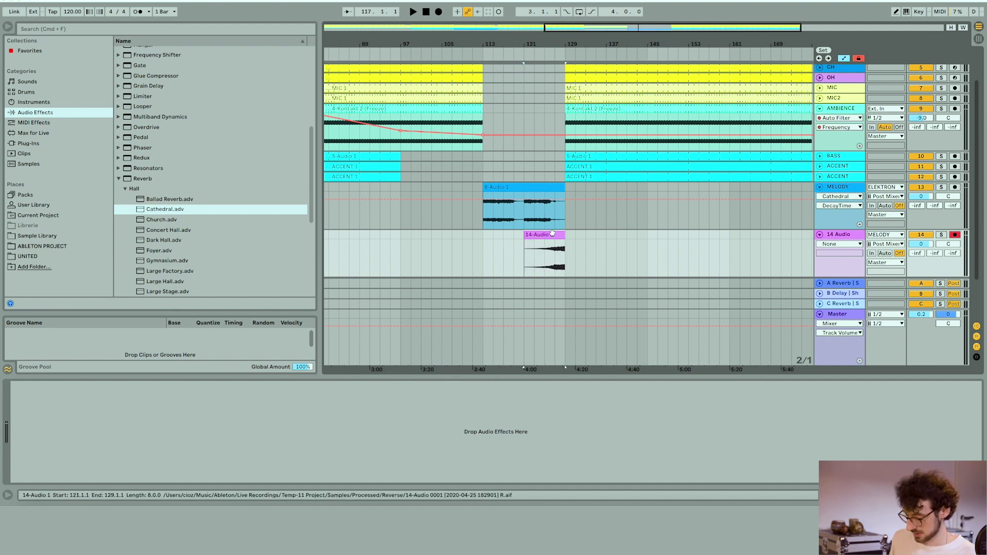
# Play the reversed reverb clip leading into bar 129 and switch off the MELODY track's Cathedral reverb
pyautogui.scroll(-2, 573, 240)
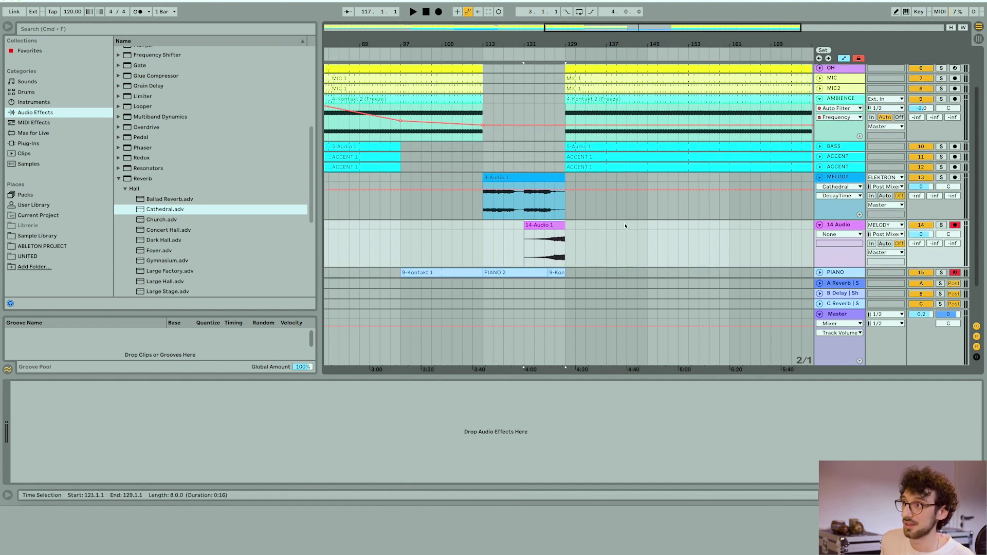
pyautogui.scroll(-3, 625, 225)
pyautogui.click(561, 202)
pyautogui.scroll(2, 640, 195)
pyautogui.press('space')
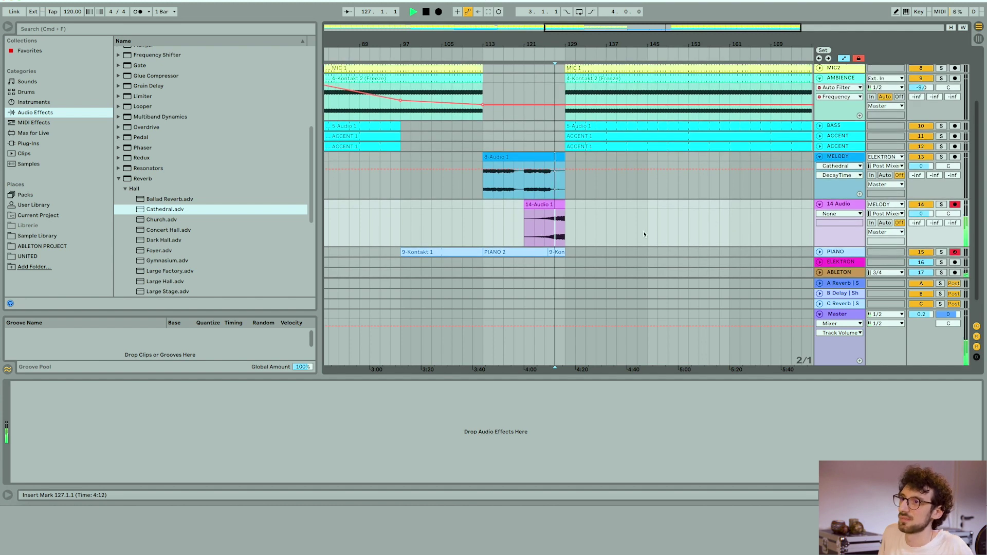
pyautogui.click(535, 235)
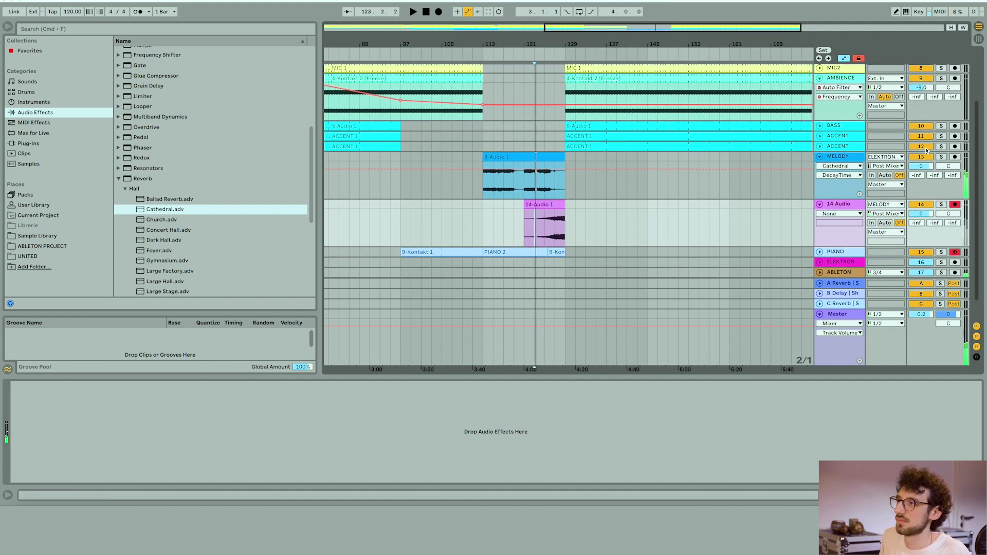
pyautogui.click(849, 160)
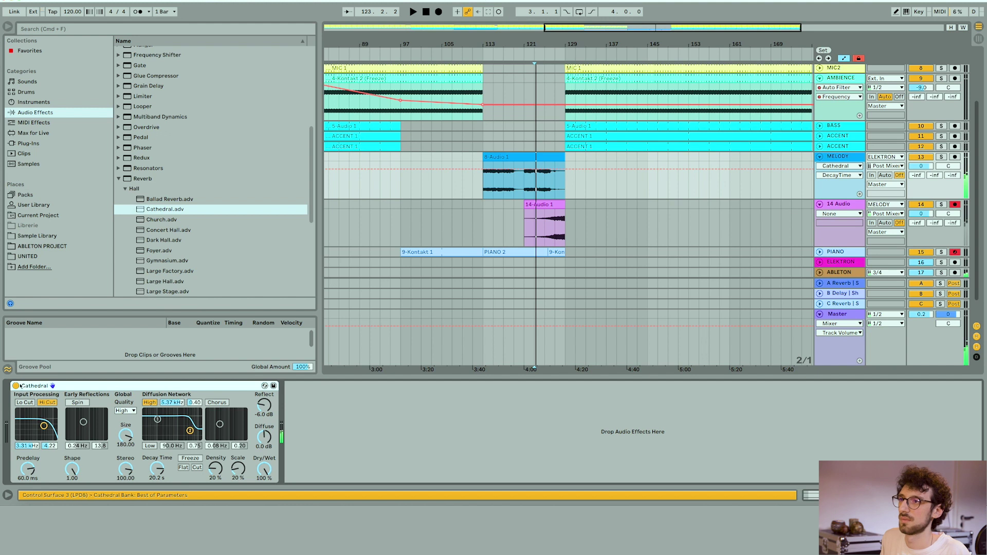
pyautogui.click(545, 226)
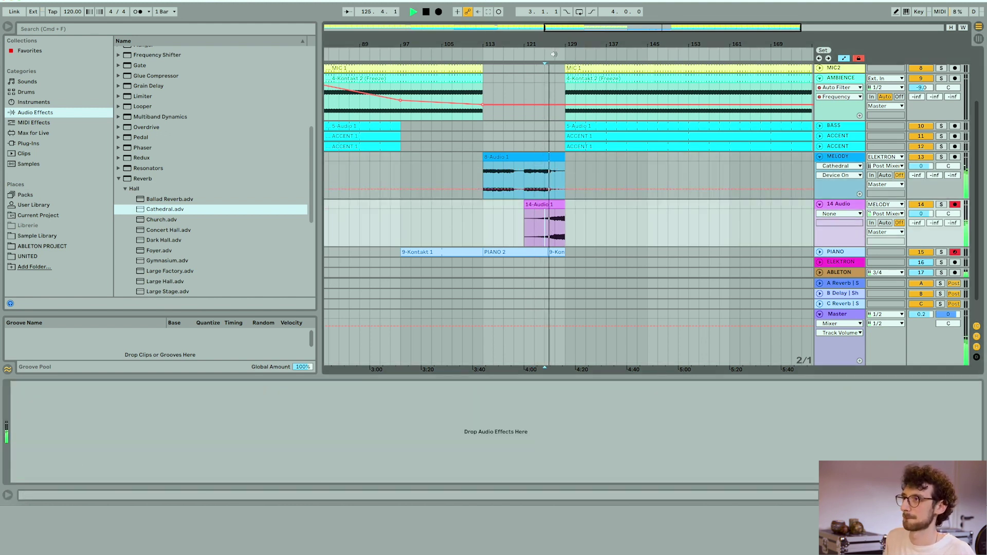
# Unfold the PIANO track and extend its last Kontakt clip back to bar 113, replacing the PIANO 2 clip
pyautogui.click(820, 252)
pyautogui.scroll(-2, 610, 212)
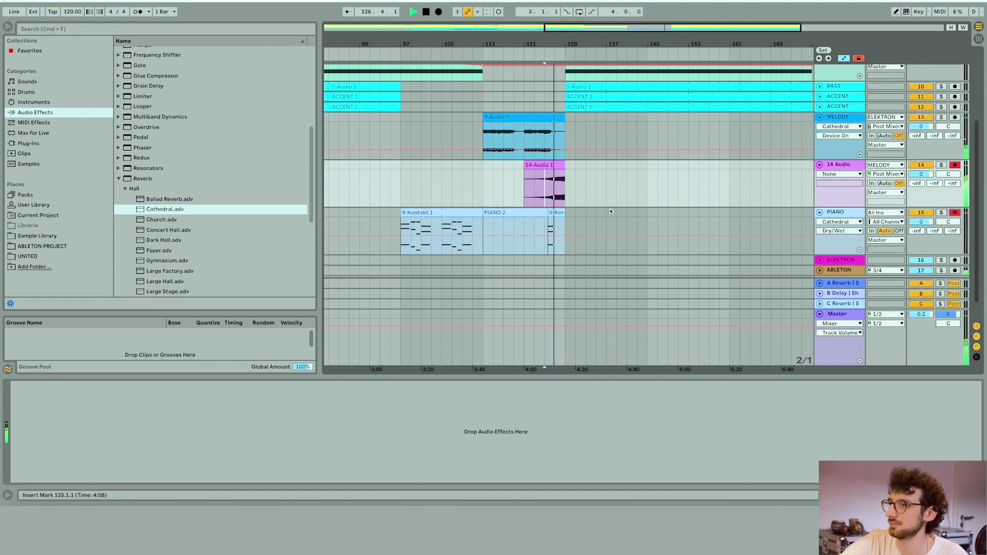
pyautogui.scroll(-1, 611, 211)
pyautogui.click(554, 196)
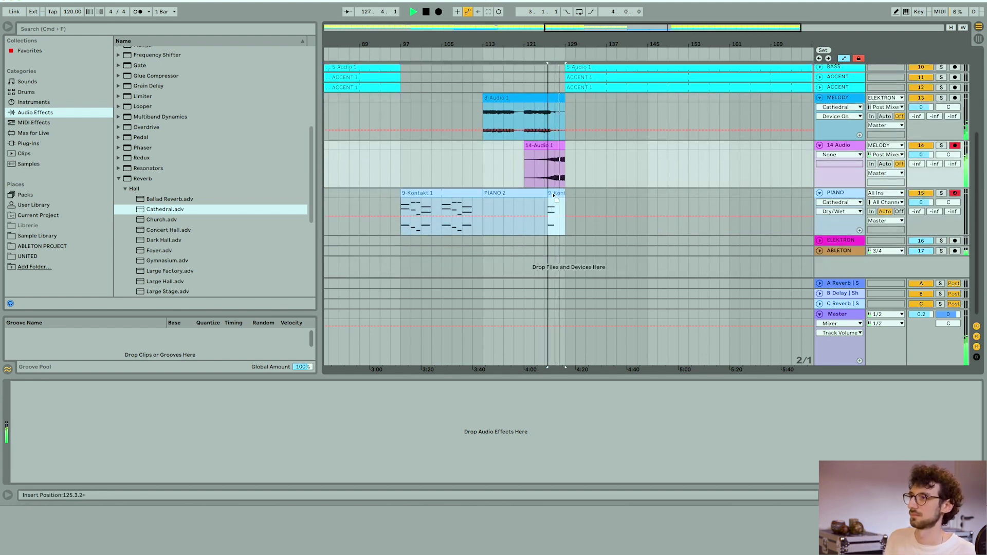
pyautogui.moveTo(549, 194); pyautogui.dragTo(483, 194)
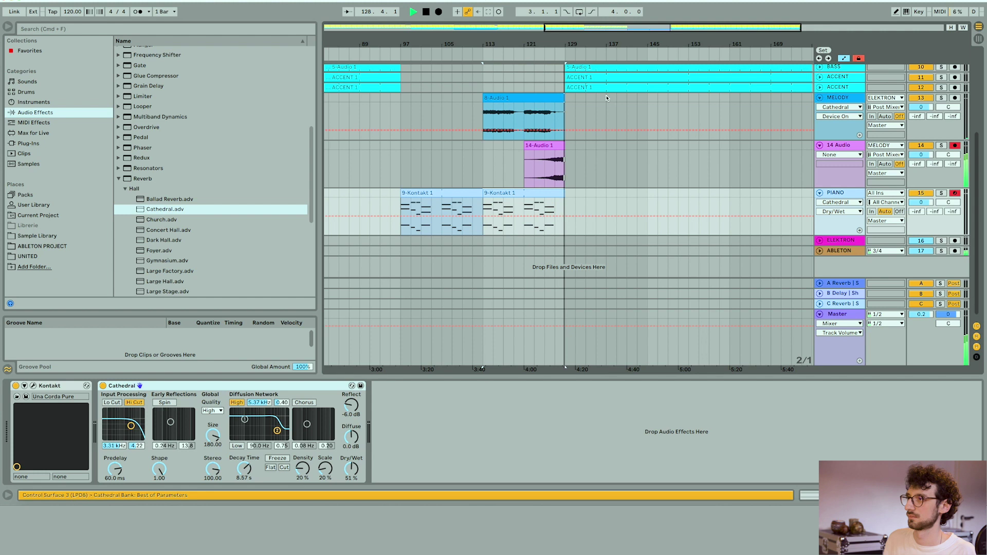
# Transpose the reversed reverb clip by -12 st while playing the transition from bar 121
pyautogui.click(524, 50)
pyautogui.doubleClick(549, 147)
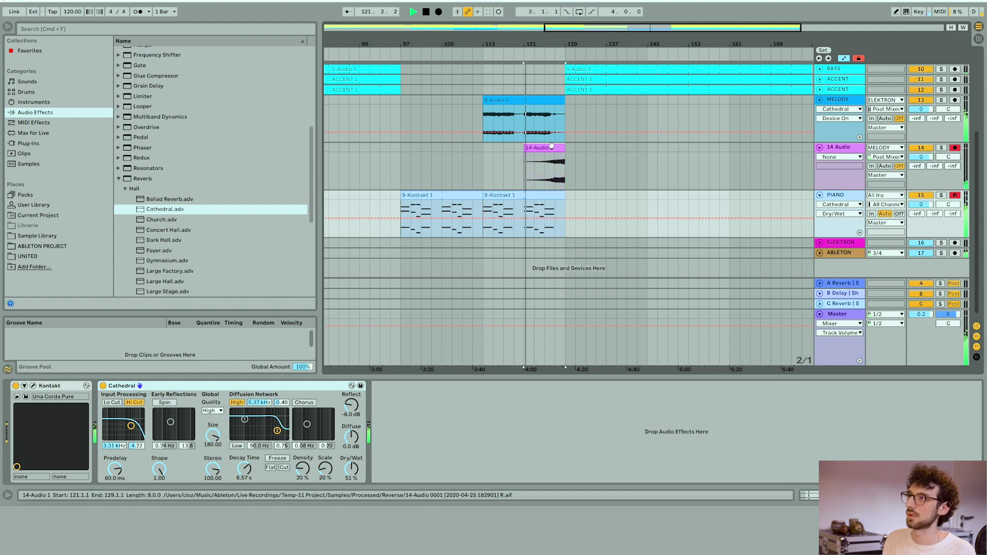
pyautogui.moveTo(65, 366); pyautogui.dragTo(64, 390)
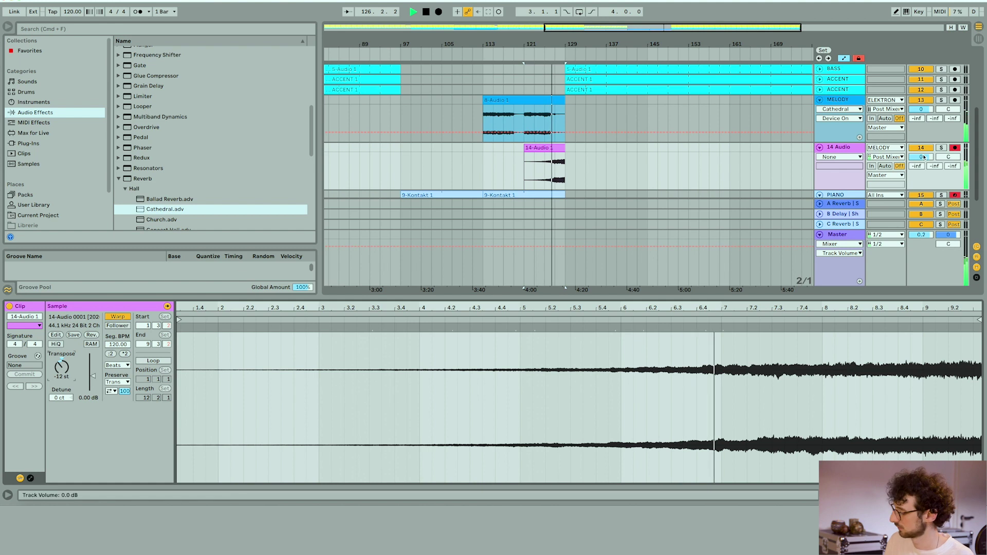
pyautogui.moveTo(921, 157); pyautogui.dragTo(903, 125)
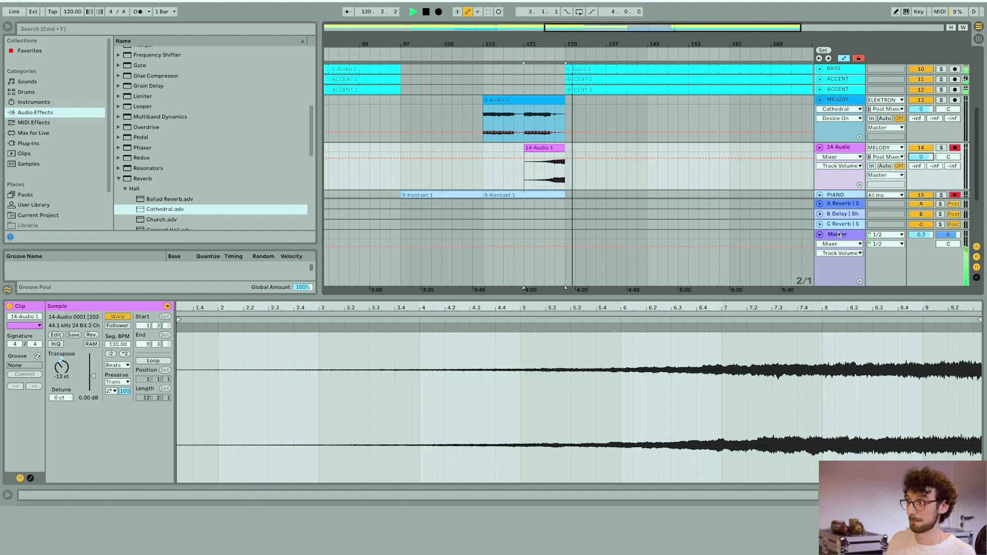
# Hide the clip detail view, stop playback and show the whole arrangement
pyautogui.hotkey('ctrl', 'alt', 'l')
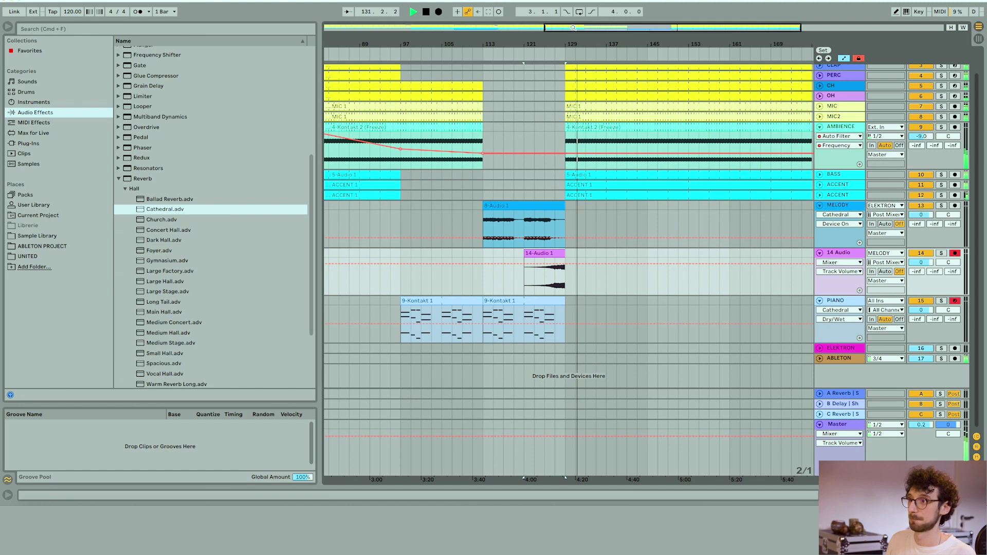
pyautogui.moveTo(523, 32); pyautogui.dragTo(523, 10)
pyautogui.press('space')
pyautogui.scroll(2, 651, 252)
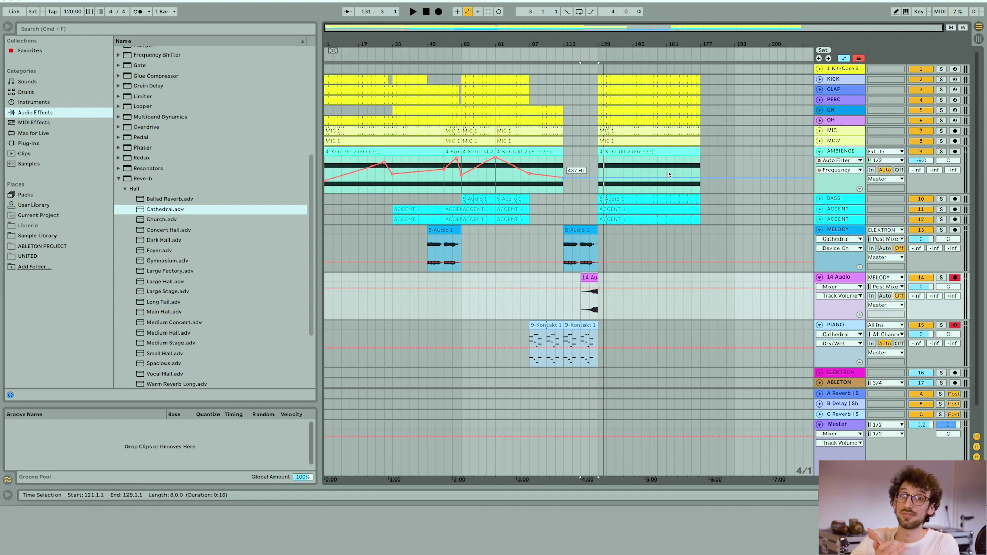
# Examine the arrangement's section changes at bars 33 to 49 and 65 to 81 on the drum and MELODY tracks
pyautogui.click(425, 79)
pyautogui.moveTo(427, 78); pyautogui.dragTo(392, 79)
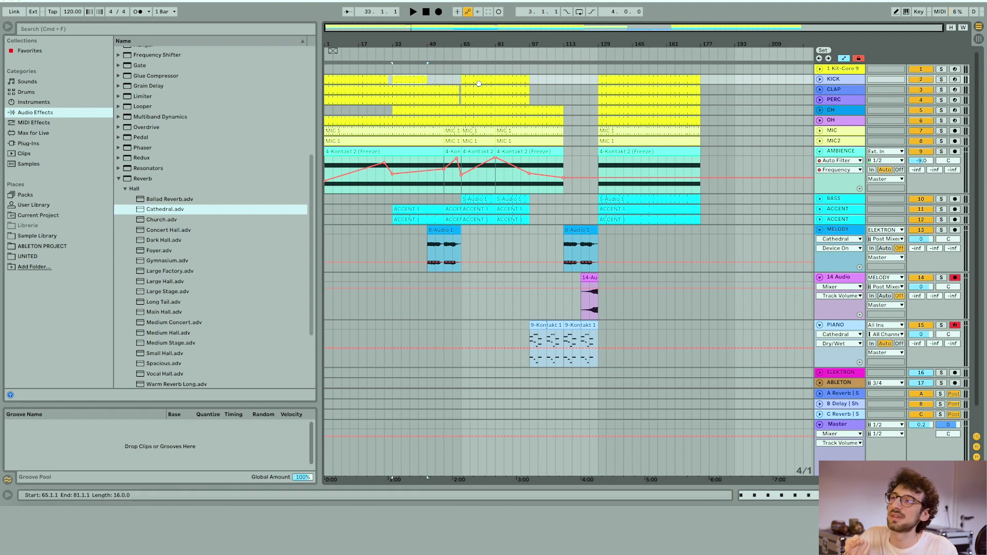
pyautogui.click(478, 83)
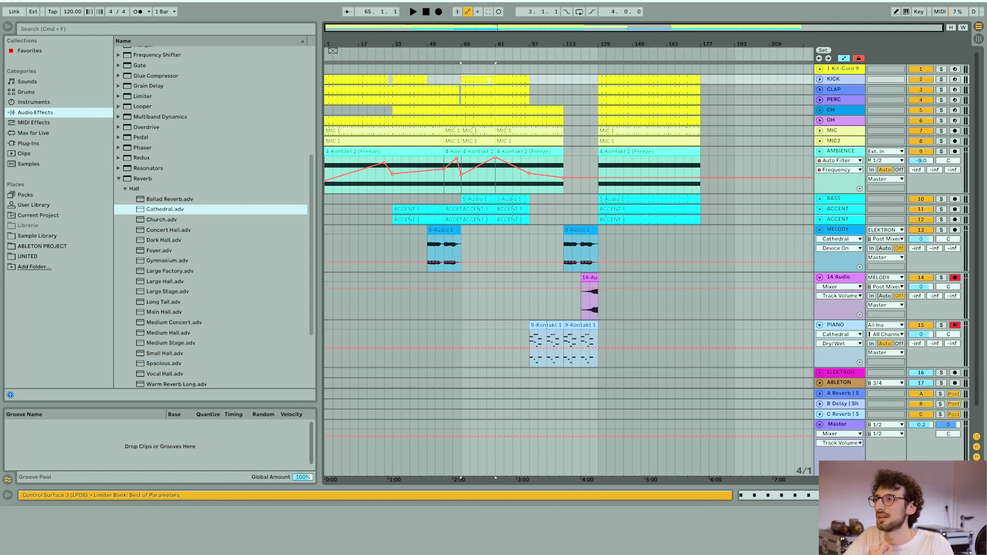
pyautogui.click(397, 77)
pyautogui.click(459, 72)
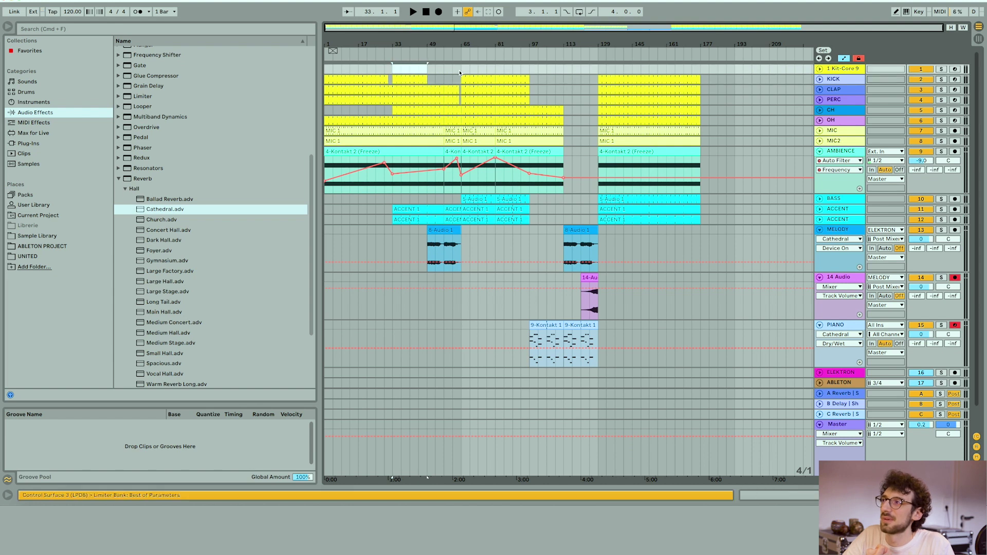
pyautogui.moveTo(460, 72); pyautogui.dragTo(496, 74)
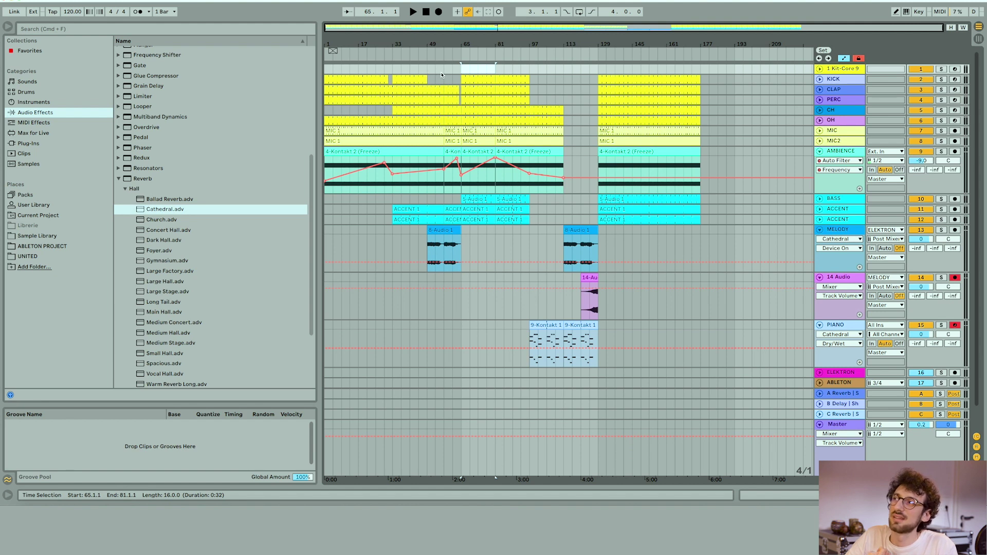
pyautogui.click(469, 77)
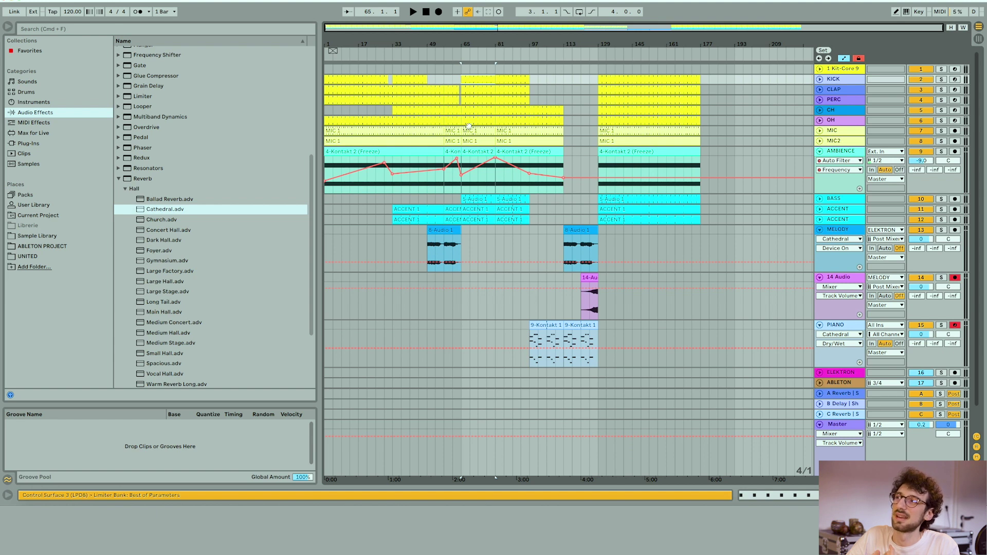
pyautogui.click(465, 238)
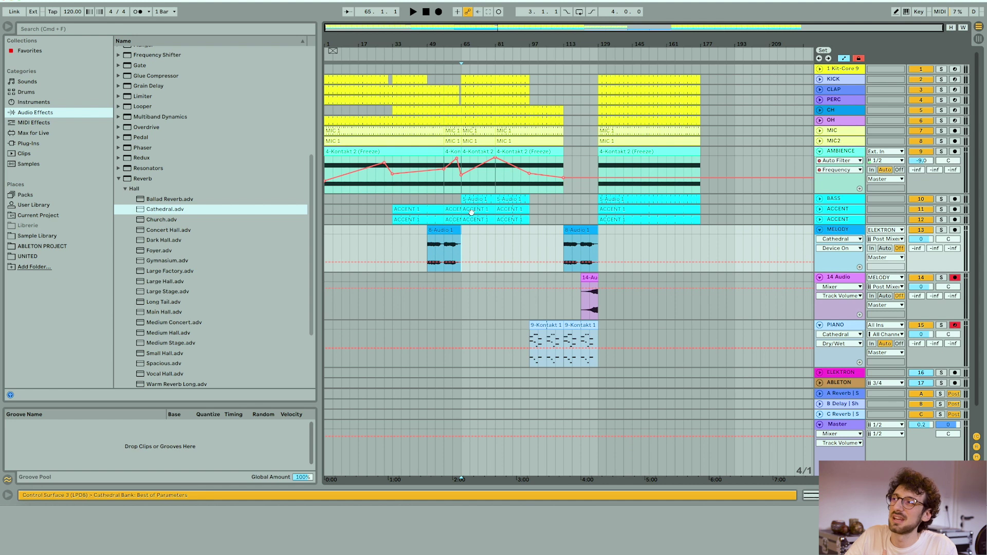